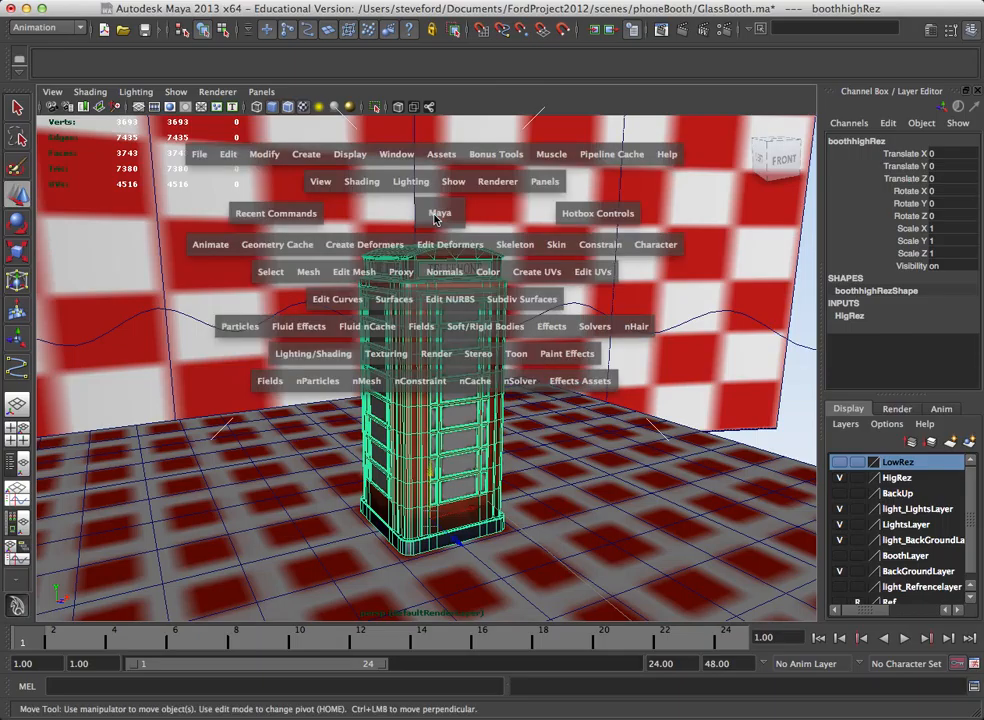
Detach the nonlinear deformer list as a floating window and add a Bend deformer to the selected phone booth
left_click_drag(437, 215, 344, 196)
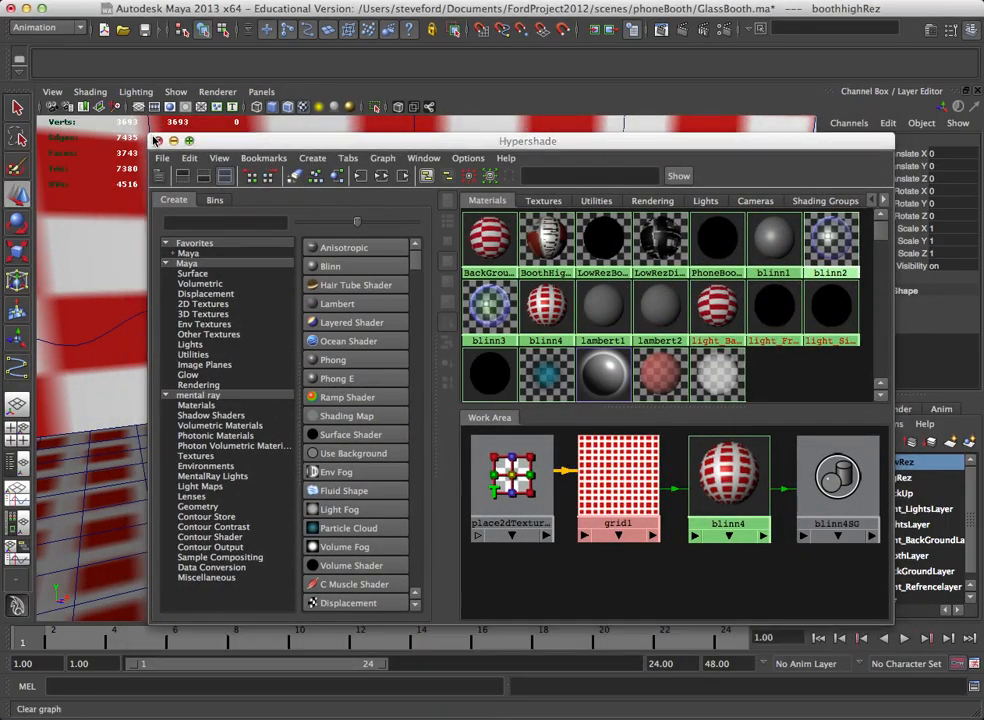
left_click(158, 141)
key("space")
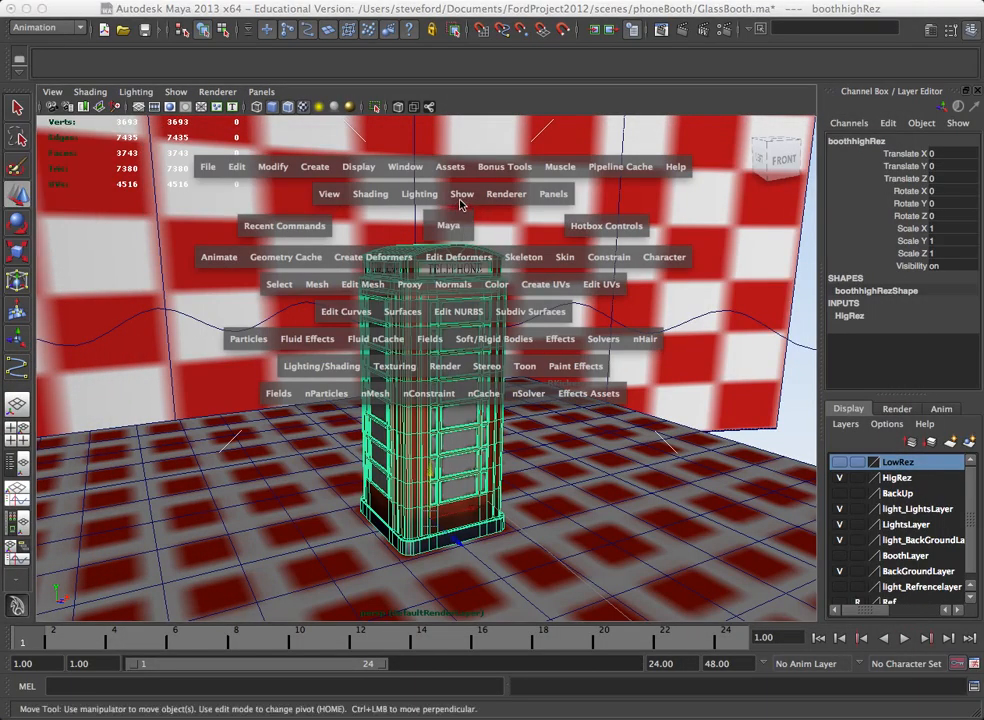
left_click(373, 257)
left_click(480, 368)
left_click_drag(480, 368, 165, 217)
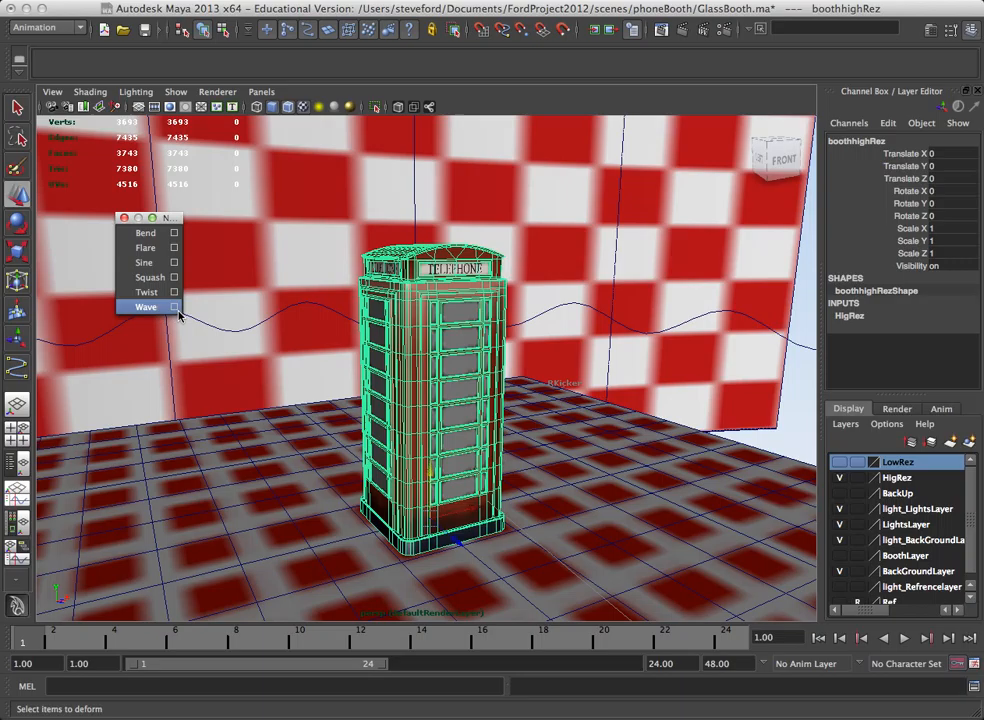
left_click(160, 232)
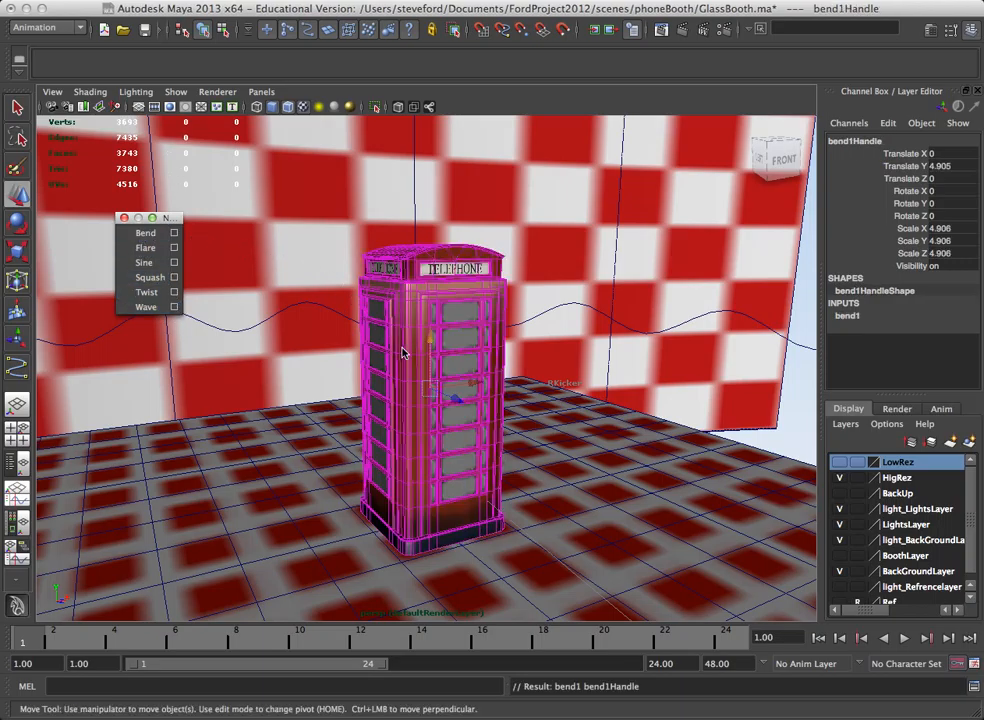
Move the bend handle out beside the phone booth, to about X -5.45 and Y 5.45
left_click(450, 417)
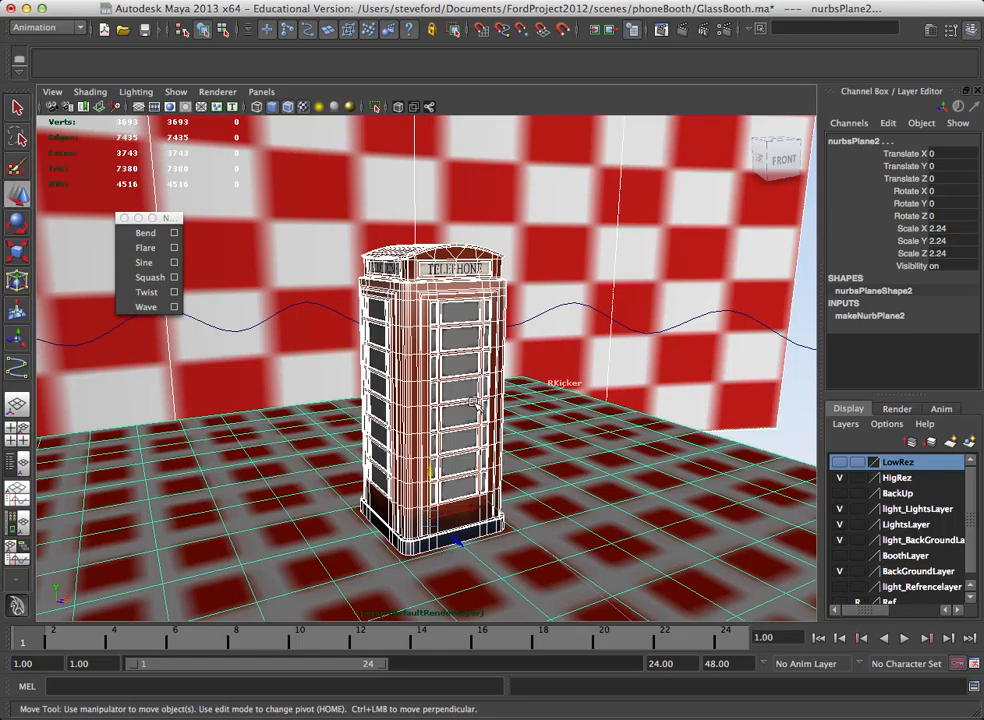
mouse_move(475, 403)
left_mouse_down("alt")
mouse_move(455, 408)
mouse_move(485, 402)
left_mouse_up("alt")
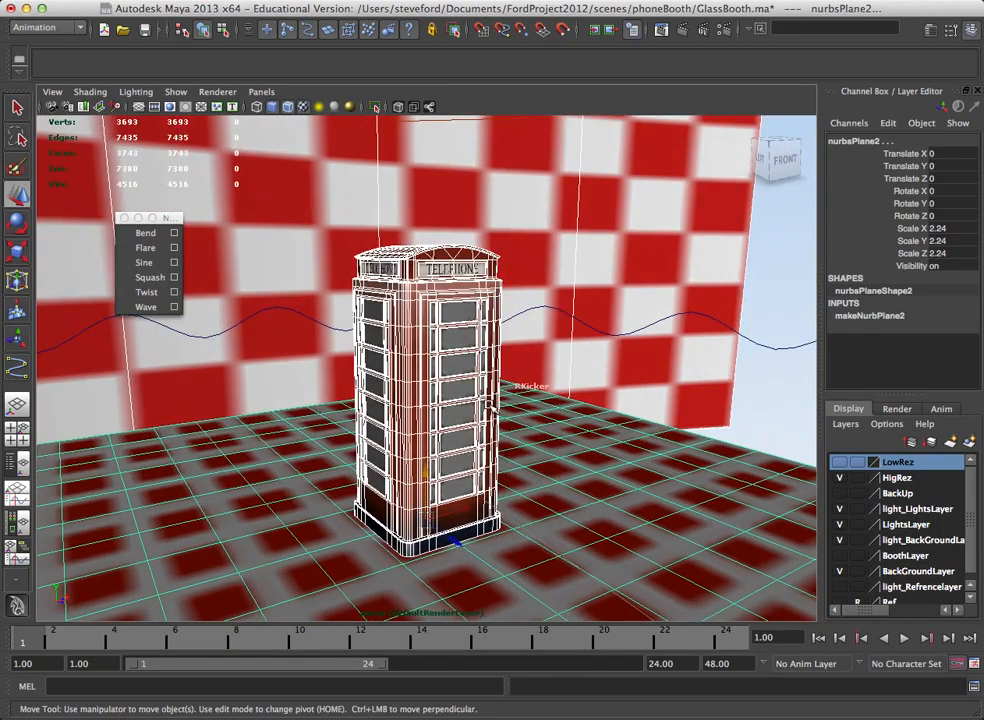
key("super+z")
left_click_drag(426, 328, 449, 316)
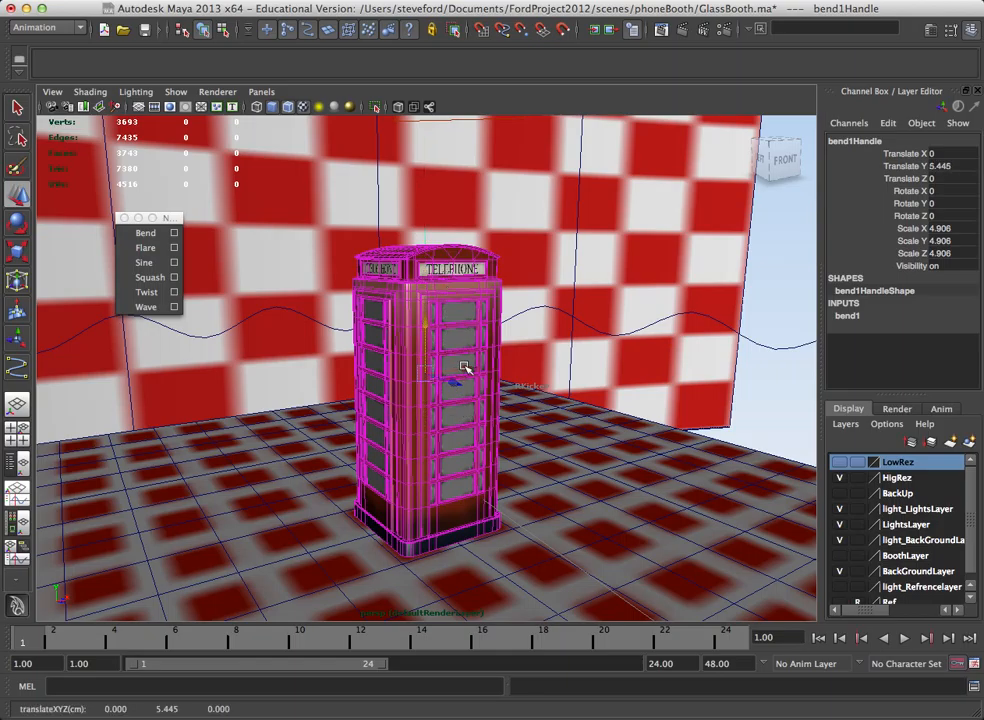
left_click_drag(463, 366, 309, 388)
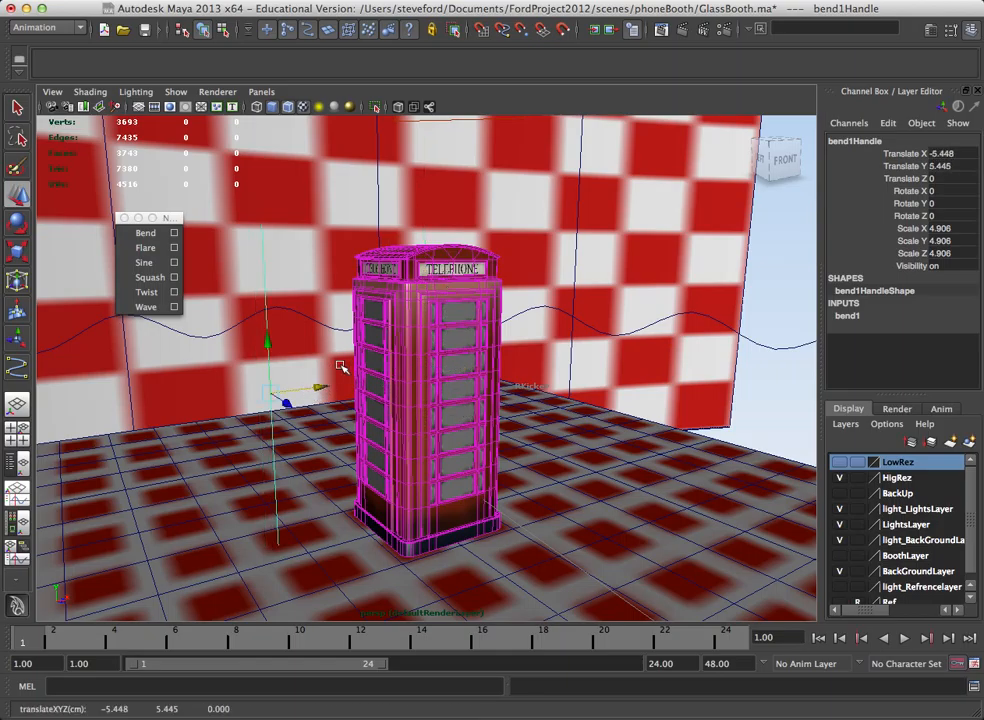
Set the bend's Curvature to 0.7 and rotate its handle to about -82 degrees around Y
left_click(848, 315)
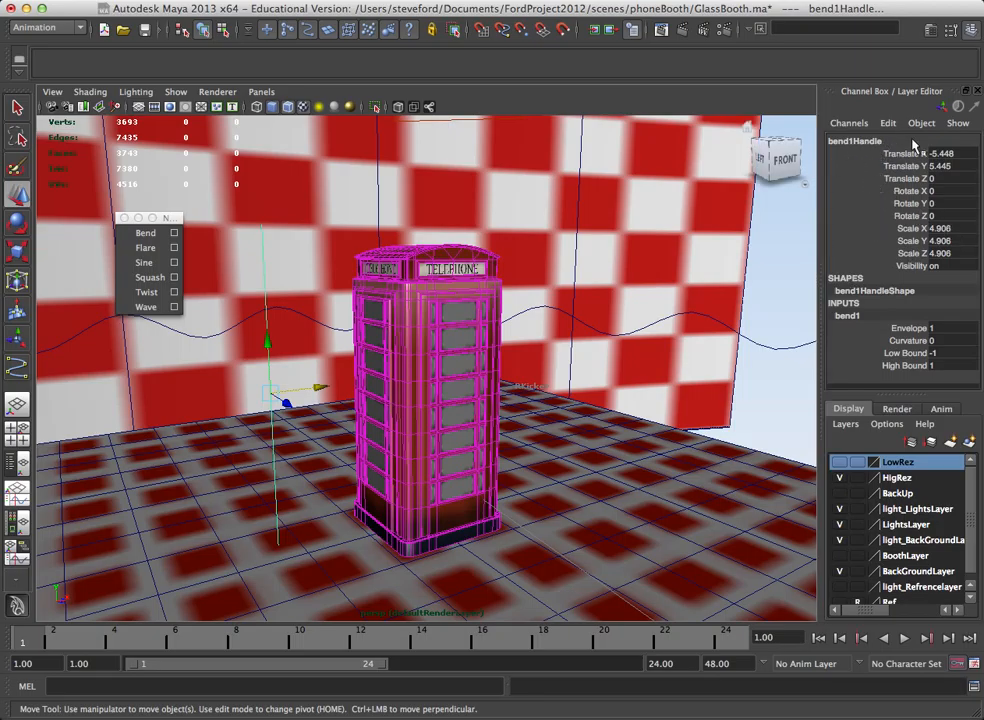
left_click(906, 340)
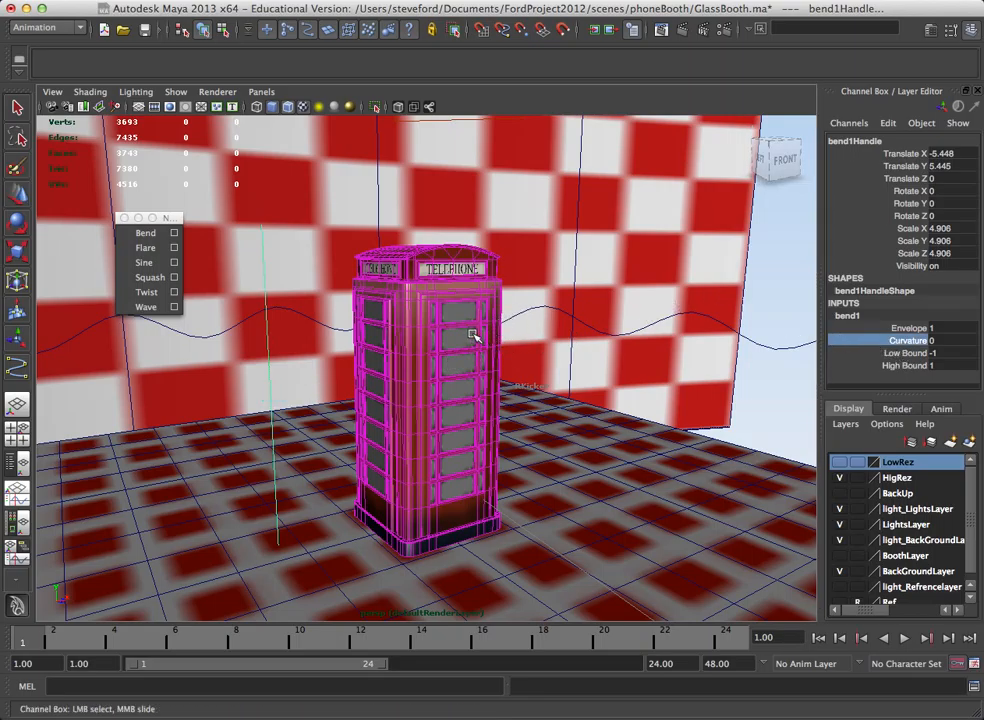
middle_click_drag(468, 334, 481, 330)
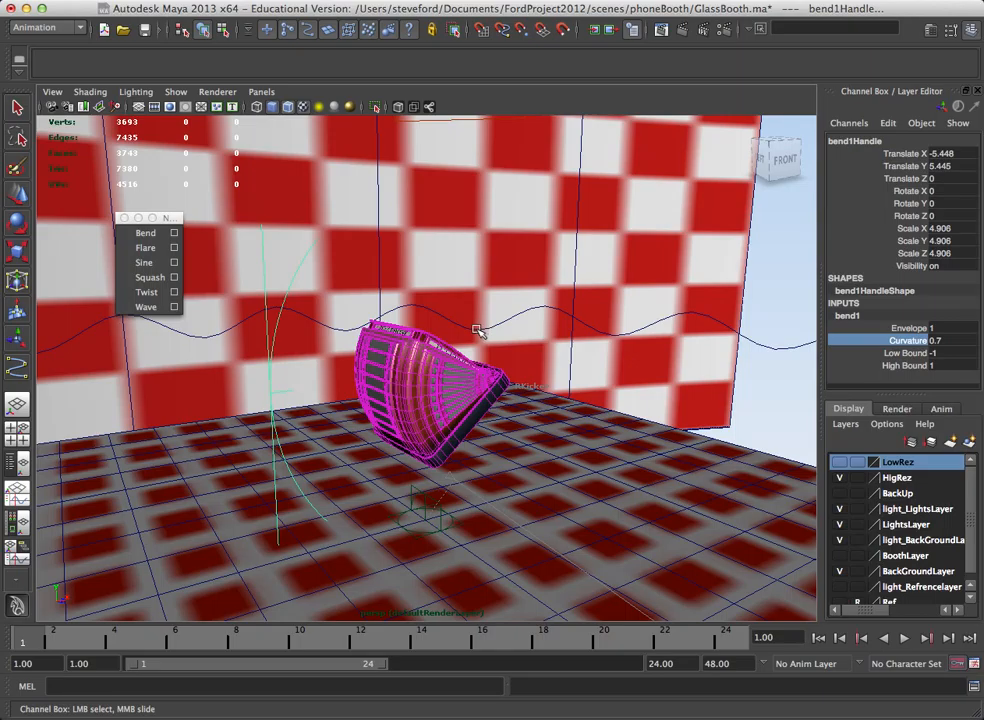
key("e")
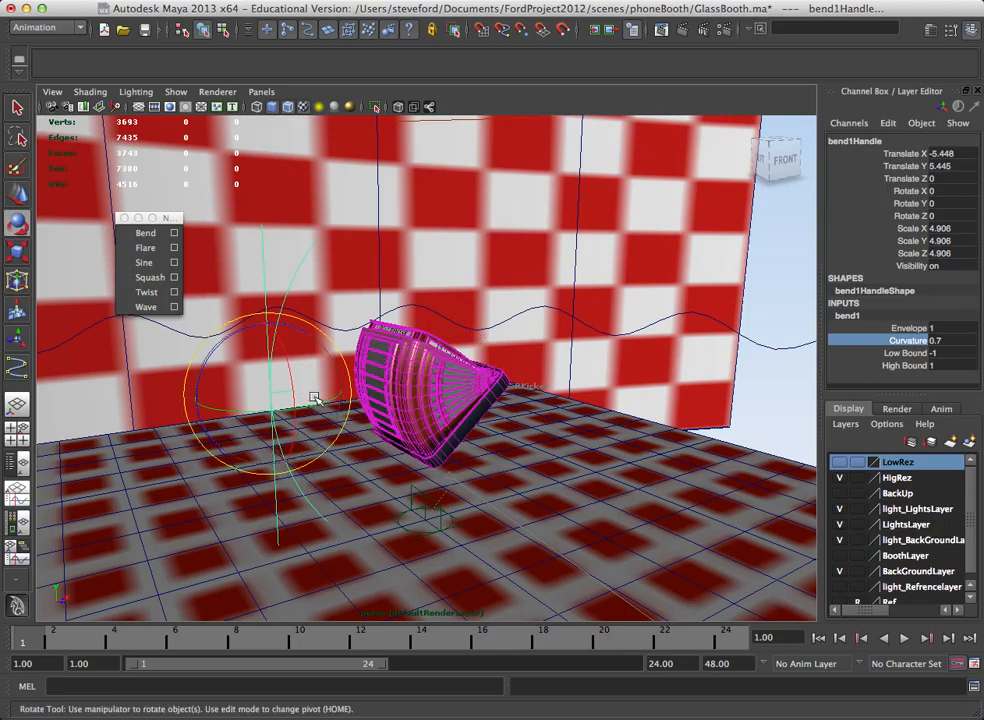
left_click_drag(310, 405, 222, 386)
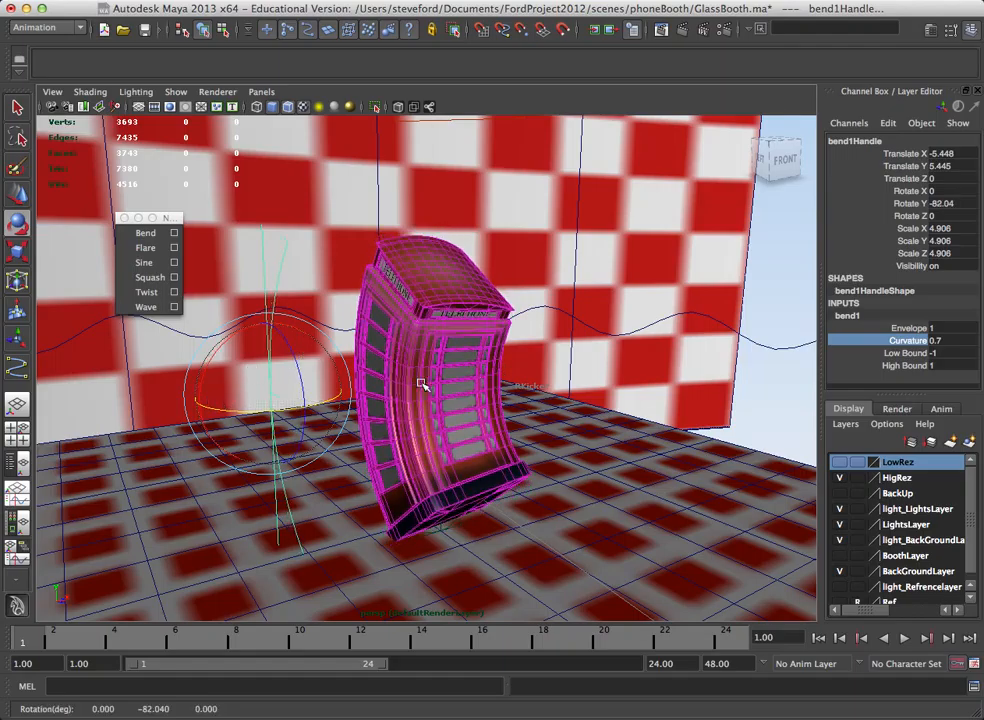
left_click_drag(424, 386, 480, 372, "alt")
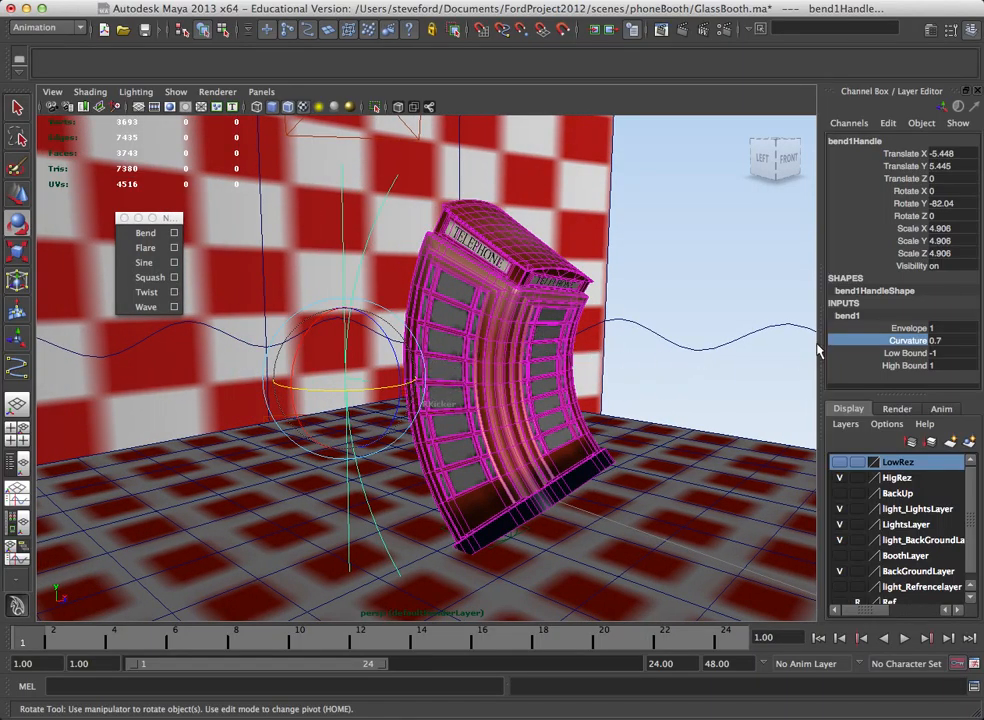
Lower the bend's Envelope to 0 and bring it back up to 1
left_click(910, 329)
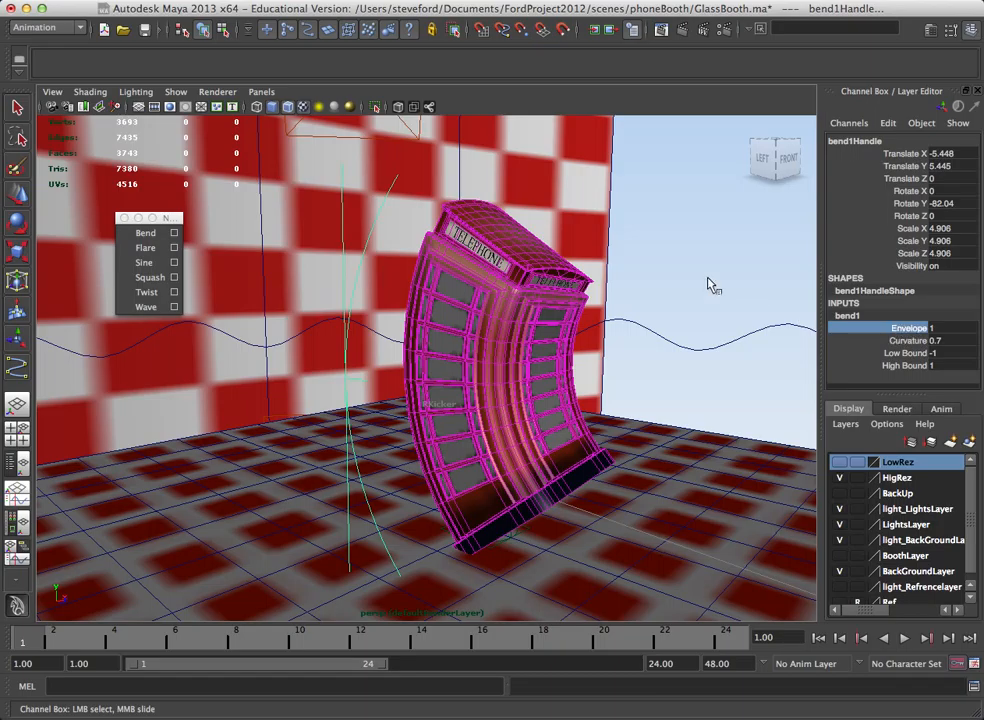
middle_click_drag(669, 273, 503, 283)
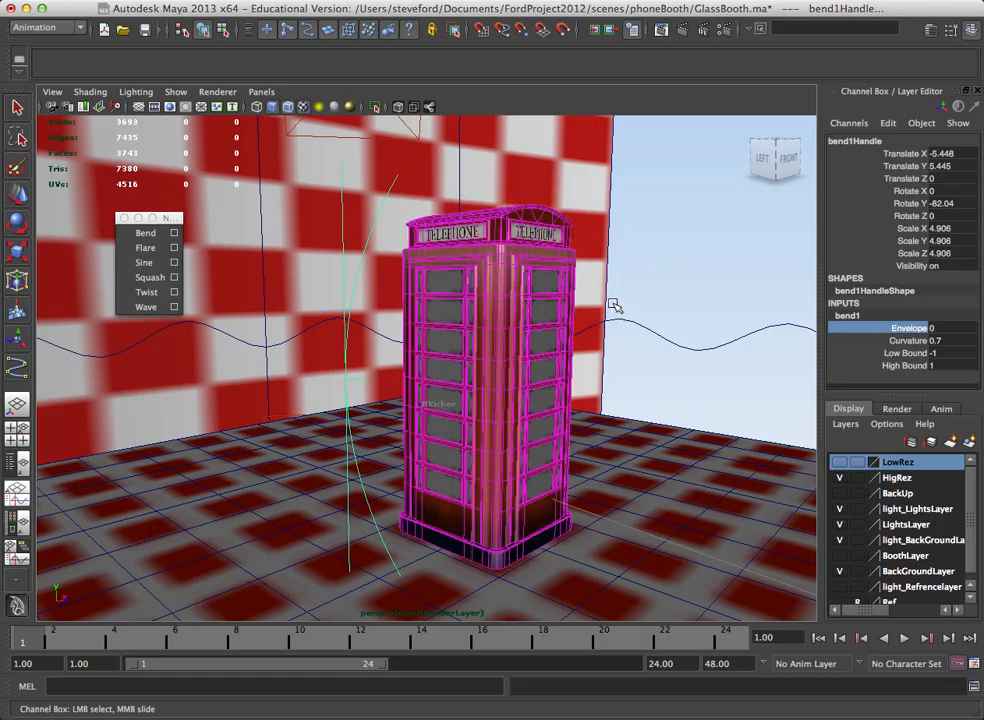
middle_click_drag(619, 306, 719, 285)
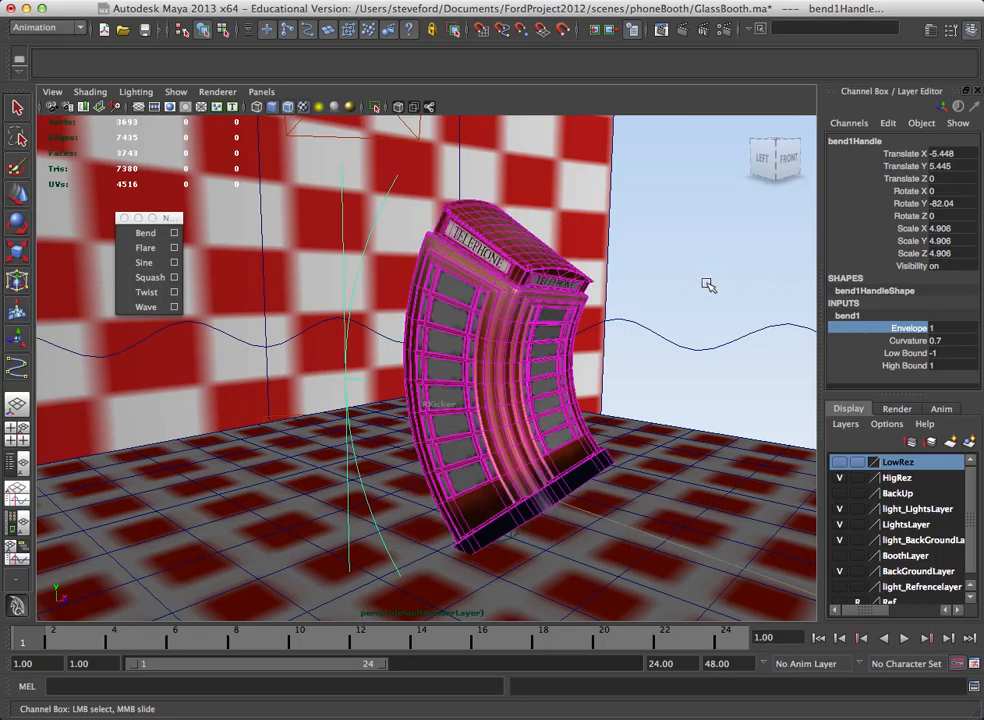
Increase the bend's Curvature to 3, and reduce it to 0.4
left_click(903, 341)
middle_click_drag(537, 328, 549, 323)
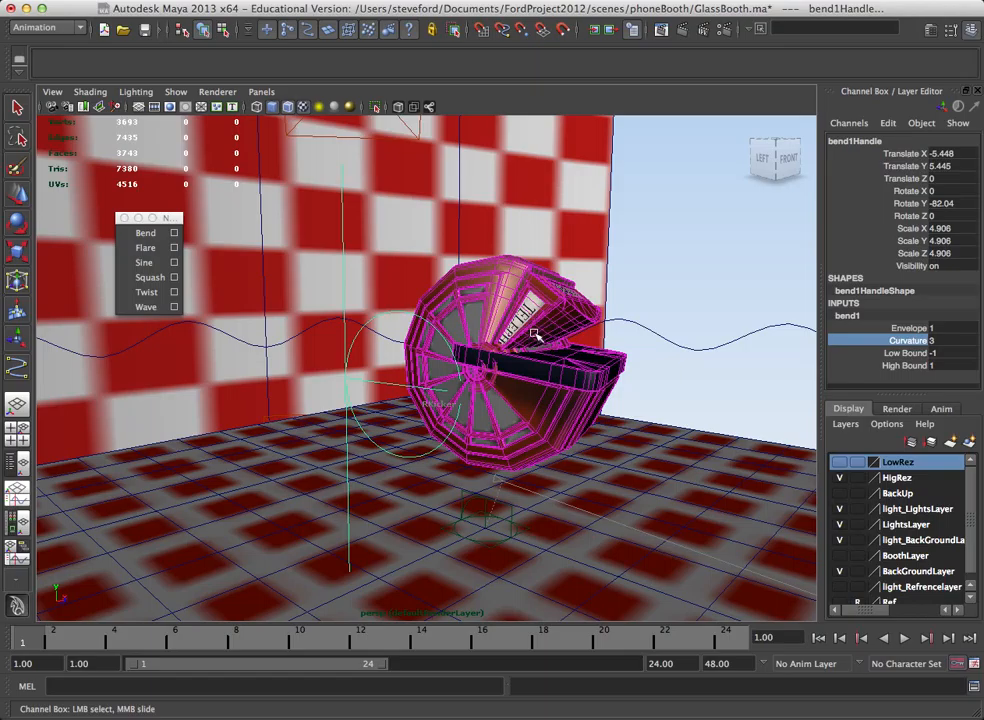
mouse_move(535, 334)
middle_mouse_down()
mouse_move(498, 343)
mouse_move(529, 328)
middle_mouse_up()
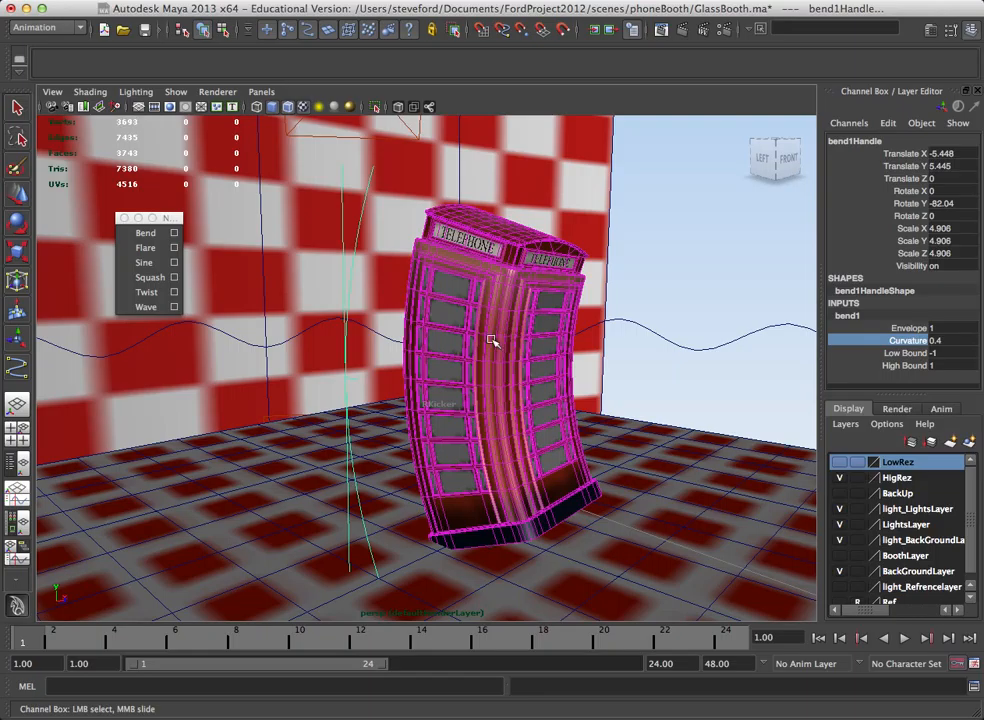
Raise the bend handle to about Y 6.7 and set the bend's Low Bound to 0
key("w")
left_click_drag(341, 323, 341, 150)
middle_click_drag(438, 80, 395, 265)
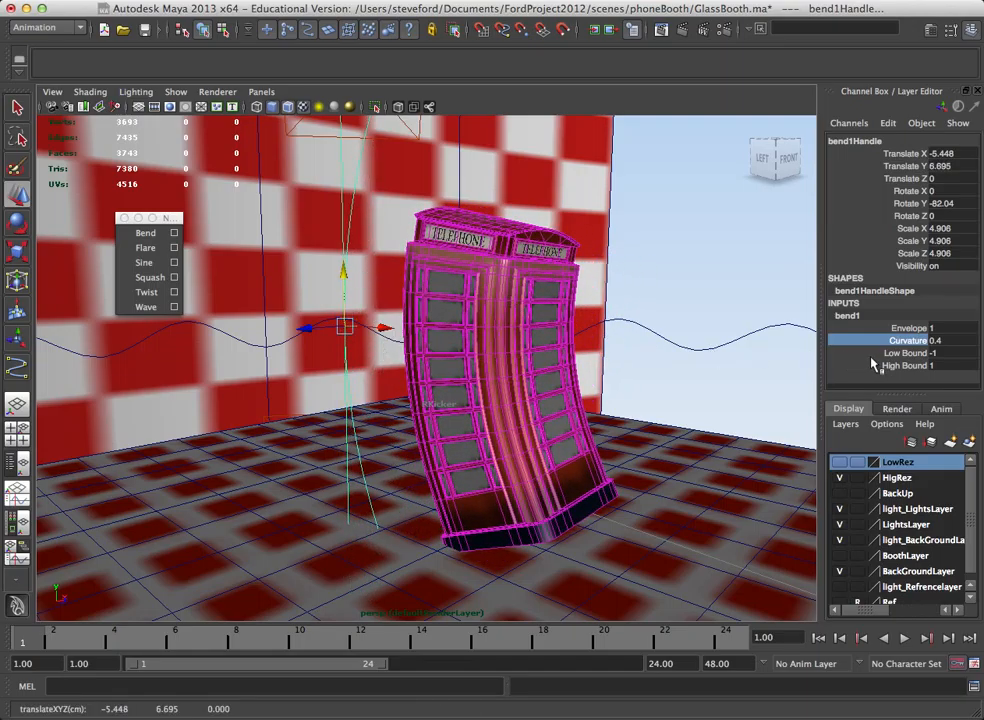
left_click(903, 353)
middle_click_drag(531, 343, 632, 311)
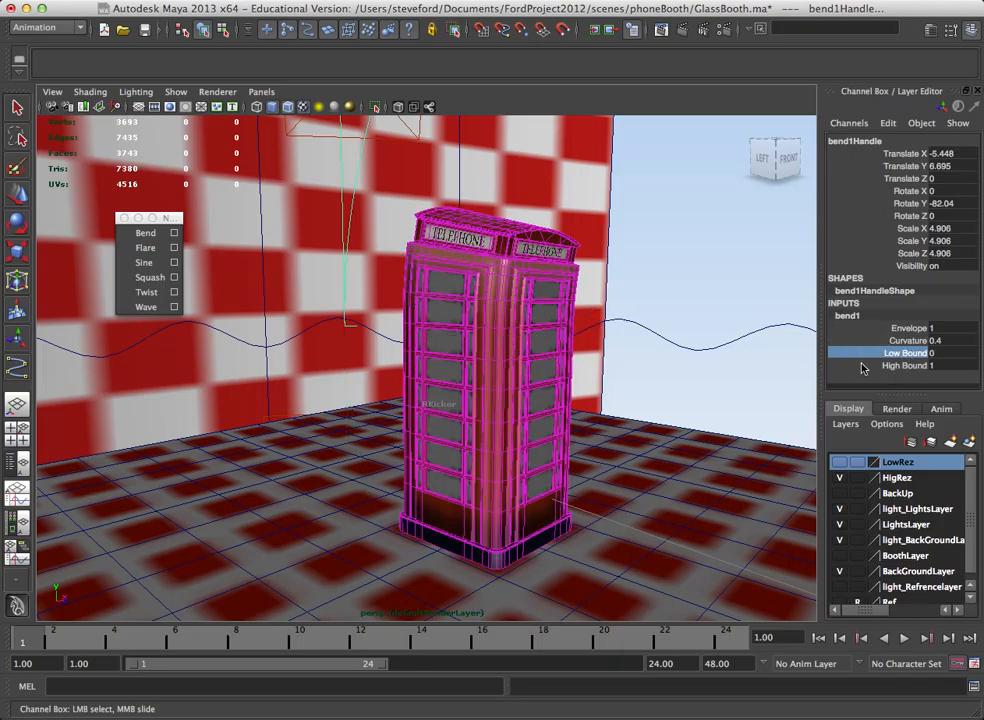
Lower the bend handle to the base of the phone booth, at about Y 0.7
key("w")
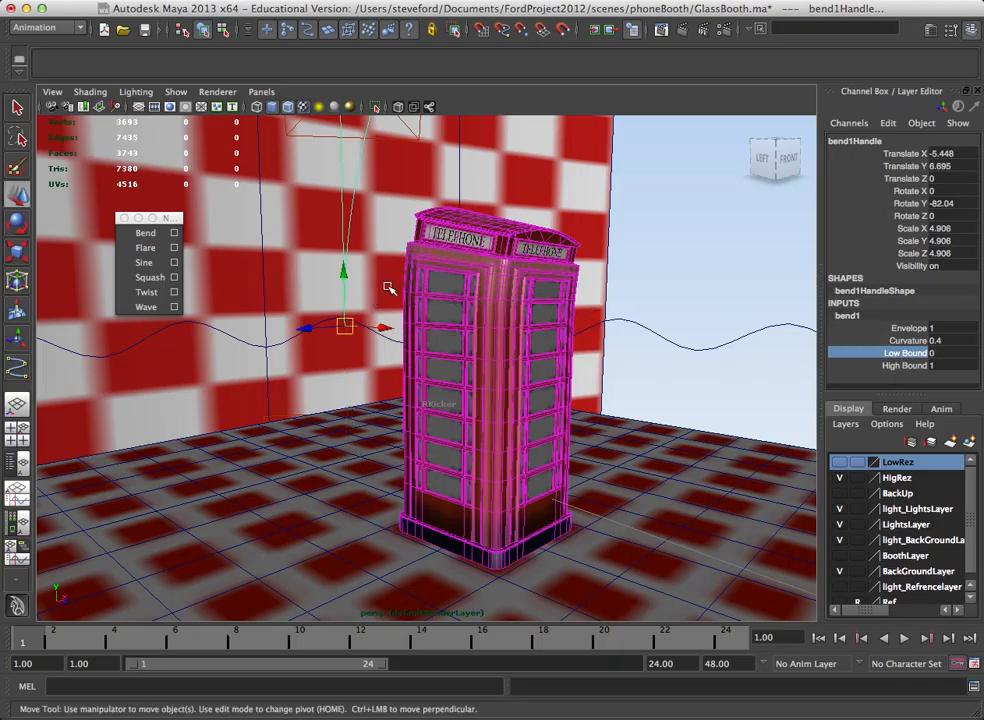
left_click_drag(342, 271, 359, 422)
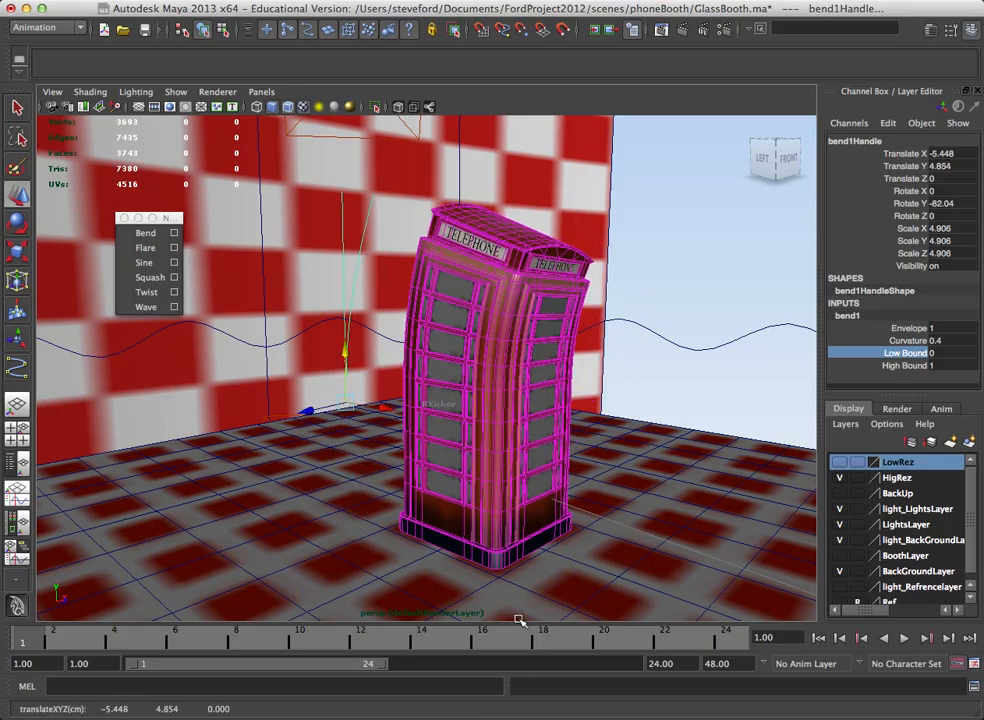
left_click_drag(349, 355, 349, 562)
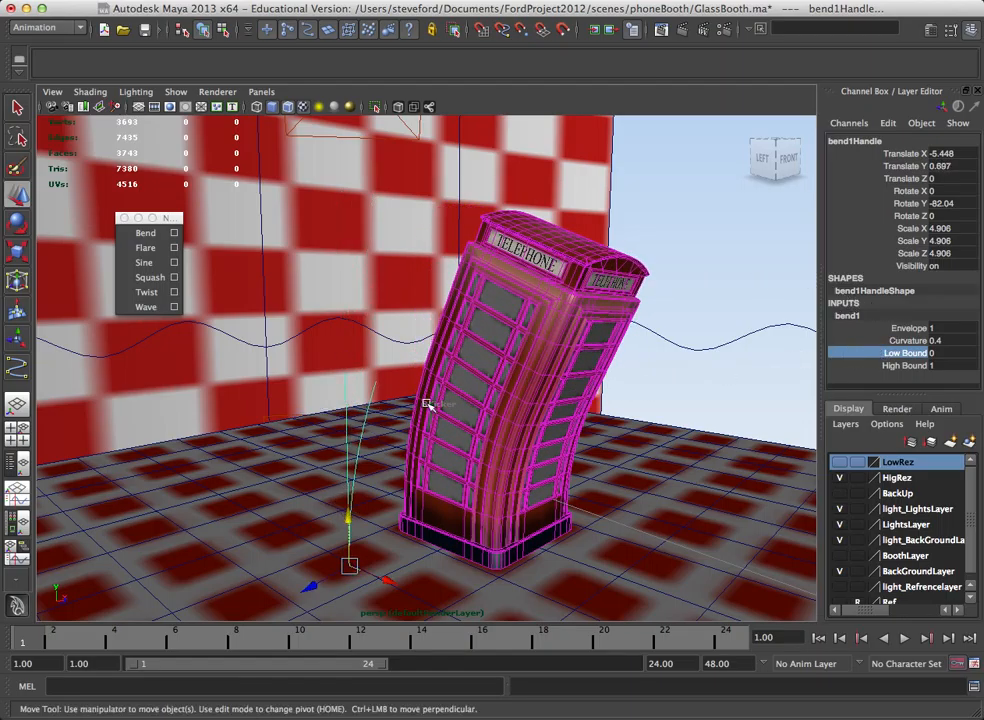
Raise the bend's High Bound to 6, and reduce it to 3.4
left_click_drag(395, 436, 468, 433, "alt")
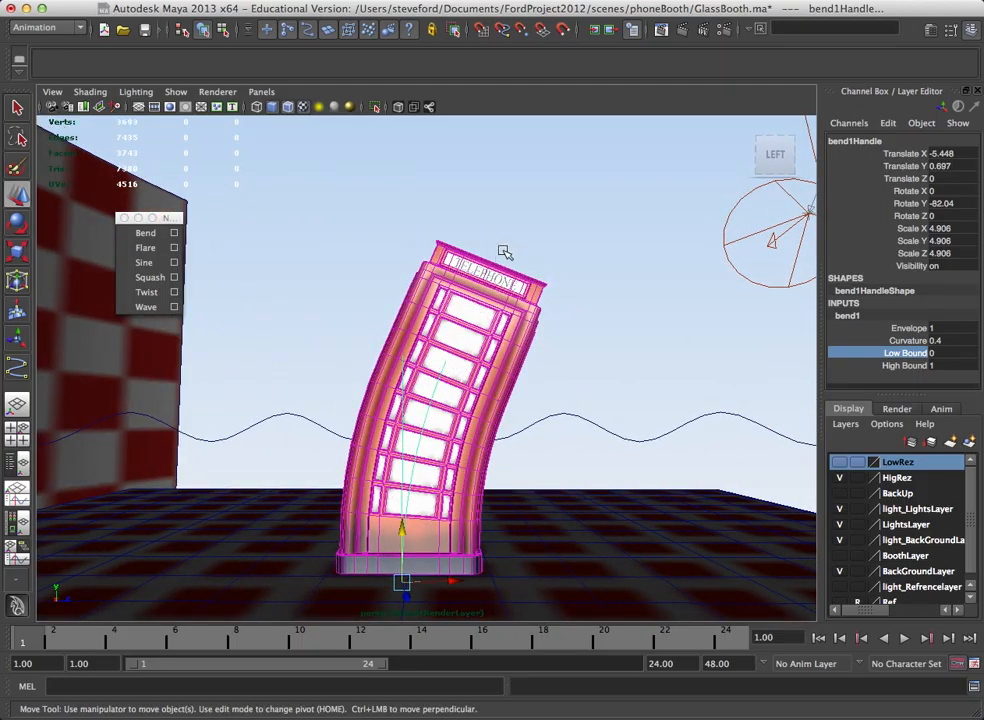
left_click(904, 365)
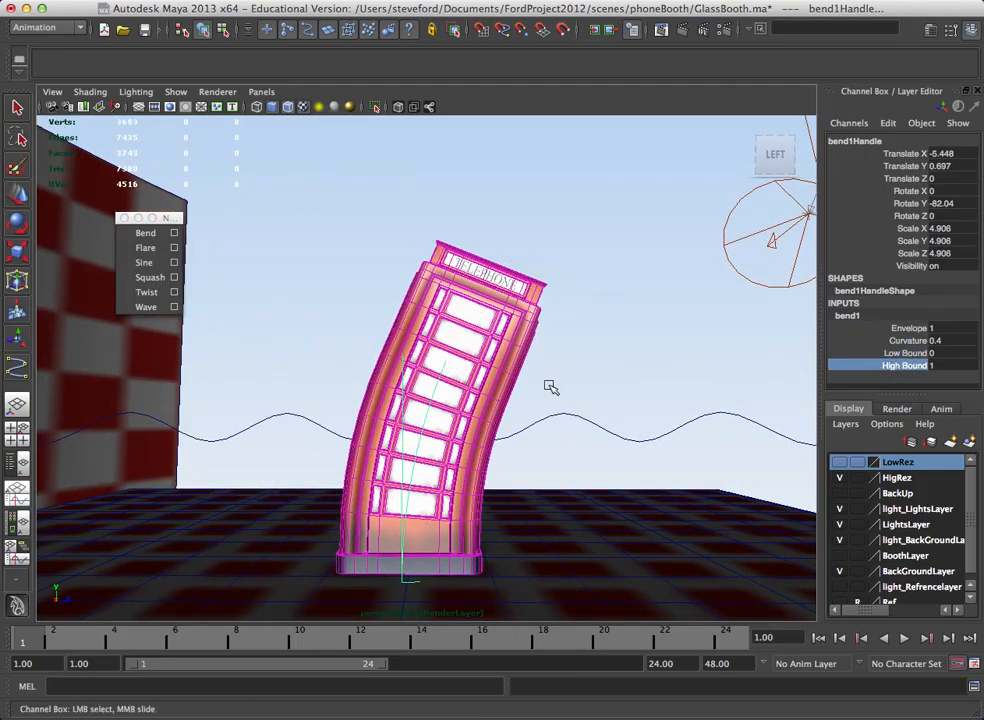
middle_click_drag(556, 385, 601, 385)
left_click_drag(580, 330, 404, 378, "alt")
right_click_drag(404, 378, 345, 285, "alt")
left_click_drag(560, 307, 478, 289, "alt")
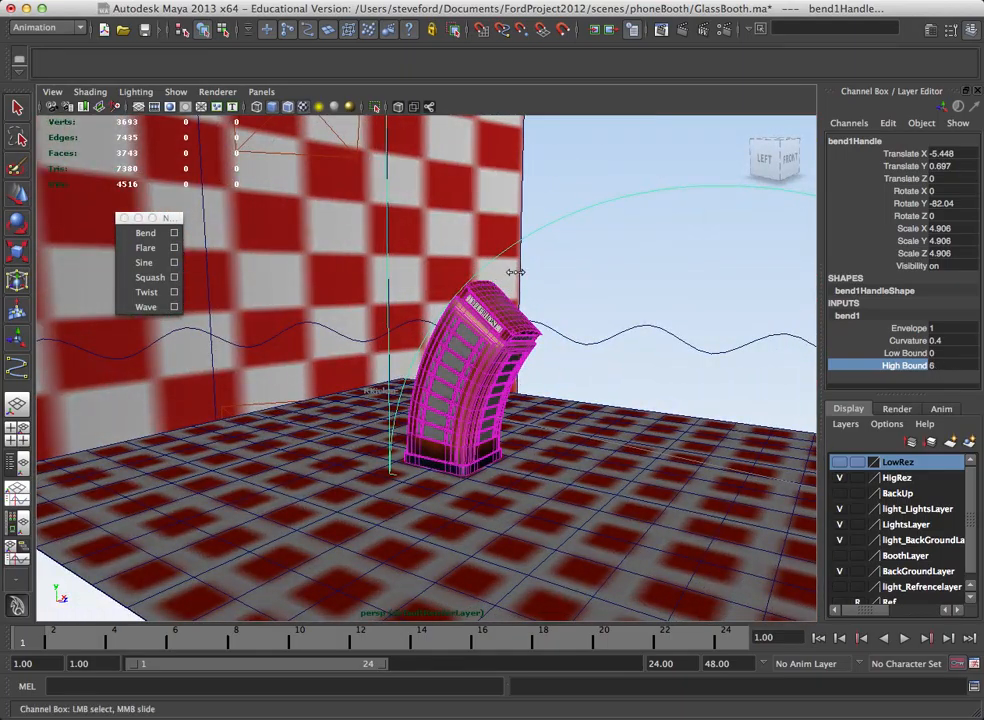
middle_click_drag(515, 271, 494, 267)
left_click_drag(519, 301, 482, 269, "alt")
middle_click_drag(497, 281, 474, 327, "alt")
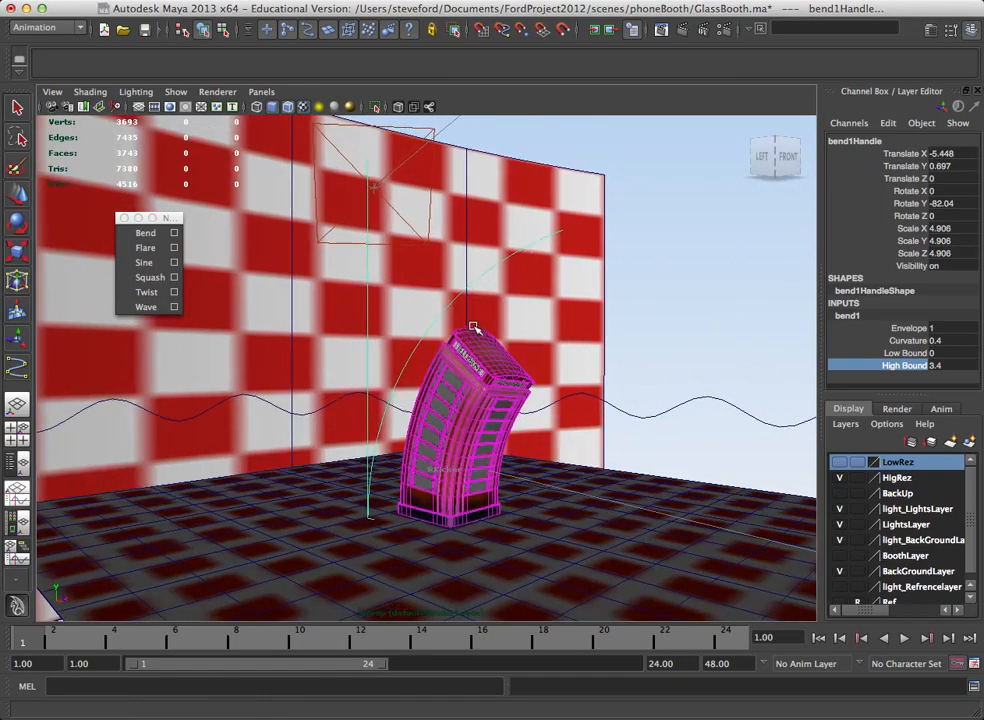
left_click_drag(474, 327, 488, 301, "alt")
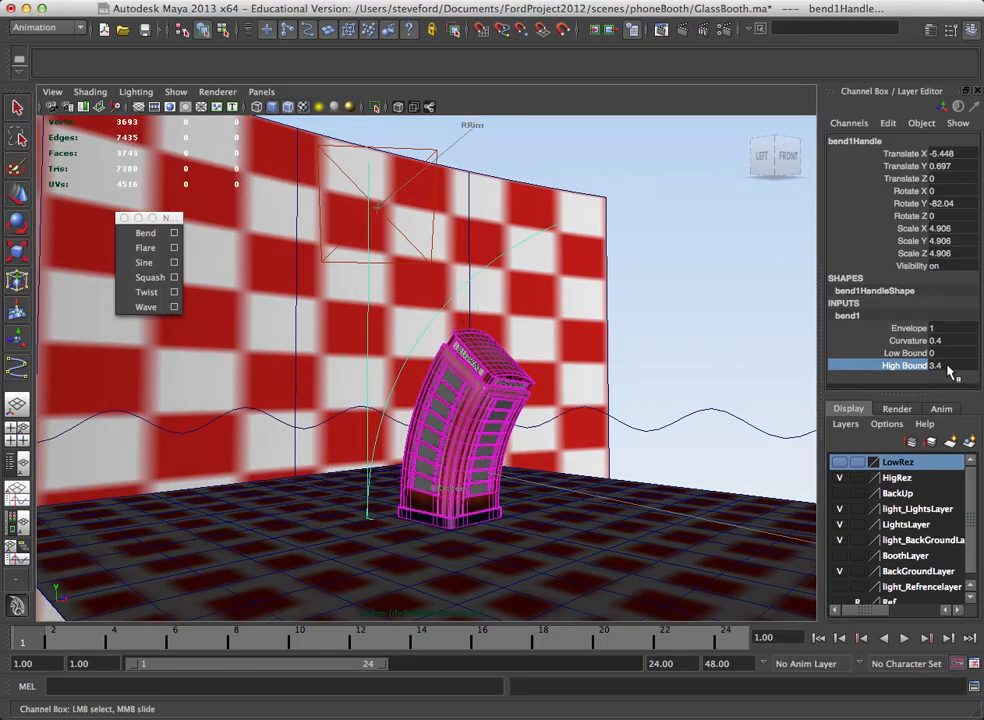
Rotate the bend handle around Y to about -10 degrees so the booth leans sideways
left_click(905, 203)
key("e")
left_click_drag(390, 533, 499, 513)
left_click_drag(562, 400, 422, 500, "alt")
mouse_move(401, 541)
left_mouse_down()
mouse_move(414, 535)
mouse_move(406, 538)
left_mouse_up()
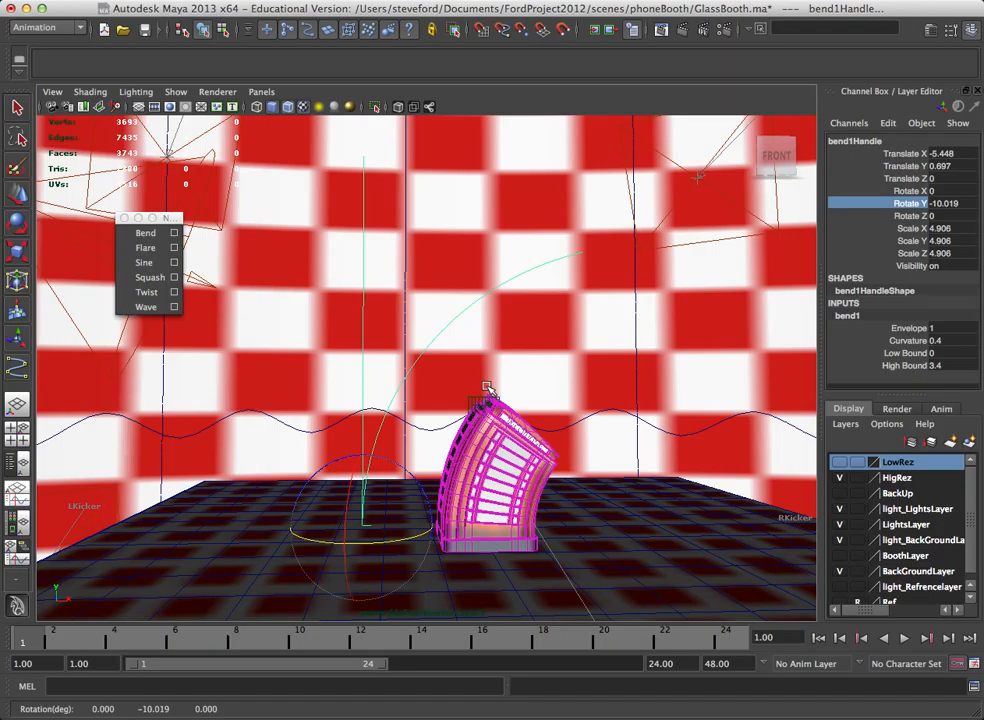
Delete the bend handle and add a Flare deformer to the phone booth
key("Delete")
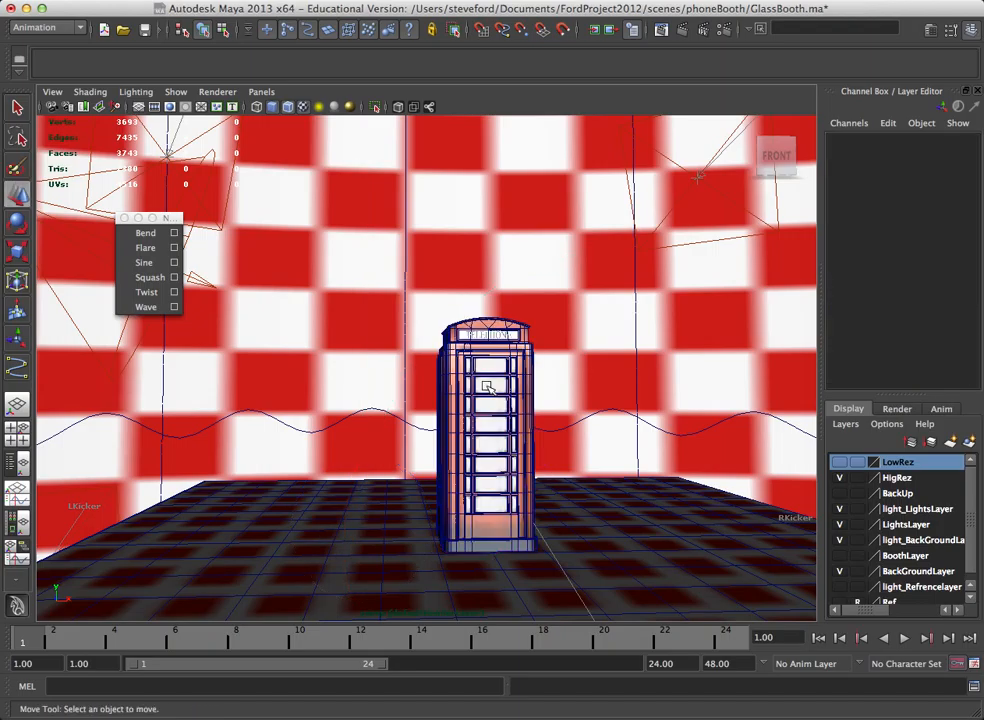
left_click(150, 262)
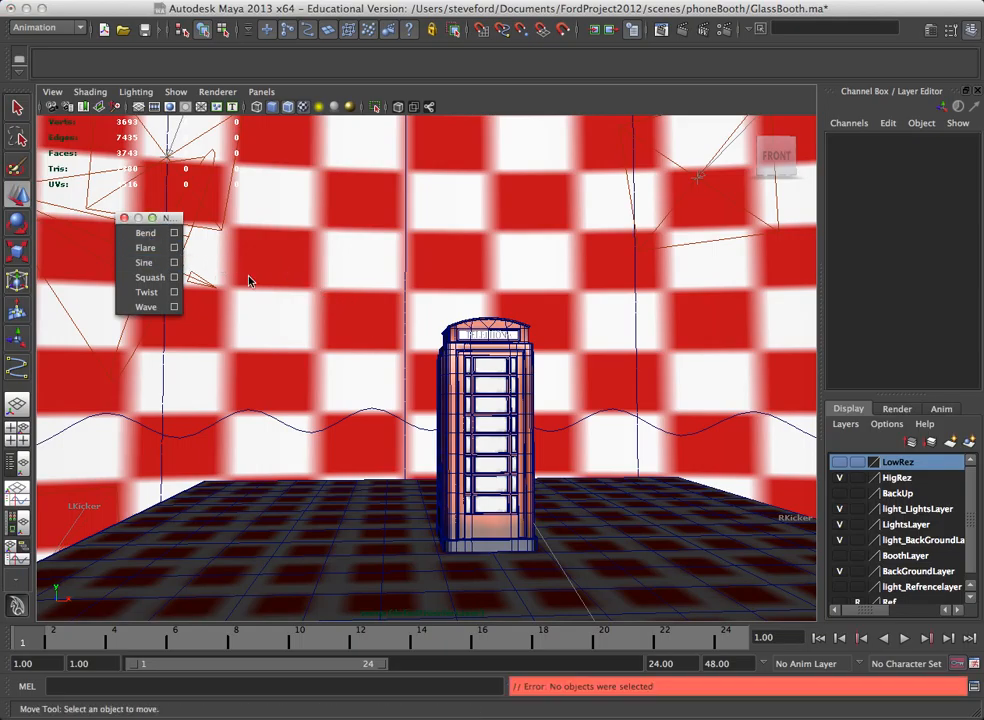
left_click_drag(470, 376, 395, 338)
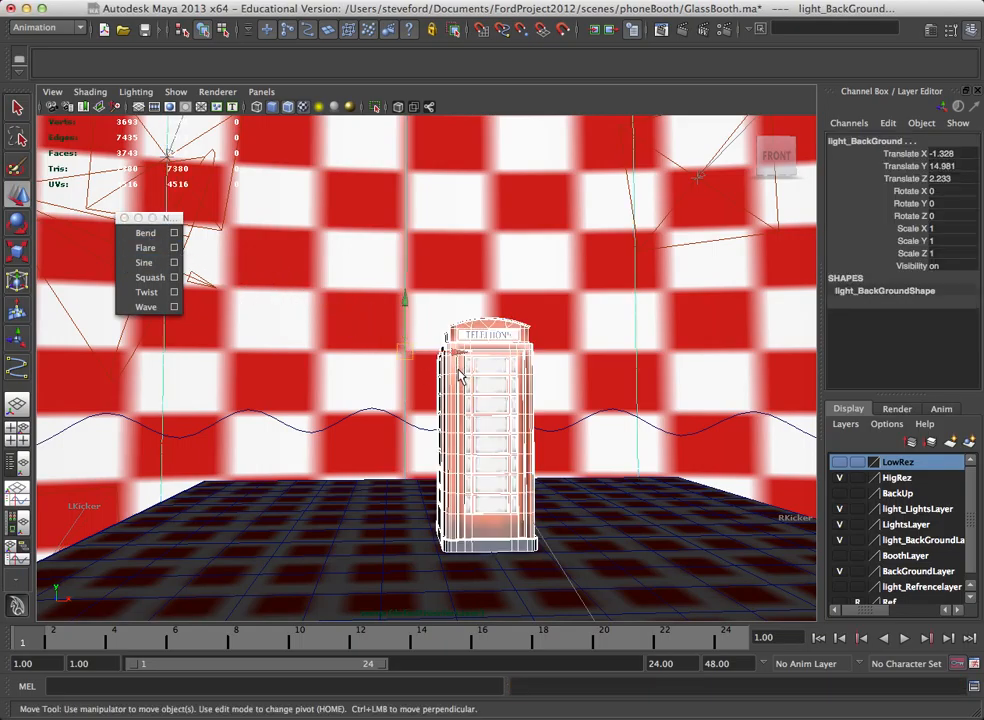
left_click(460, 376)
left_click(146, 247)
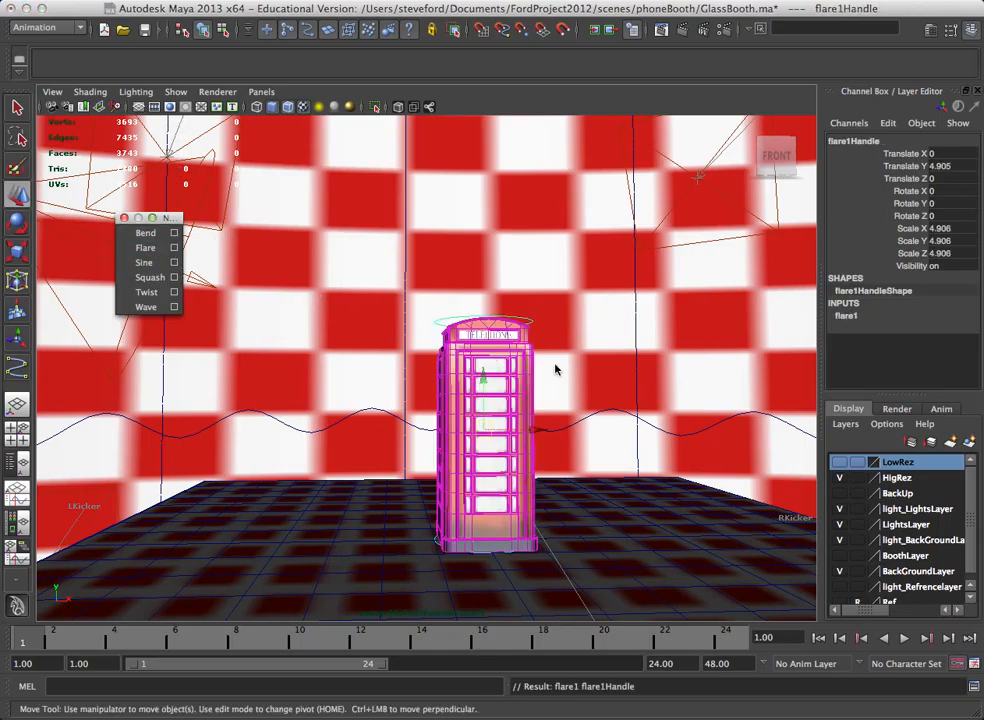
left_click_drag(550, 372, 573, 403, "alt")
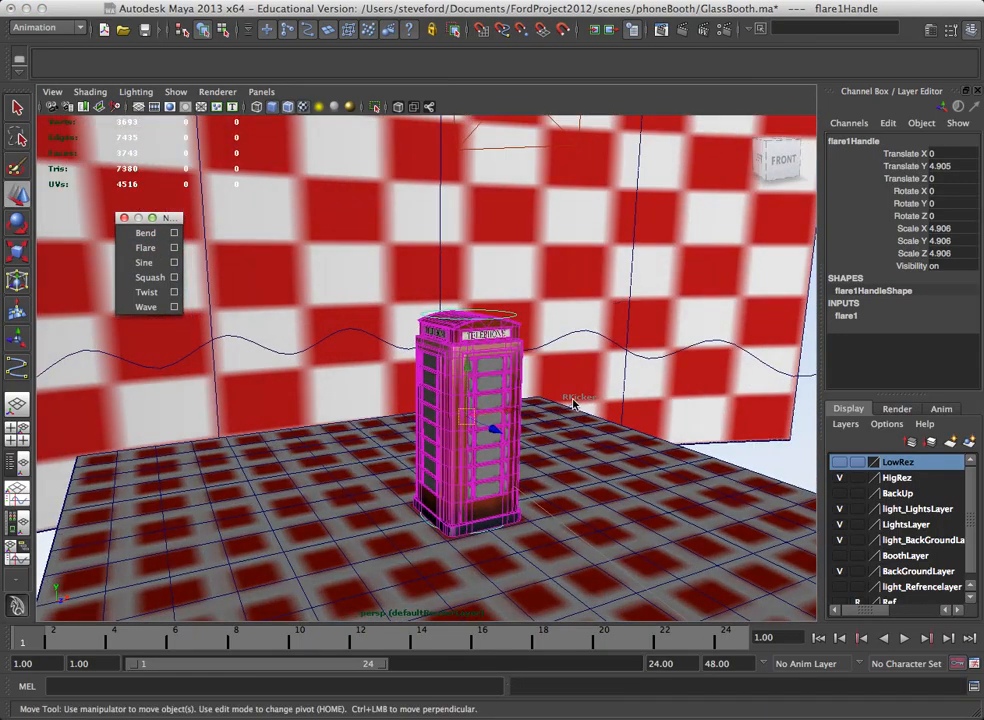
Open the flare deformer's input attributes and raise its Curve to 1.4 to bulge the phone booth
left_click(856, 318)
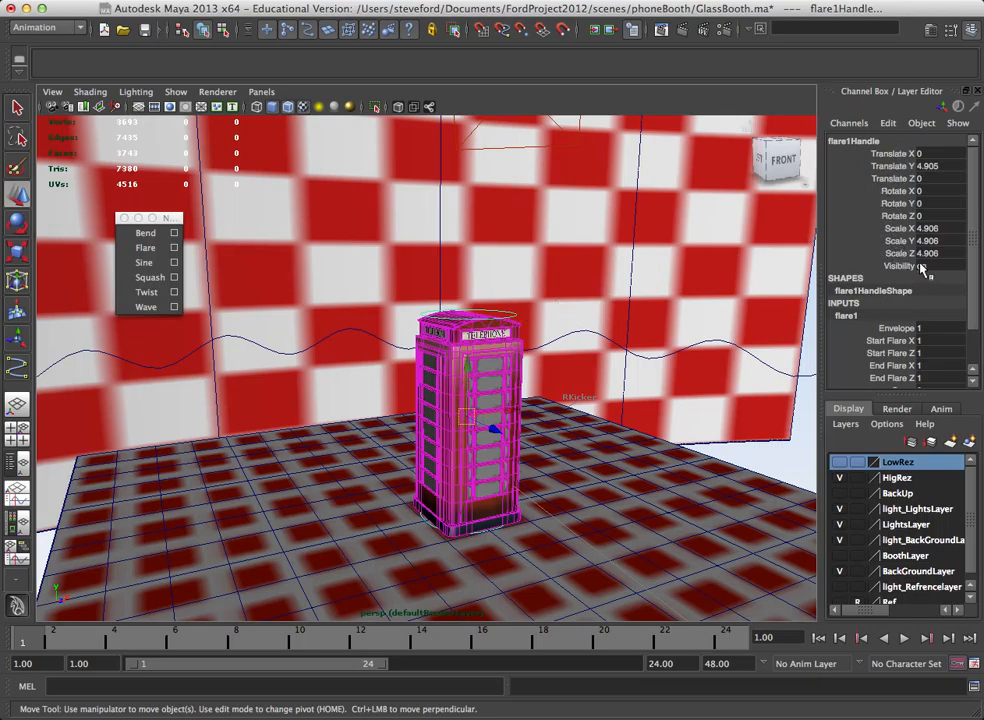
scroll(970, 211, "down", 2)
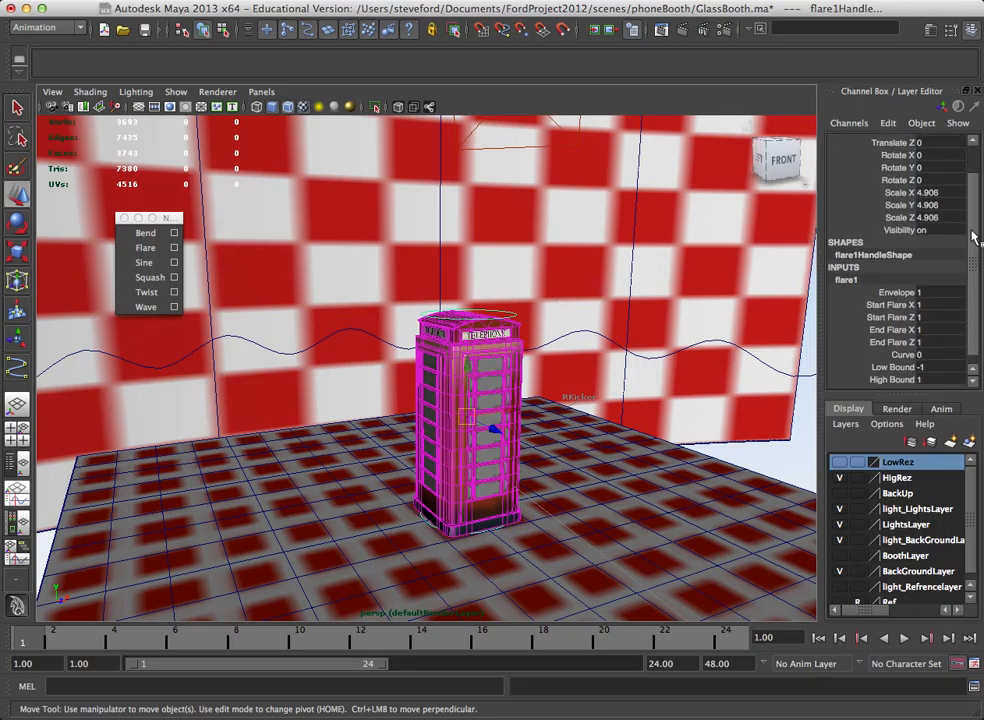
left_click(885, 318)
left_click(890, 356)
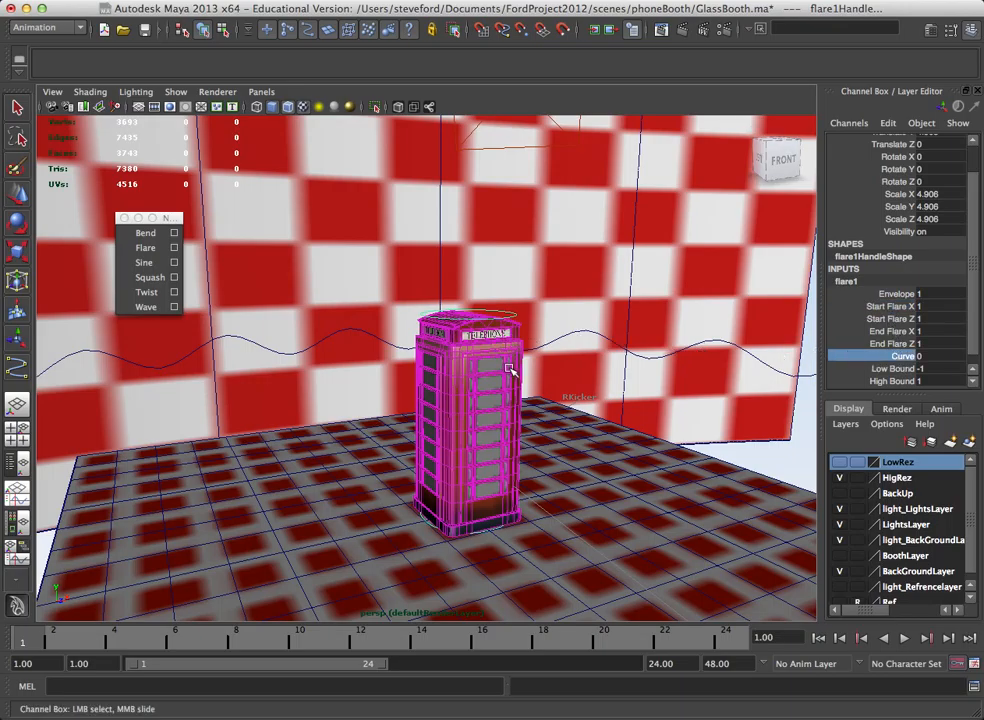
middle_click_drag(512, 369, 518, 359)
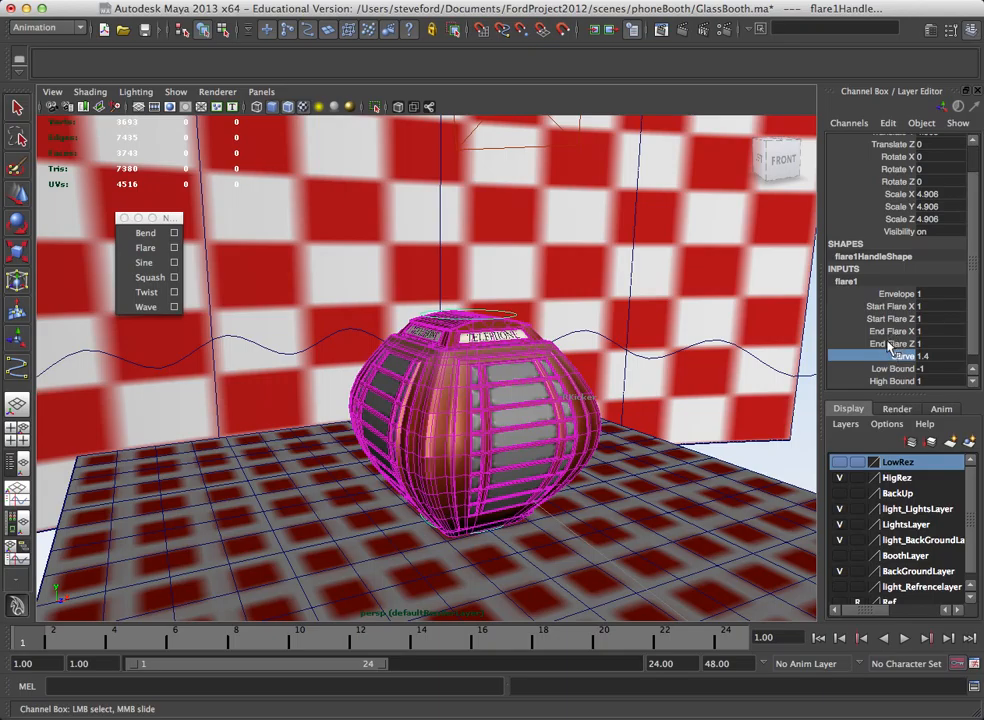
Set the flare's Start Flare X to 2 and Start Flare Z to 0.7, and inspect the booth's base from below and above
left_click(885, 306)
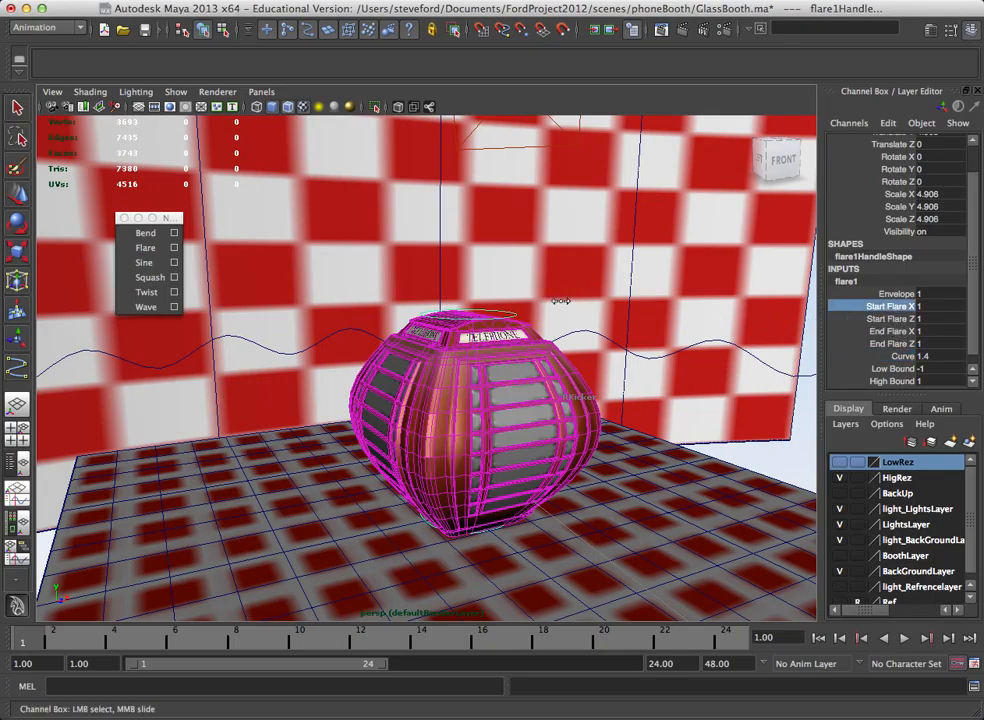
mouse_move(561, 300)
middle_mouse_down()
mouse_move(575, 300)
mouse_move(564, 298)
middle_mouse_up()
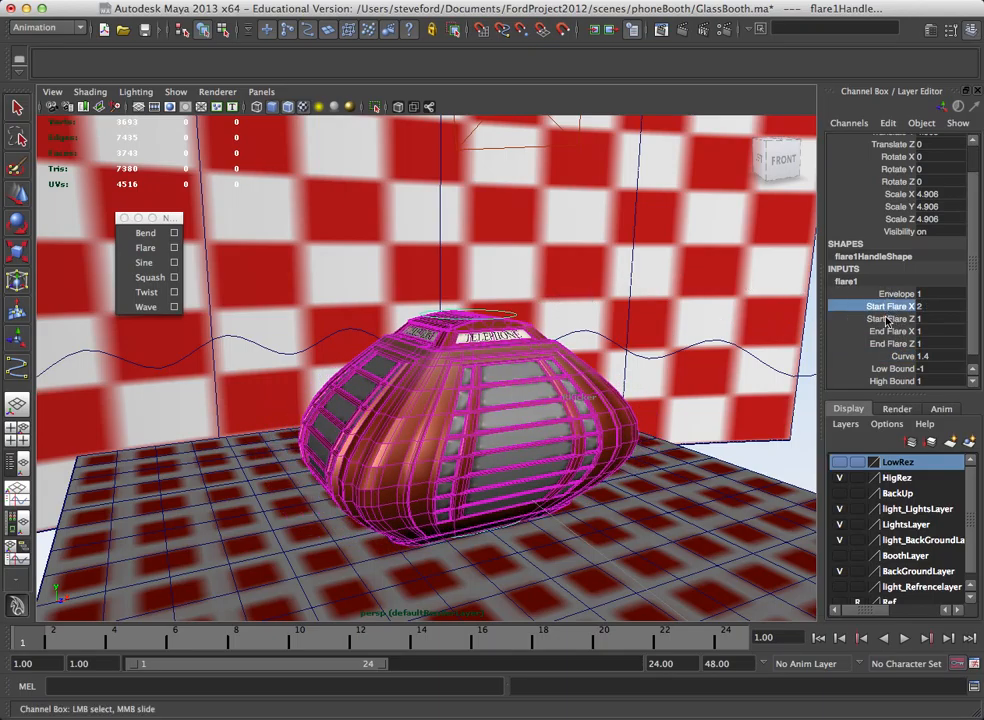
left_click(845, 319)
middle_click_drag(571, 358, 565, 353)
mouse_move(497, 426)
left_mouse_down("alt")
mouse_move(564, 389)
mouse_move(691, 387)
mouse_move(501, 417)
left_mouse_up("alt")
middle_click_drag(501, 417, 487, 413)
left_click_drag(487, 413, 520, 340, "alt")
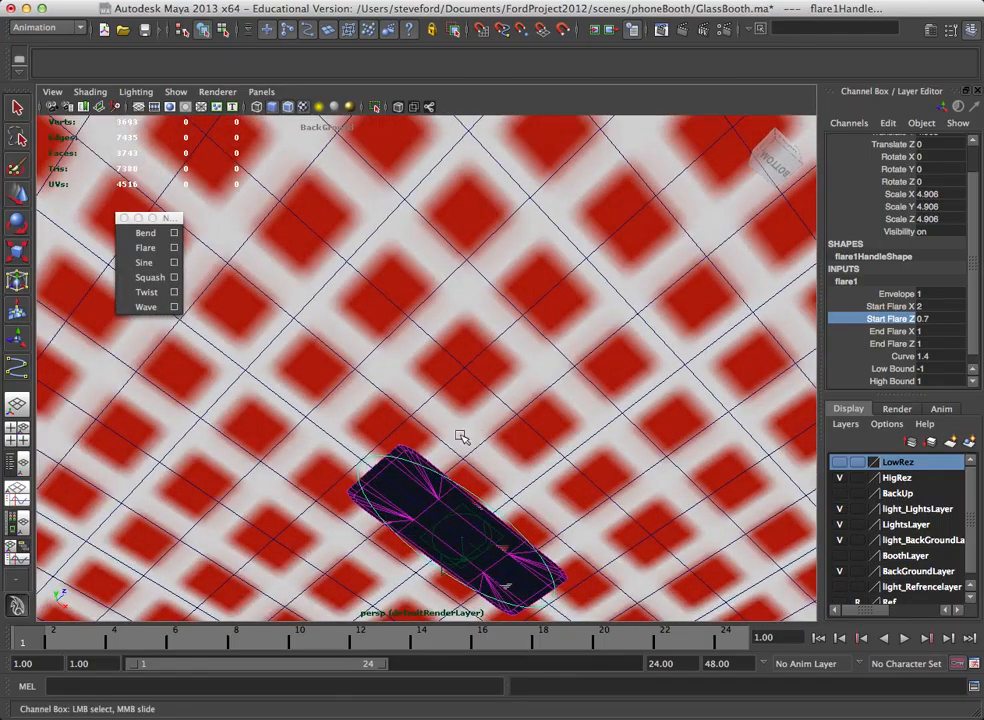
left_click_drag(461, 437, 460, 510, "alt")
left_click_drag(718, 332, 603, 378, "alt")
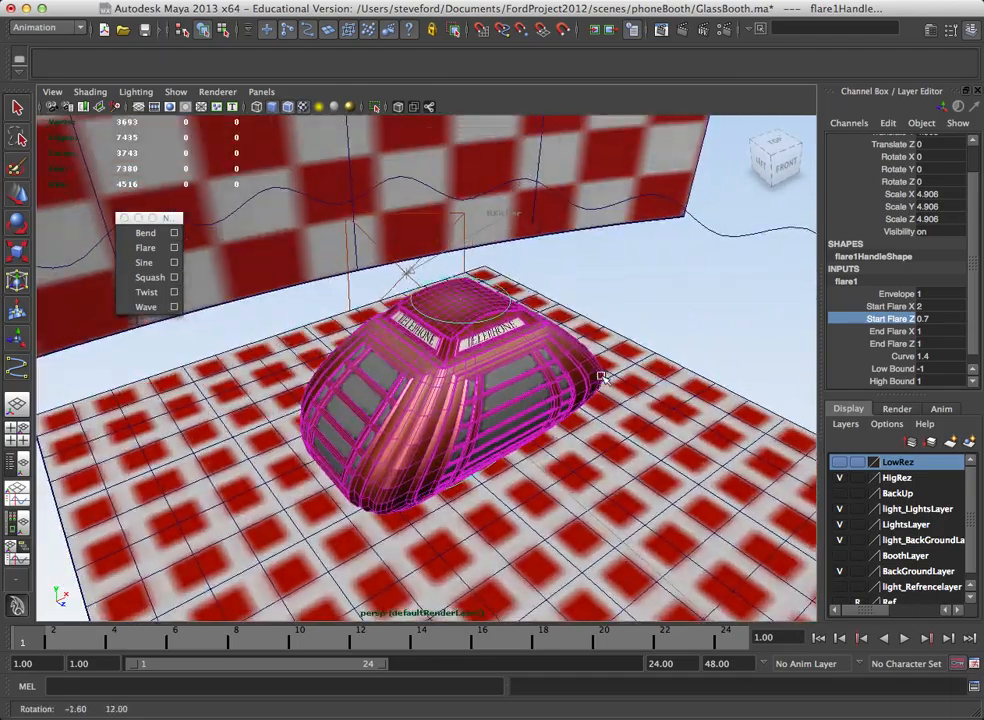
Set the flare's End Flare X to 0.2 and End Flare Z to 2.4
left_click(890, 331)
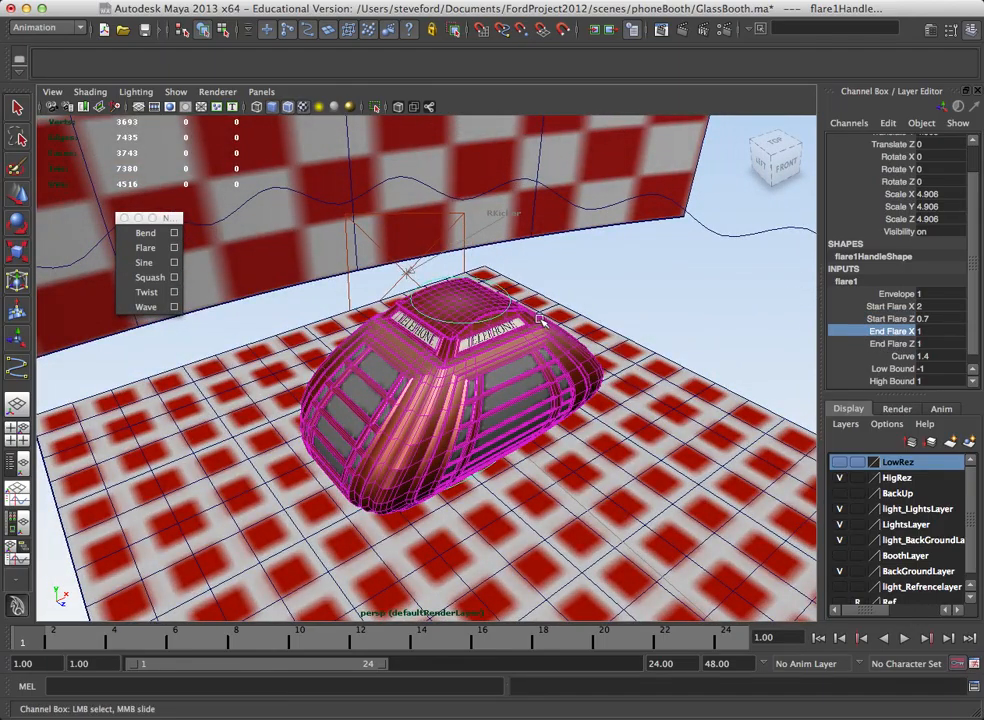
middle_click_drag(540, 318, 604, 321)
left_click(880, 343)
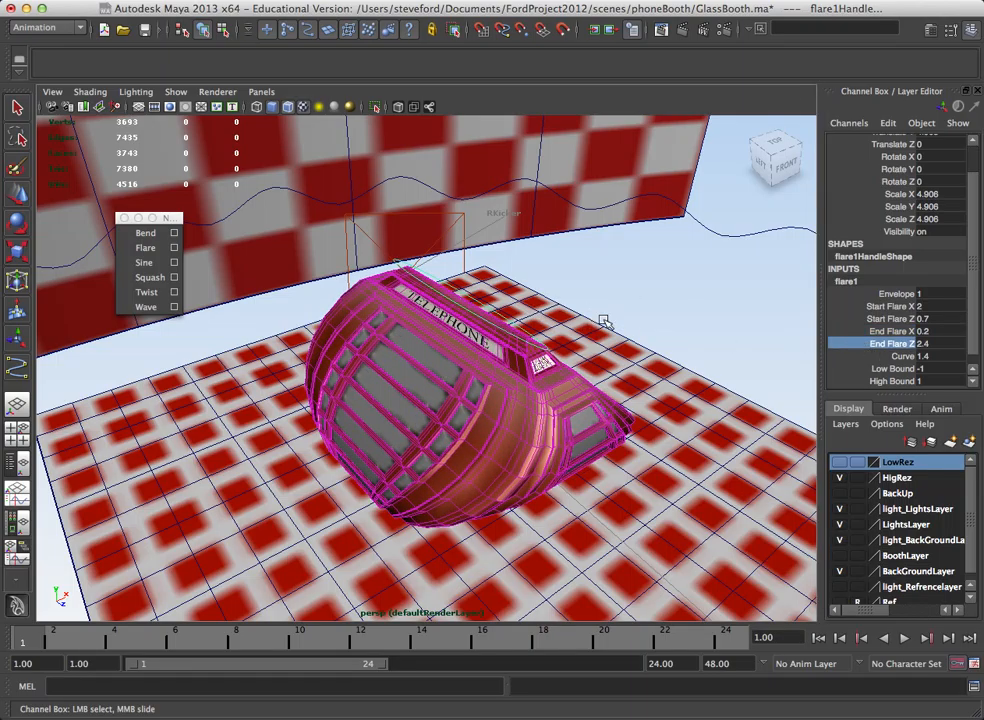
Lower the flare's Low Bound to -1.3 and view the booth from the front
left_click(896, 369)
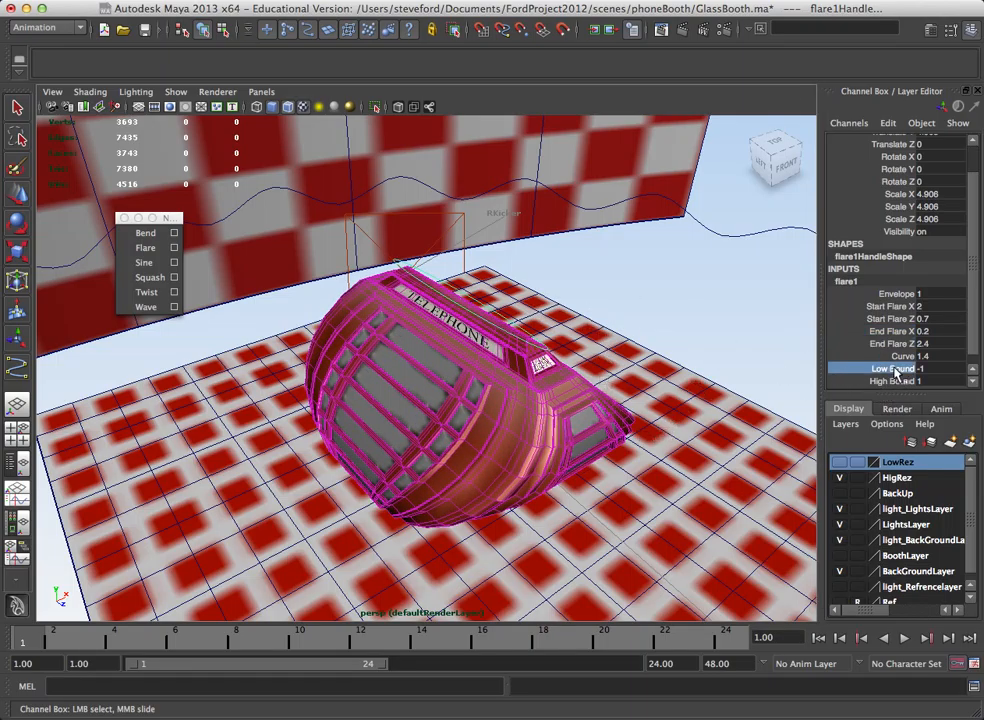
mouse_move(545, 344)
middle_mouse_down()
mouse_move(513, 350)
mouse_move(556, 331)
middle_mouse_up()
left_click_drag(545, 352, 527, 363, "alt")
middle_click_drag(527, 363, 509, 366)
left_click_drag(512, 368, 483, 370, "alt")
Rotate the flare handle around Y to about 39.7 degrees
key("e")
key("w")
key("e")
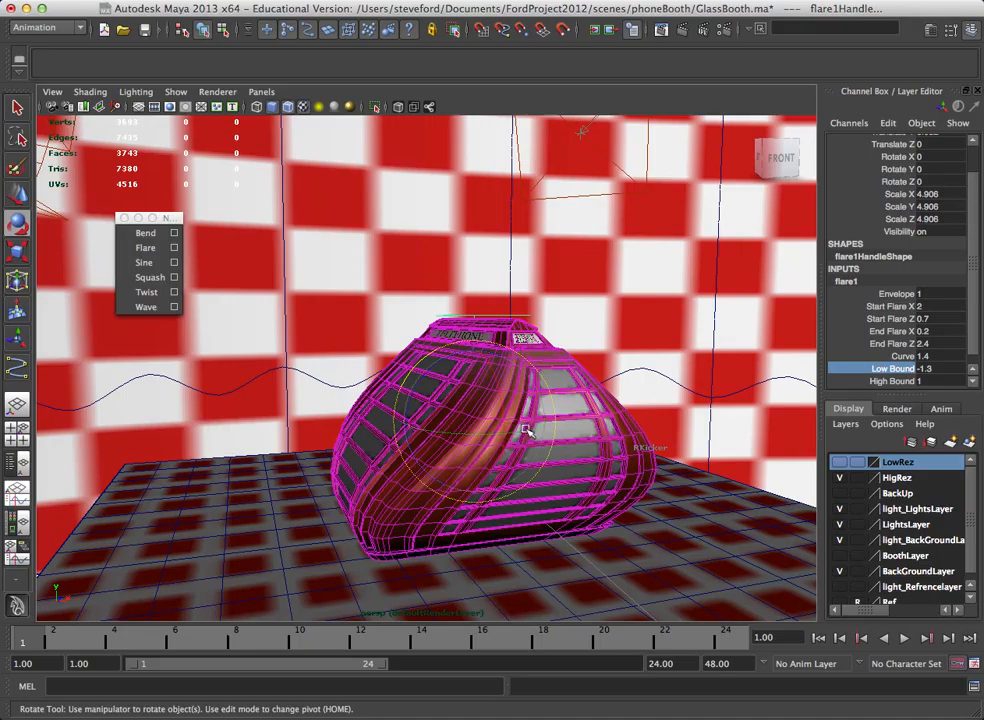
left_click_drag(527, 430, 527, 378)
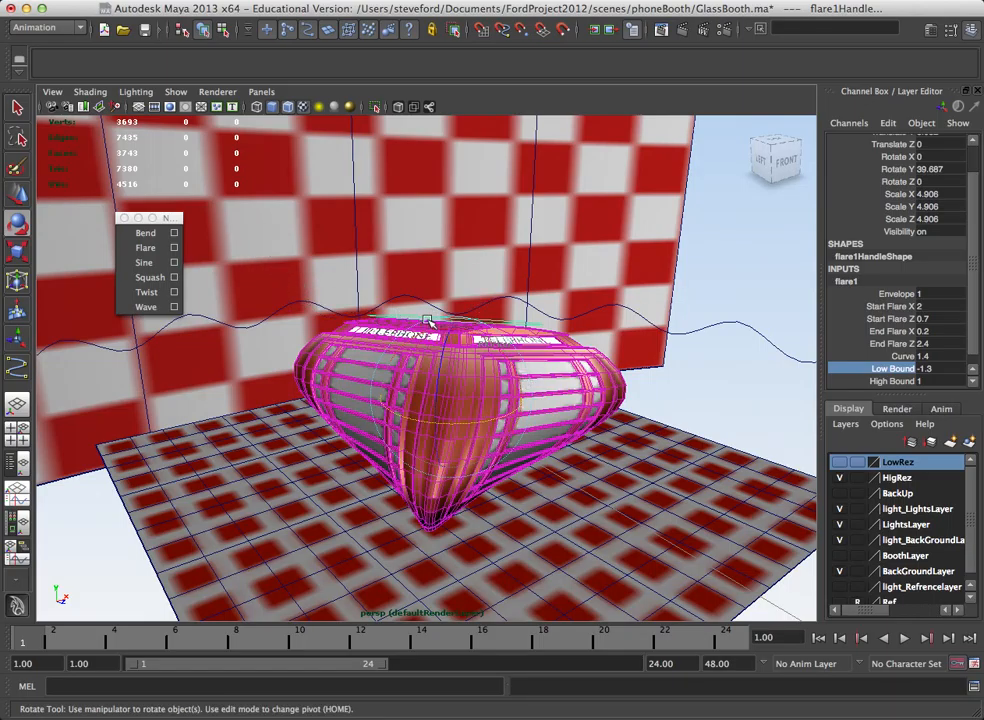
Delete the flare handle and add a Sine deformer to the phone booth
key("Delete")
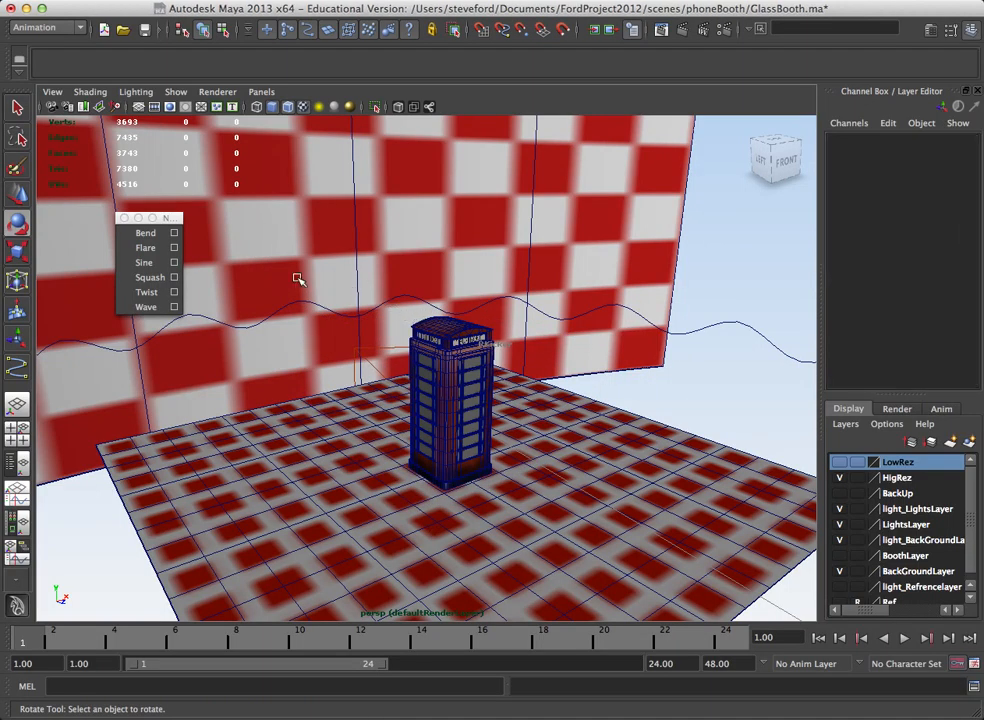
left_click(152, 263)
left_click(460, 377)
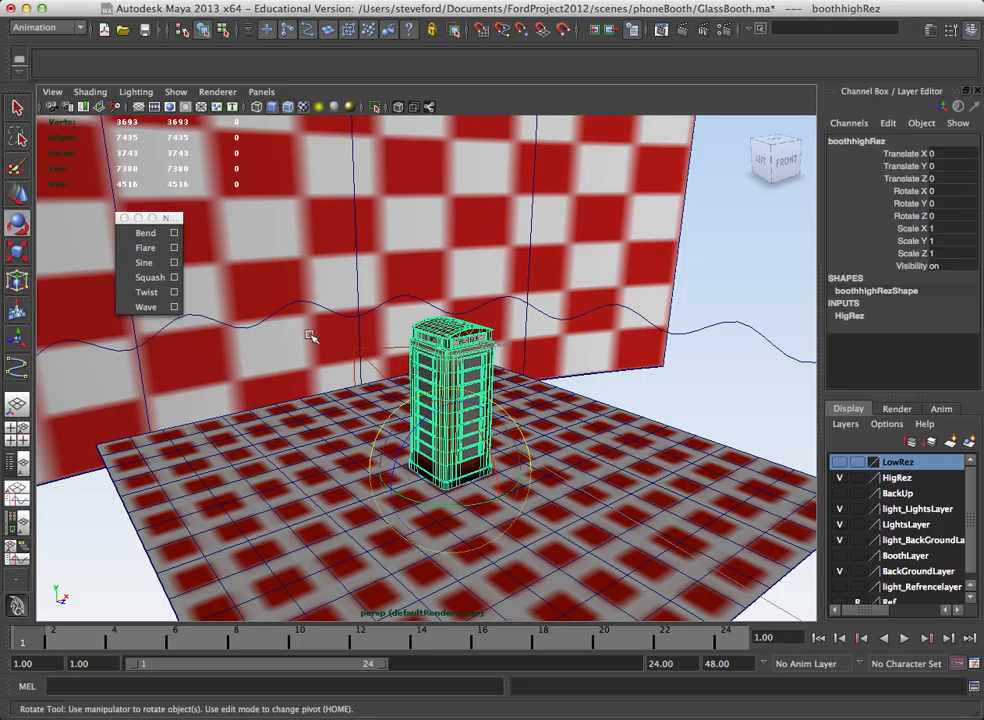
left_click(145, 262)
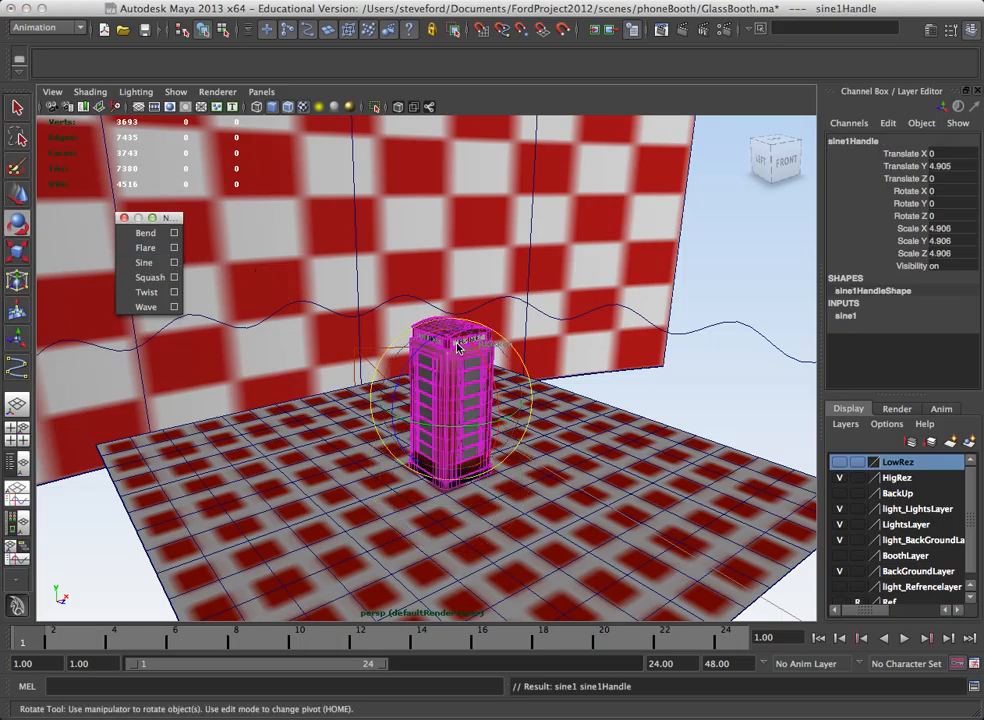
Open the sine deformer's input attributes and set its Amplitude to 0.5
left_click(850, 316)
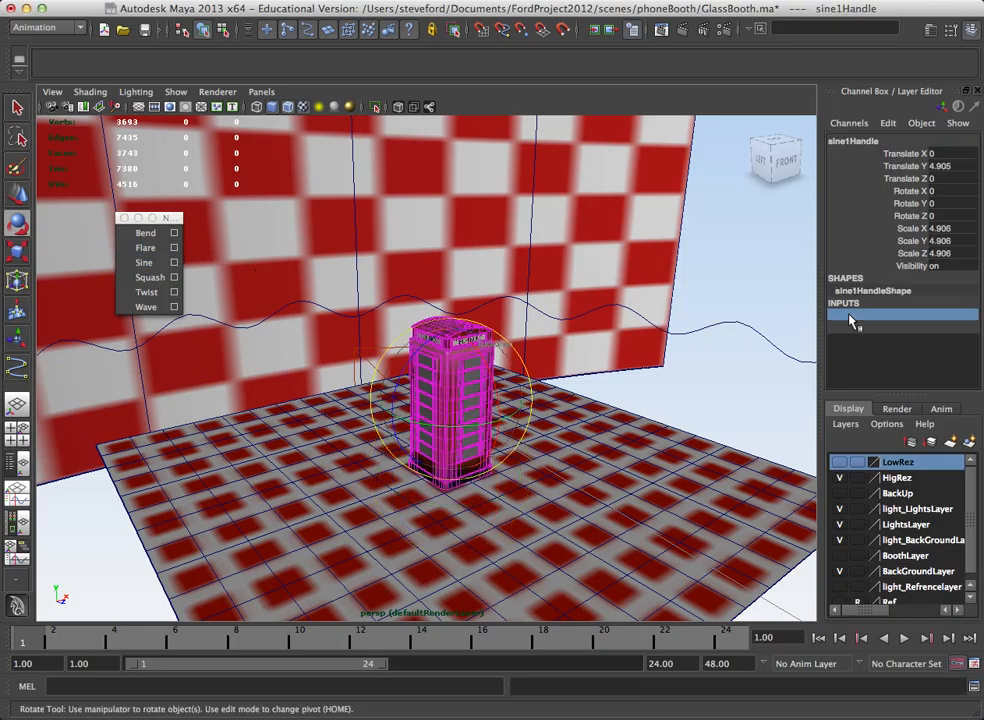
scroll(960, 290, "down", 3)
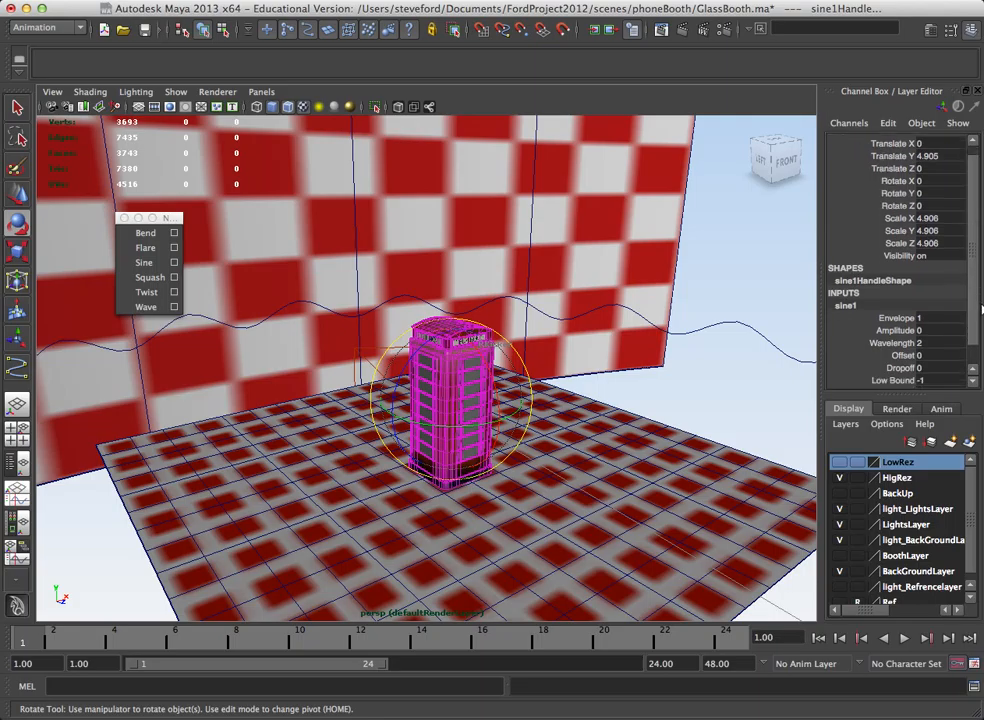
left_click(886, 309)
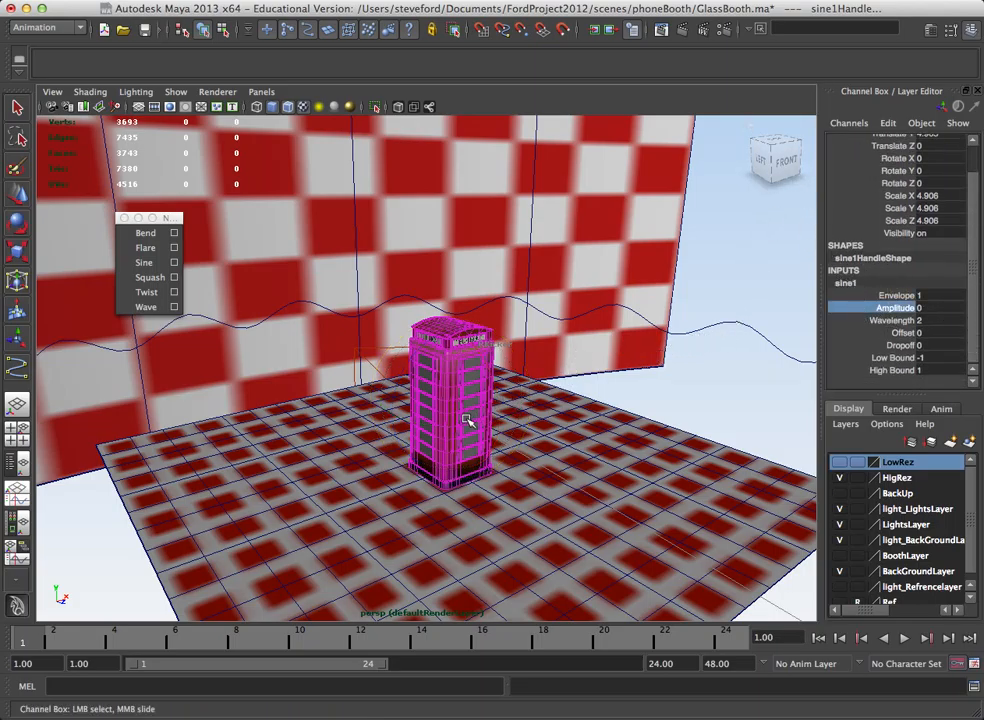
right_click_drag(660, 372, 729, 347, "alt")
left_click_drag(652, 403, 725, 340, "alt")
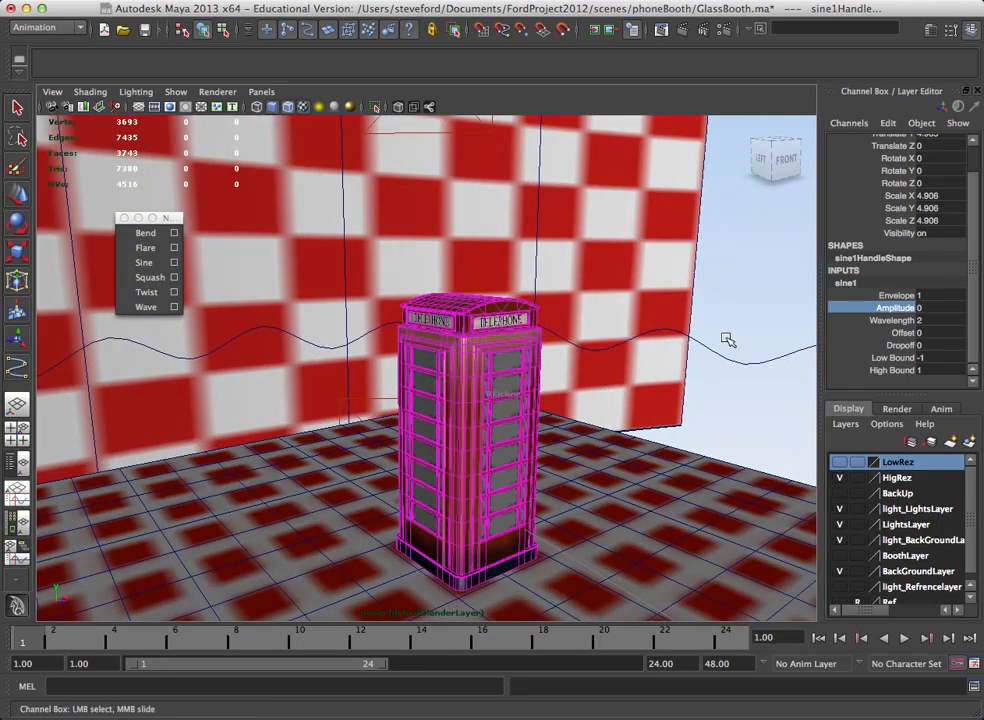
middle_click_drag(603, 356, 602, 356)
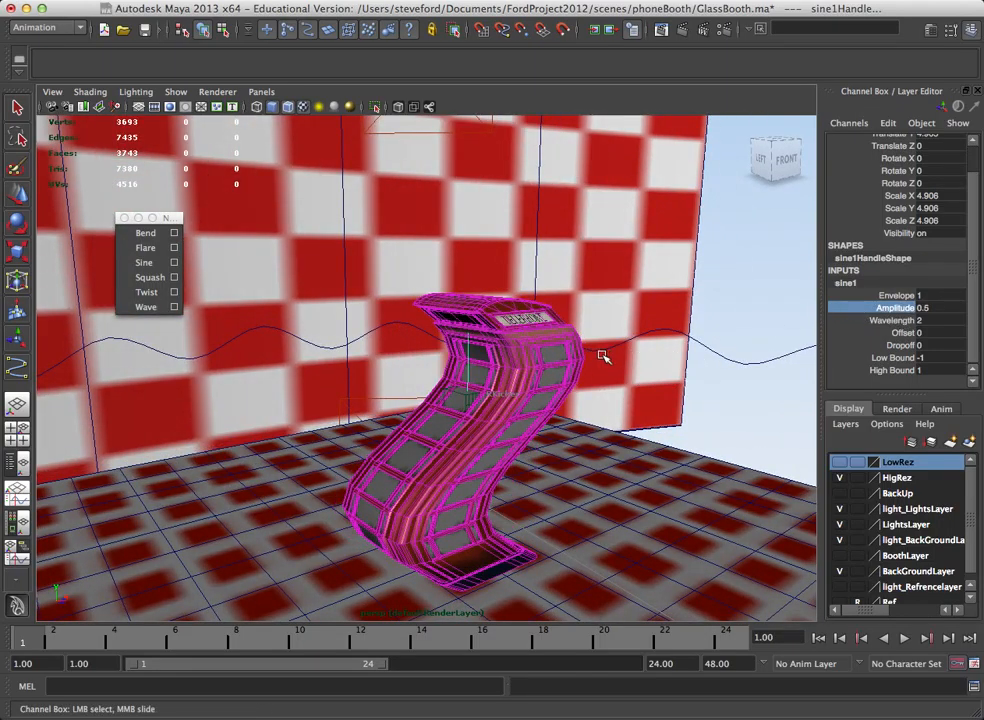
Set the sine's Offset to 0.2 and its Dropoff to 1
left_click(903, 335)
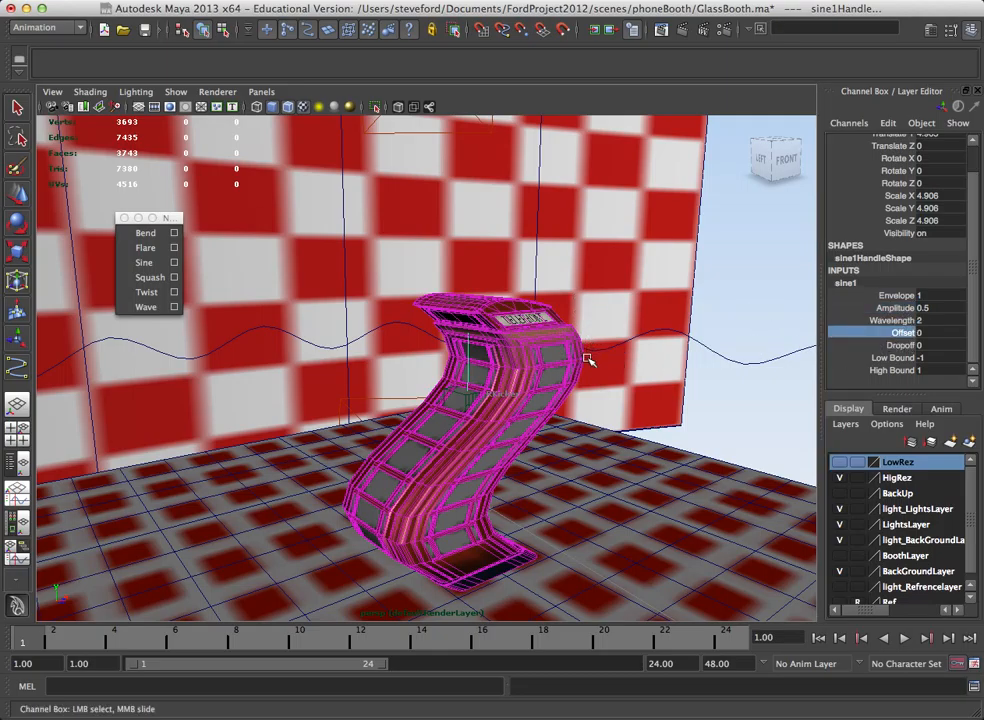
middle_click_drag(583, 372, 607, 347)
left_click(900, 345)
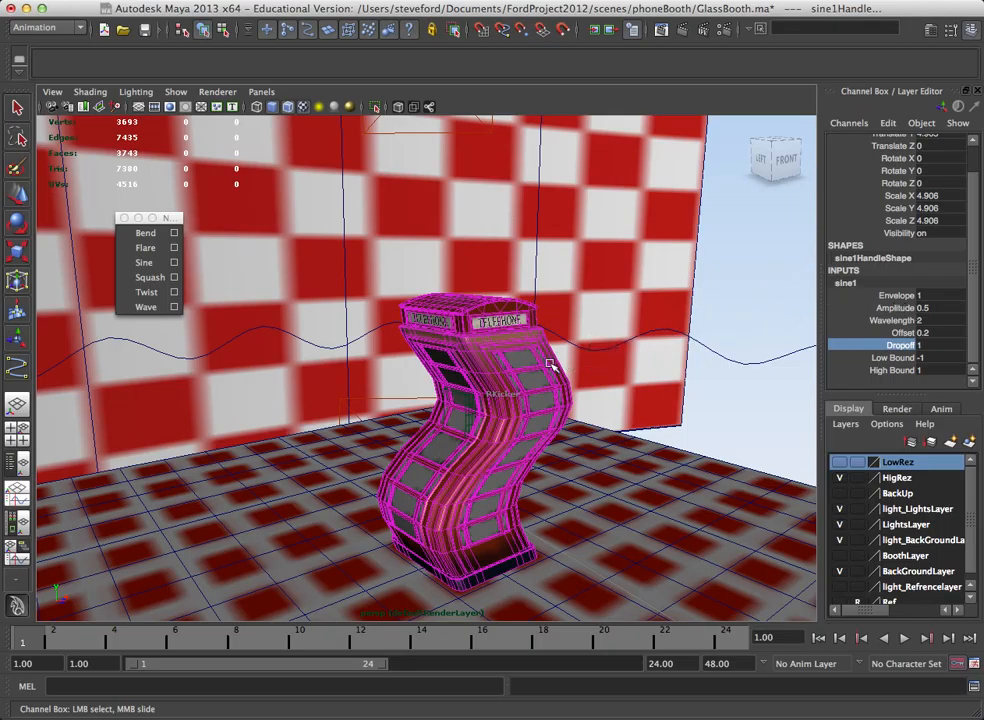
Move the sine handle beside the booth to about X -3.8 and raise the sine's Offset to 4.7
left_click_drag(588, 409, 672, 389, "alt")
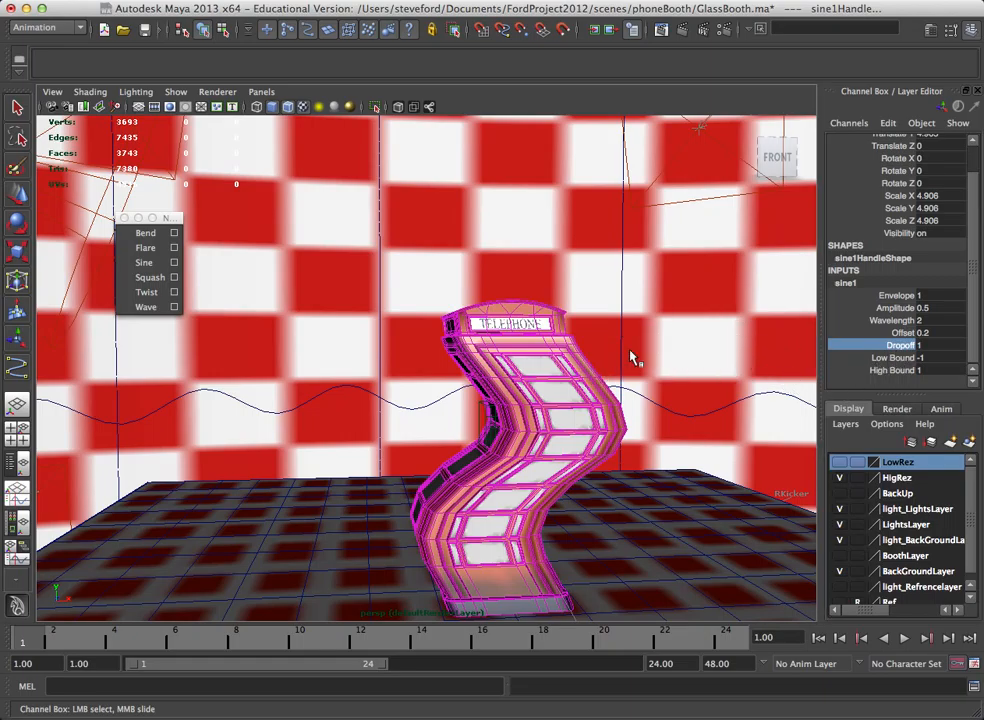
left_click_drag(635, 358, 511, 435, "alt")
key("w")
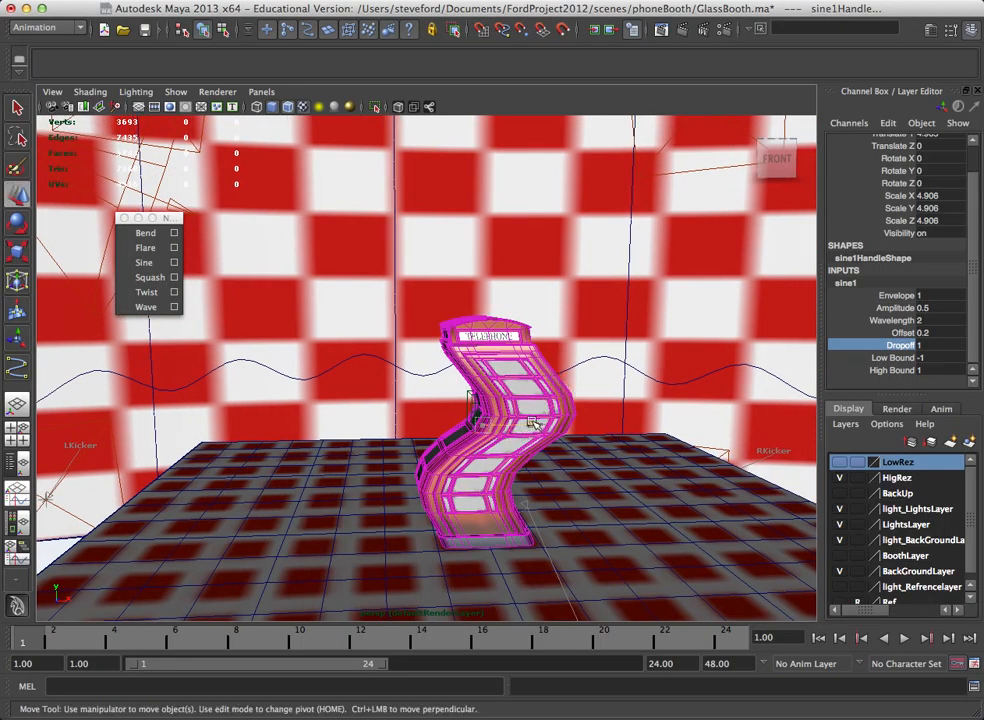
left_click(396, 318)
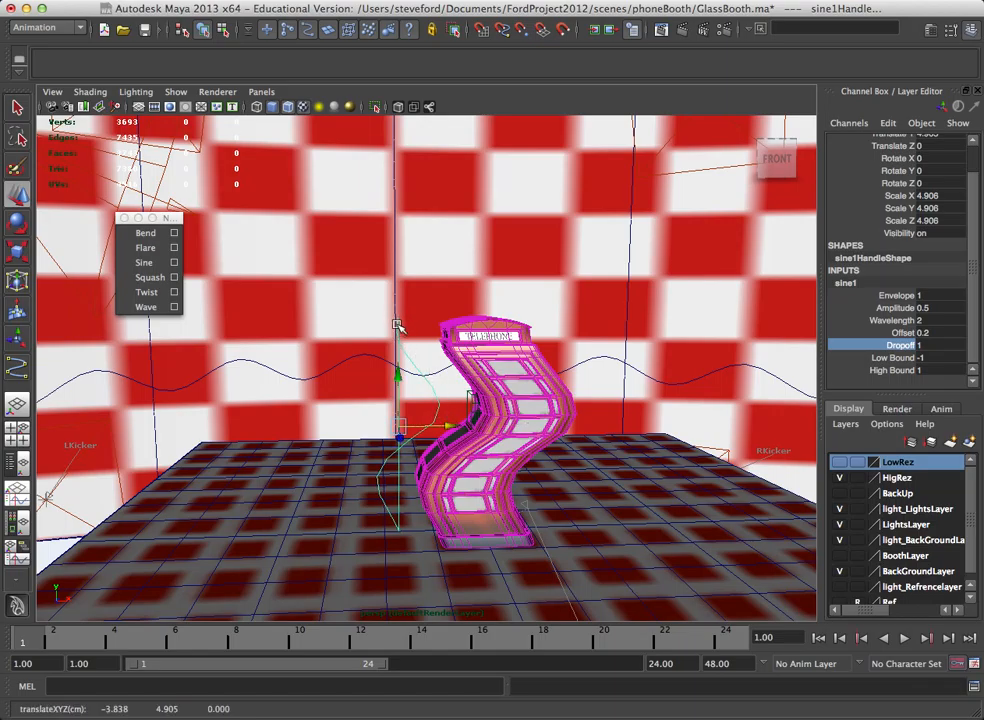
left_click(900, 332)
middle_click_drag(541, 360, 568, 342)
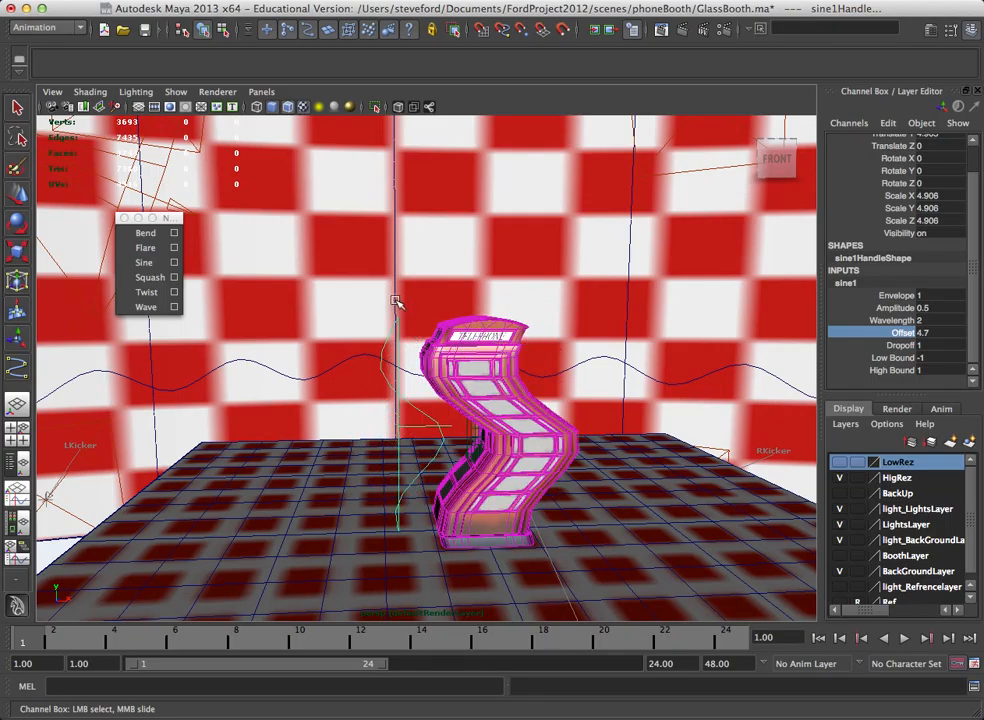
Set the sine's Dropoff to 0 and raise its Offset to 9.2
left_click(936, 347)
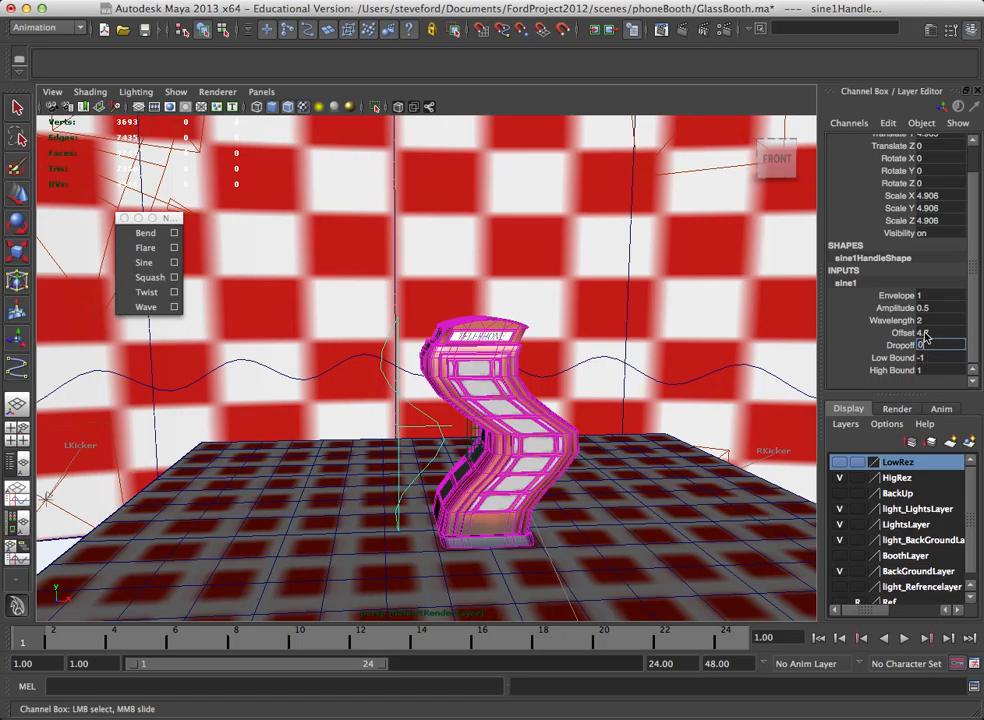
type("0")
key("Return")
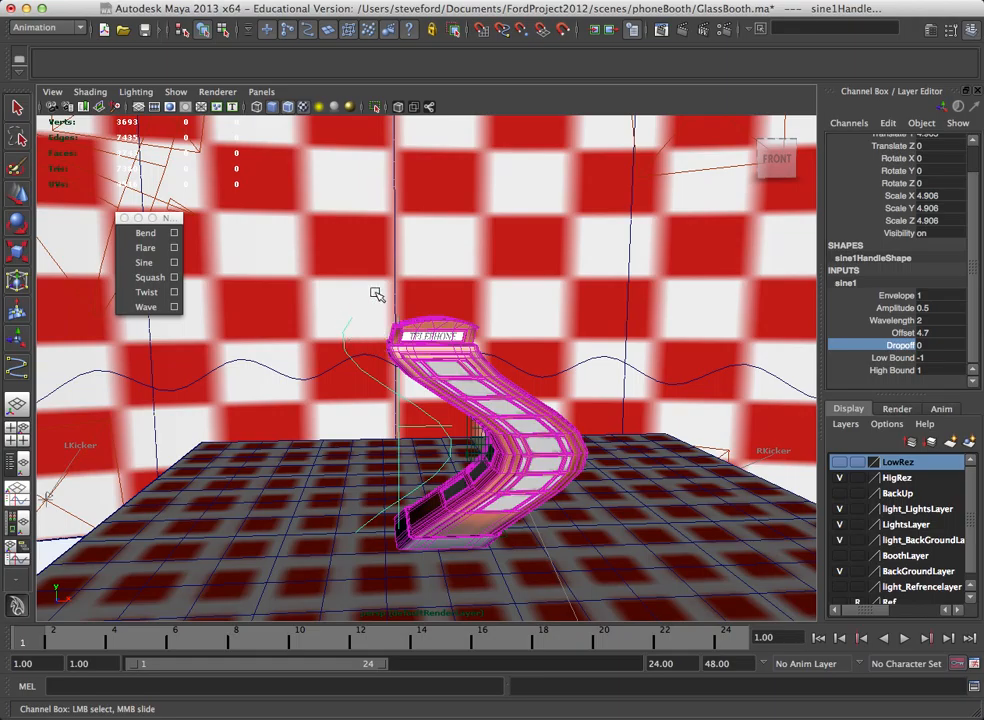
left_click(884, 336)
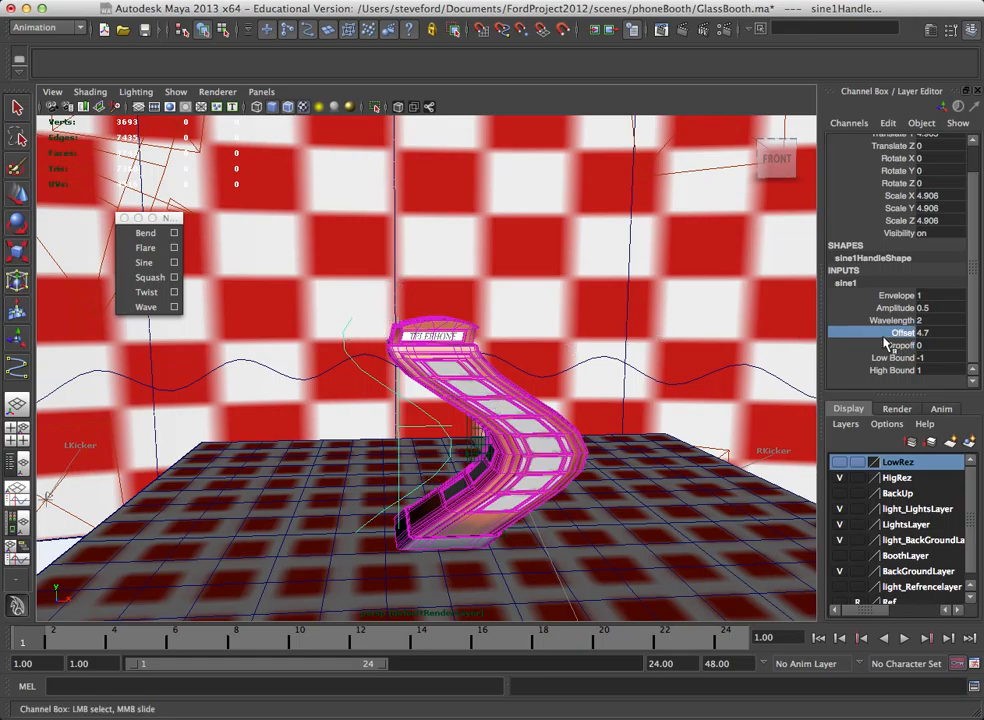
middle_click_drag(551, 357, 567, 346)
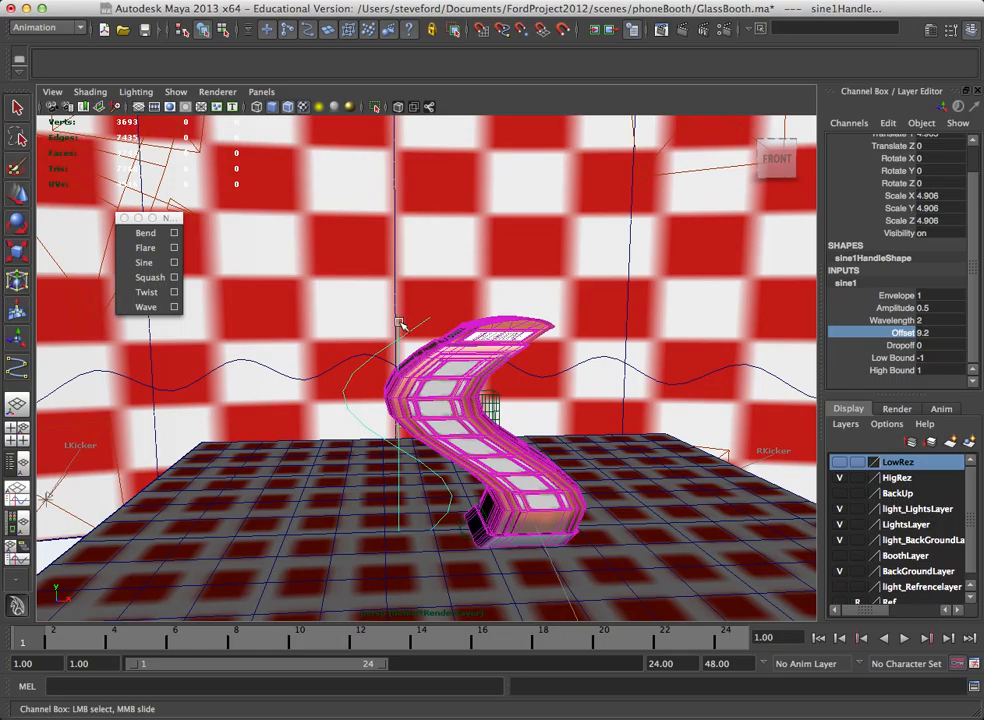
Try the sine's Dropoff at 1 and at -1, and reset it to 0
left_click(870, 346)
middle_click_drag(560, 342, 620, 330)
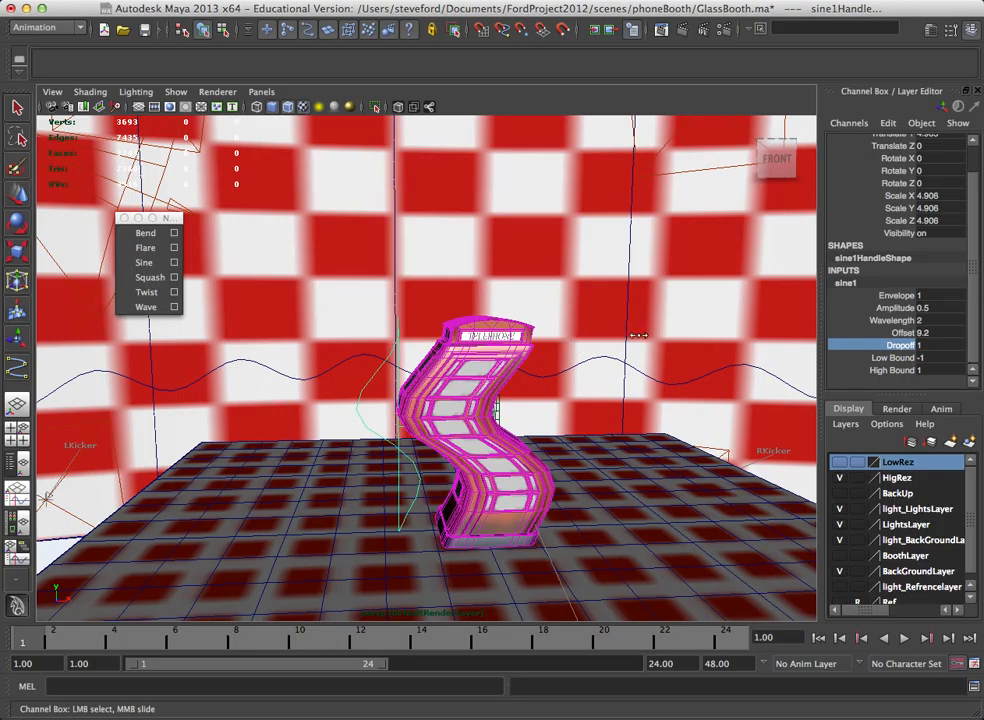
middle_click_drag(637, 335, 459, 378)
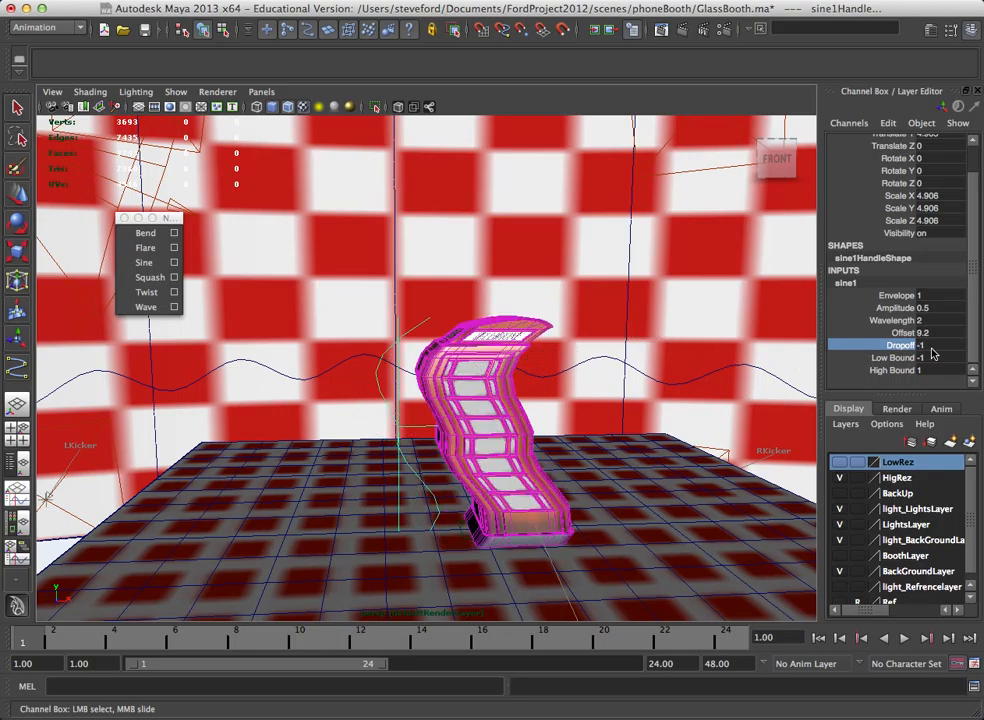
left_click(932, 348)
type("0")
key("Return")
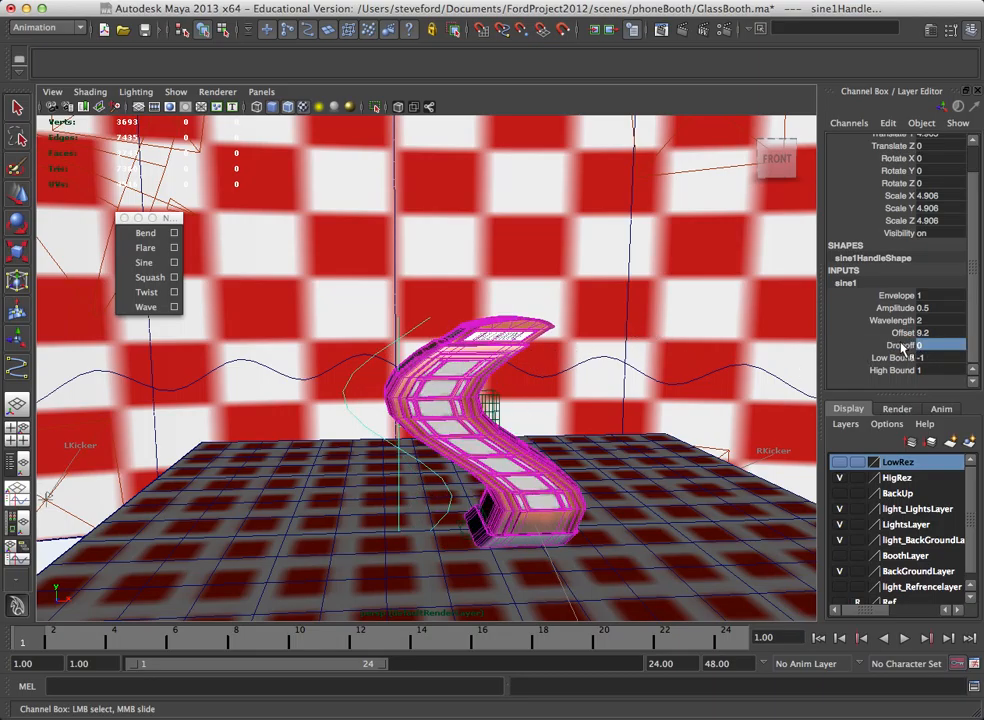
Set the sine's Low Bound to -10 and its High Bound to 10
left_click(893, 321)
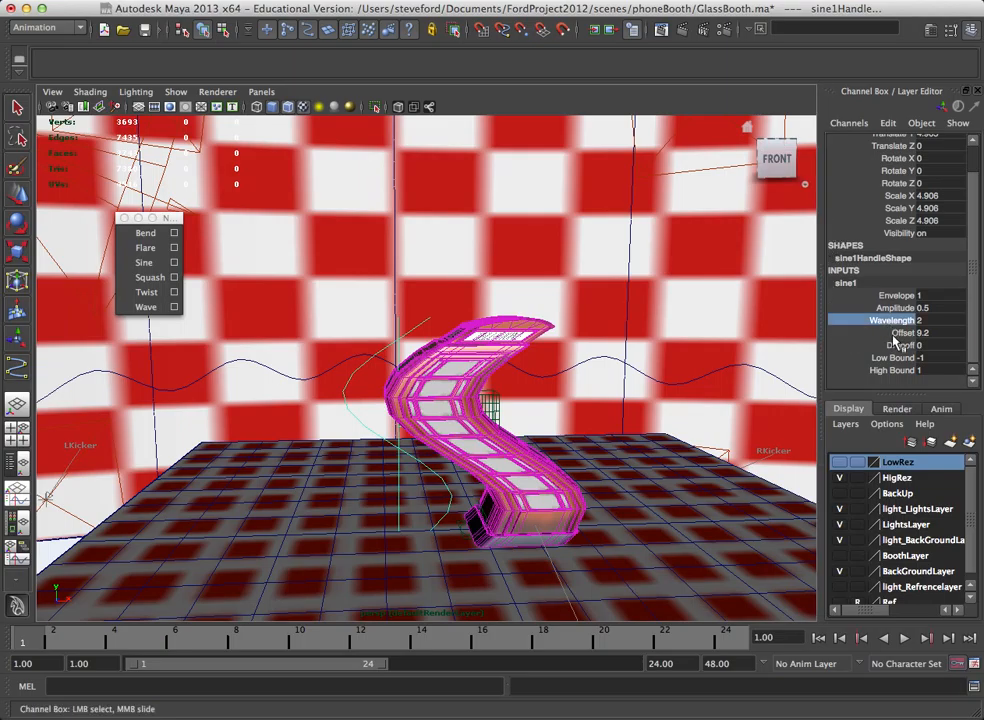
left_click(893, 346)
left_click(893, 358)
middle_click_drag(568, 338, 552, 356)
left_click(893, 371)
middle_click_drag(470, 375, 580, 370)
Lower the sine handle to about Y 3.1, then try rotating it about 39.6 degrees around Y and undo that rotation
left_click_drag(520, 370, 538, 367, "alt")
key("w")
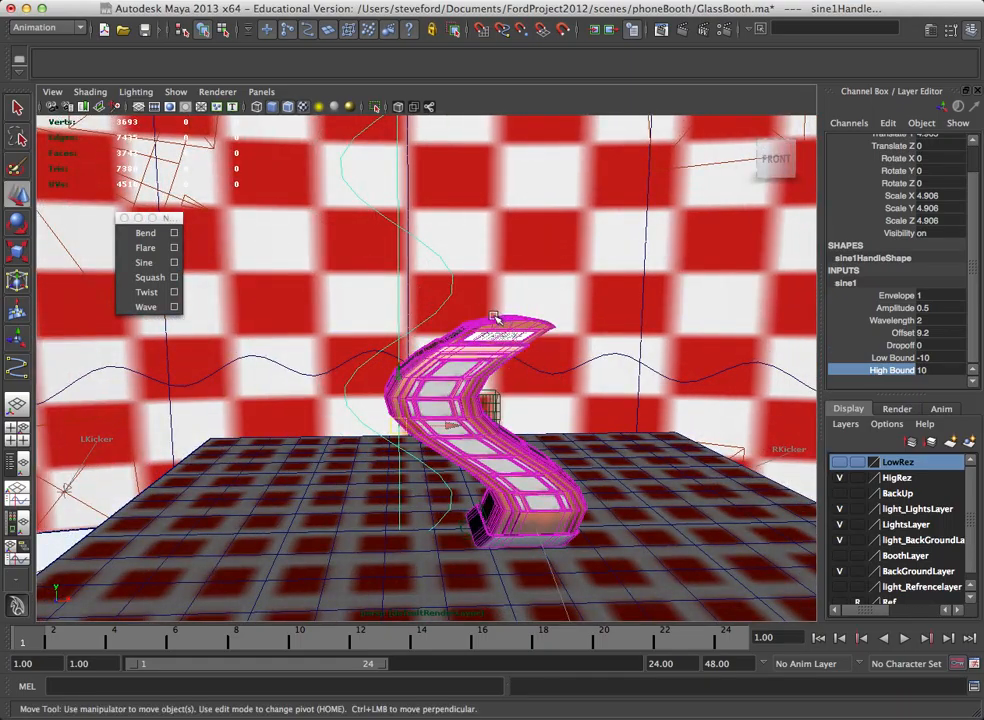
left_click_drag(398, 371, 419, 408)
key("e")
left_click_drag(443, 484, 475, 441)
key("ctrl+z")
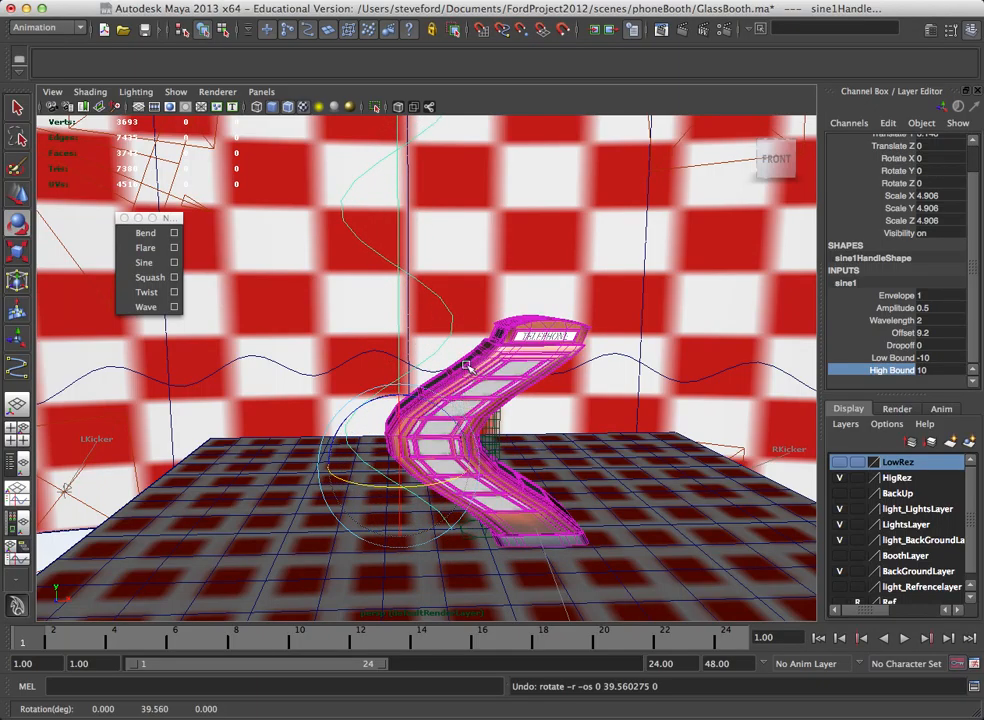
Remove the sine deformer from the phone booth and apply a Squash deformer to it
left_click(430, 304)
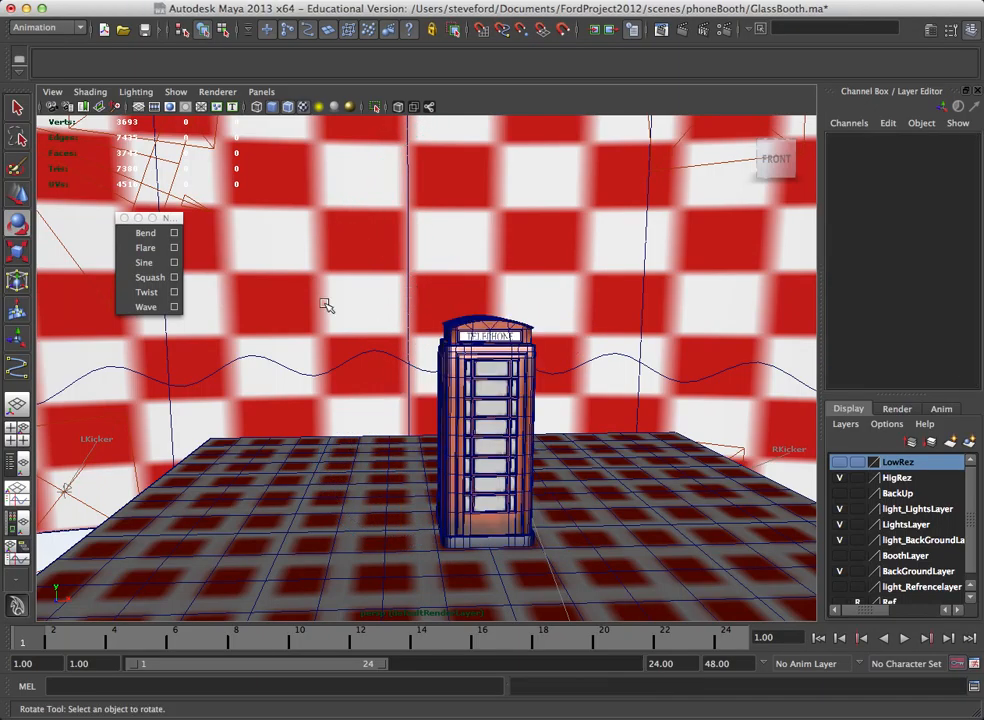
left_click(453, 353)
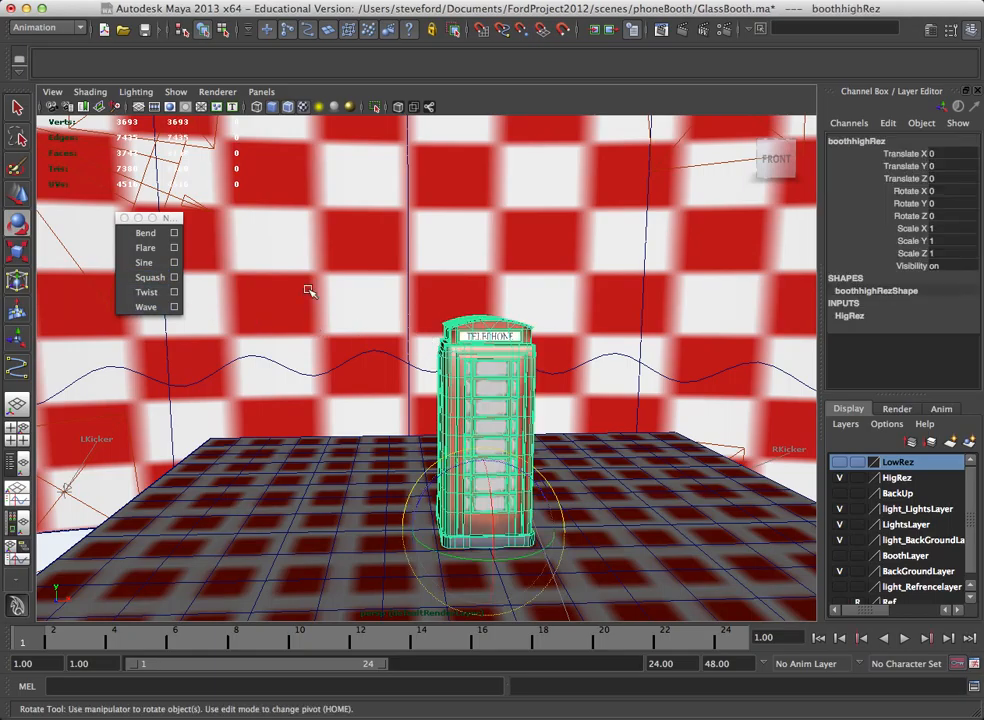
left_click(150, 277)
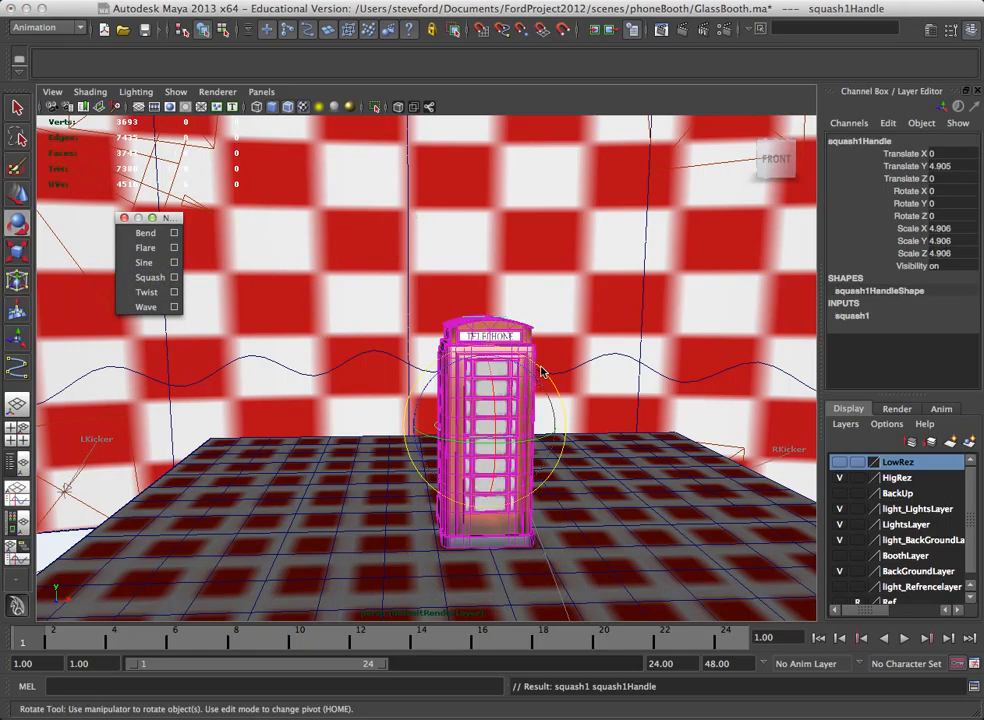
Set the squash's Factor to -0.1 and its Expand to 1.6
left_click_drag(535, 381, 556, 440, "alt")
left_click(852, 316)
left_click(902, 295)
mouse_move(537, 330)
middle_mouse_down()
mouse_move(522, 345)
mouse_move(533, 339)
middle_mouse_up()
left_click(900, 308)
mouse_move(700, 345)
middle_mouse_down()
mouse_move(635, 347)
mouse_move(697, 325)
middle_mouse_up()
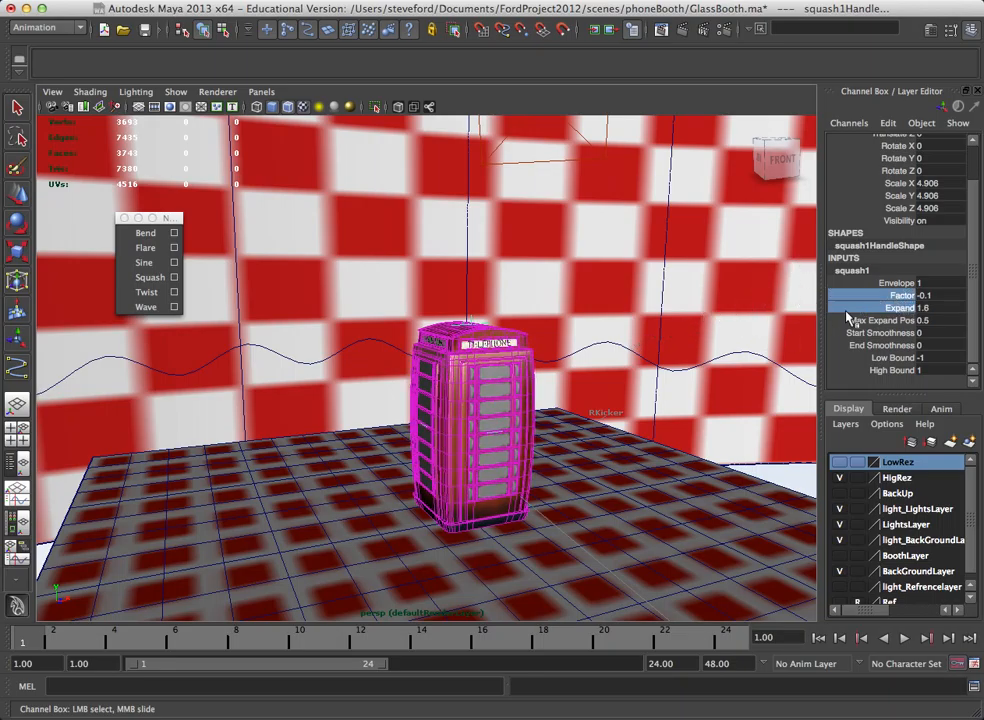
Move the squash handle straight down to the base of the booth
left_click(878, 321)
left_click(880, 358)
key("w")
left_click_drag(475, 375, 478, 467)
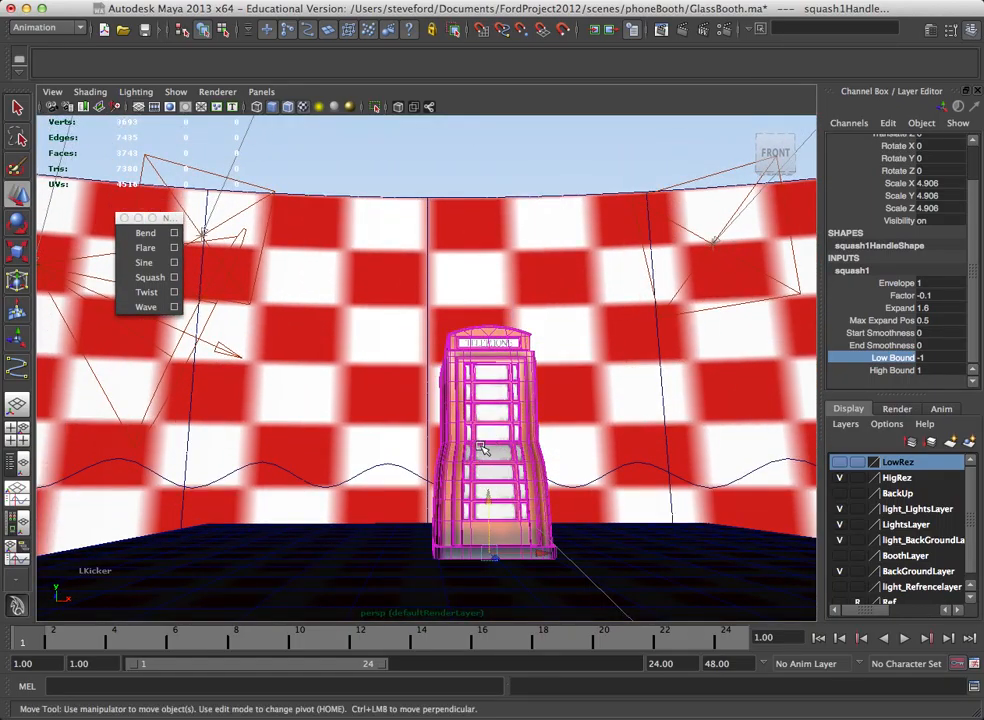
Set the squash's High Bound to 2 and its Low Bound to -2
left_click(888, 371)
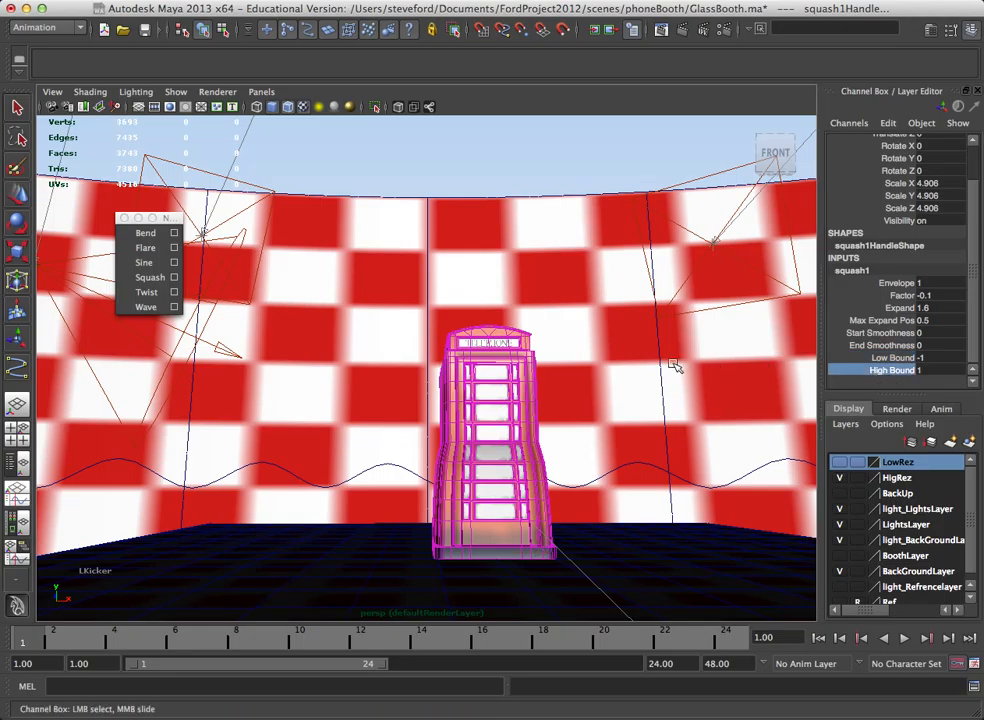
middle_click_drag(572, 385, 581, 377)
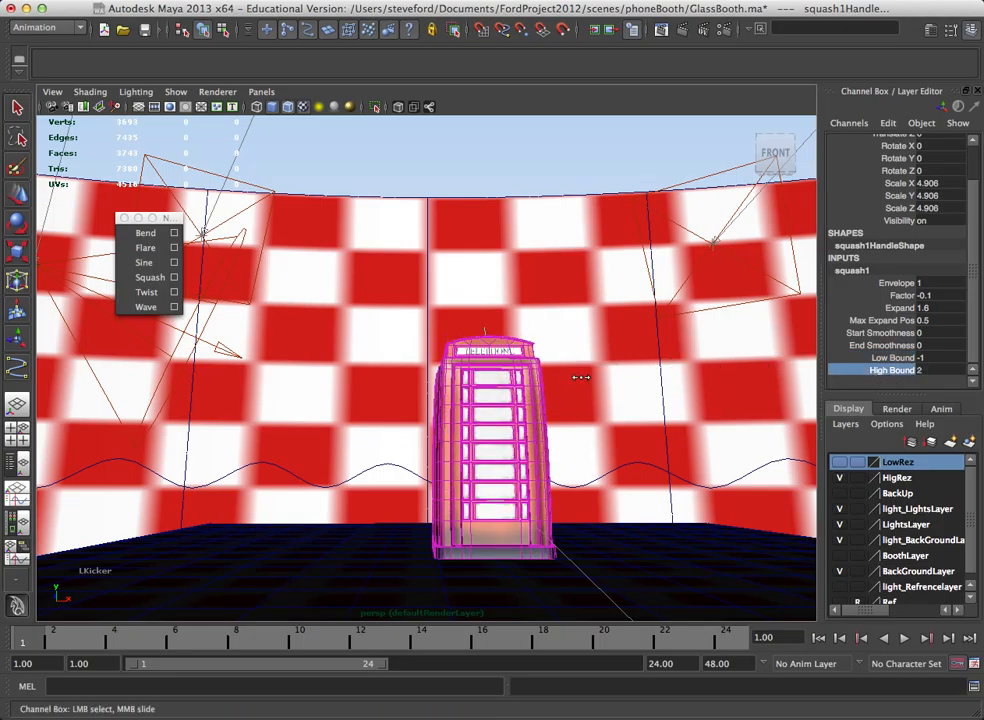
left_click(900, 357)
left_click(922, 357)
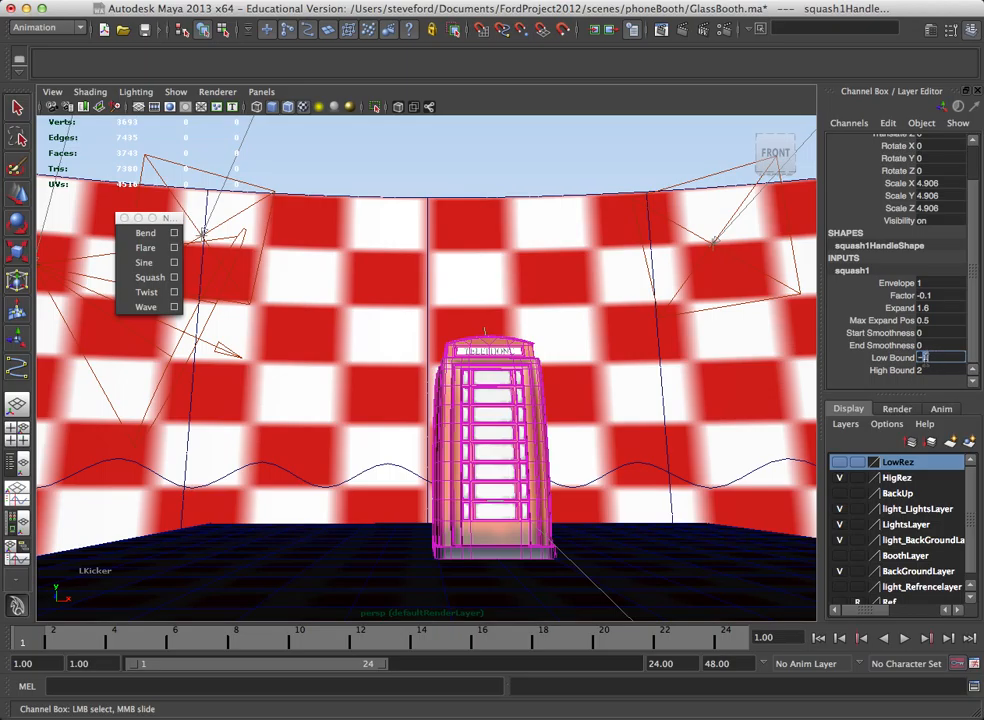
left_click(895, 370)
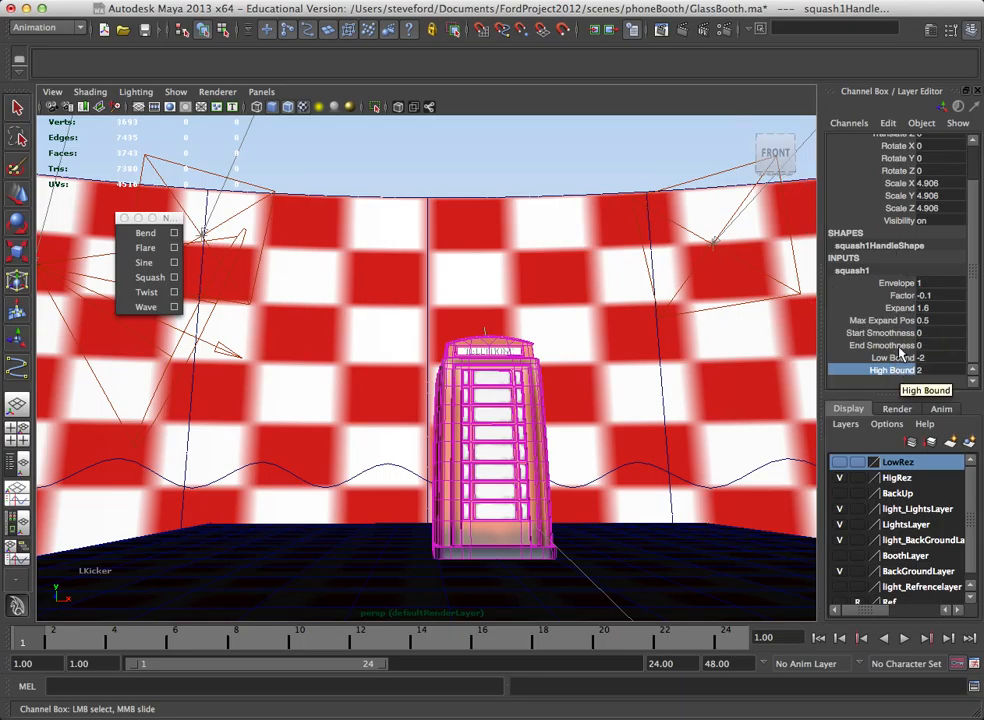
Lower the squash's Factor to -0.5 to flatten the booth into a wide dome
left_click(887, 334)
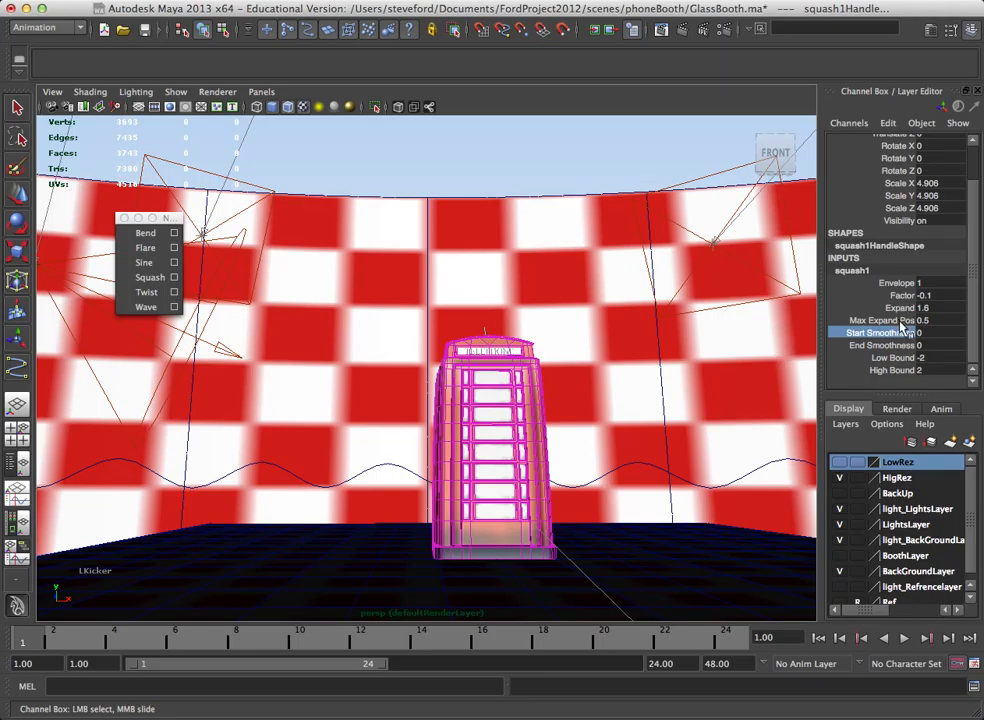
left_click(900, 296)
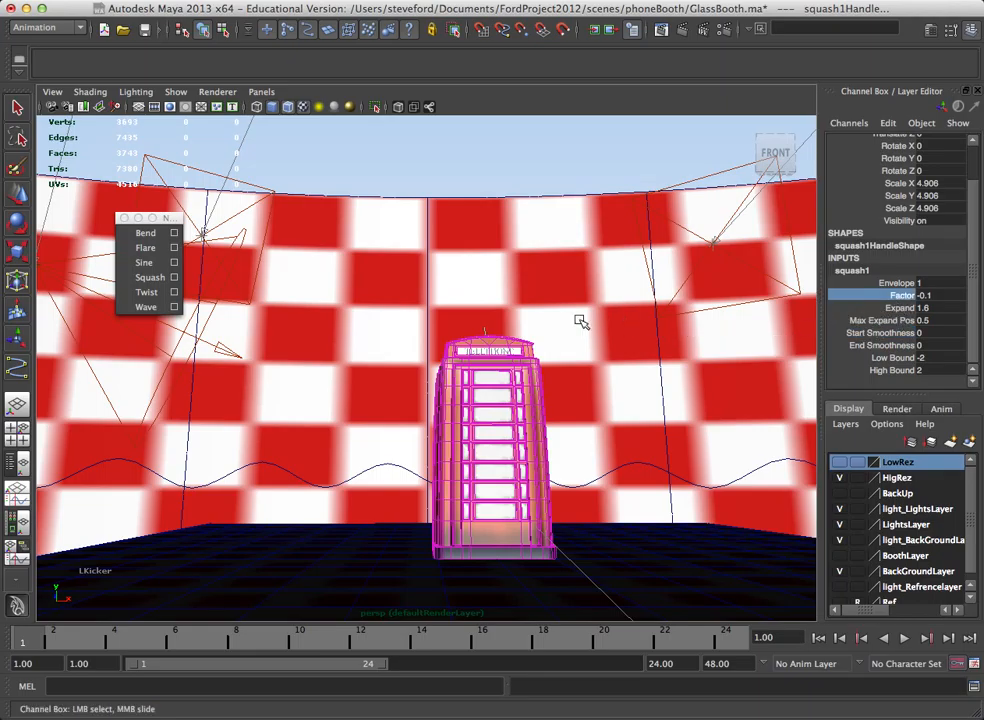
middle_click_drag(582, 323, 525, 392)
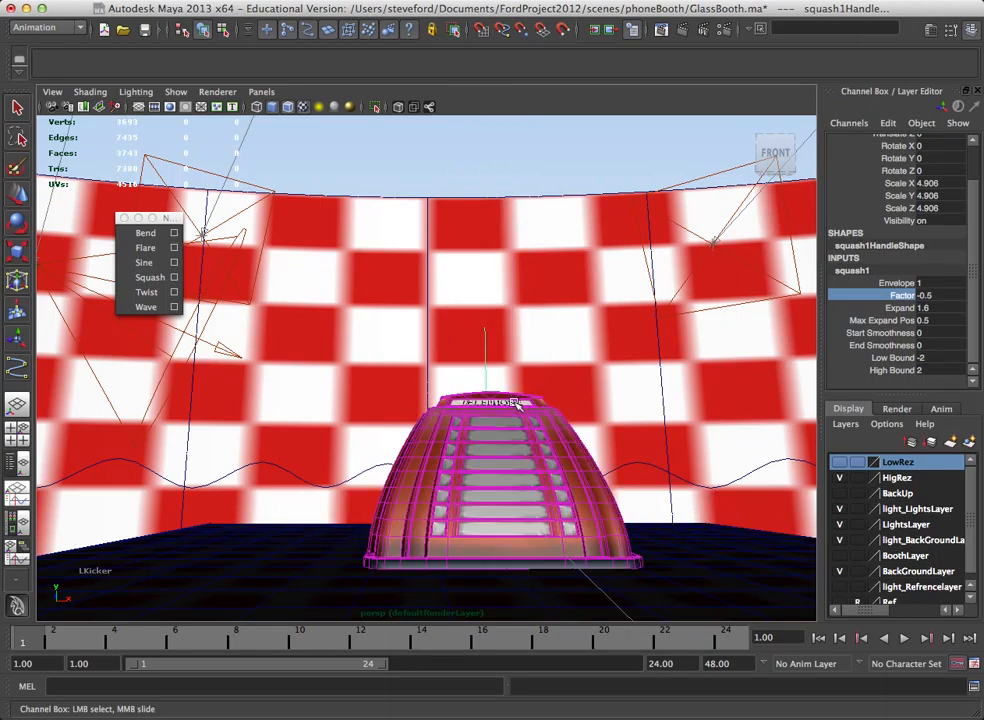
left_click_drag(492, 421, 530, 432, "alt")
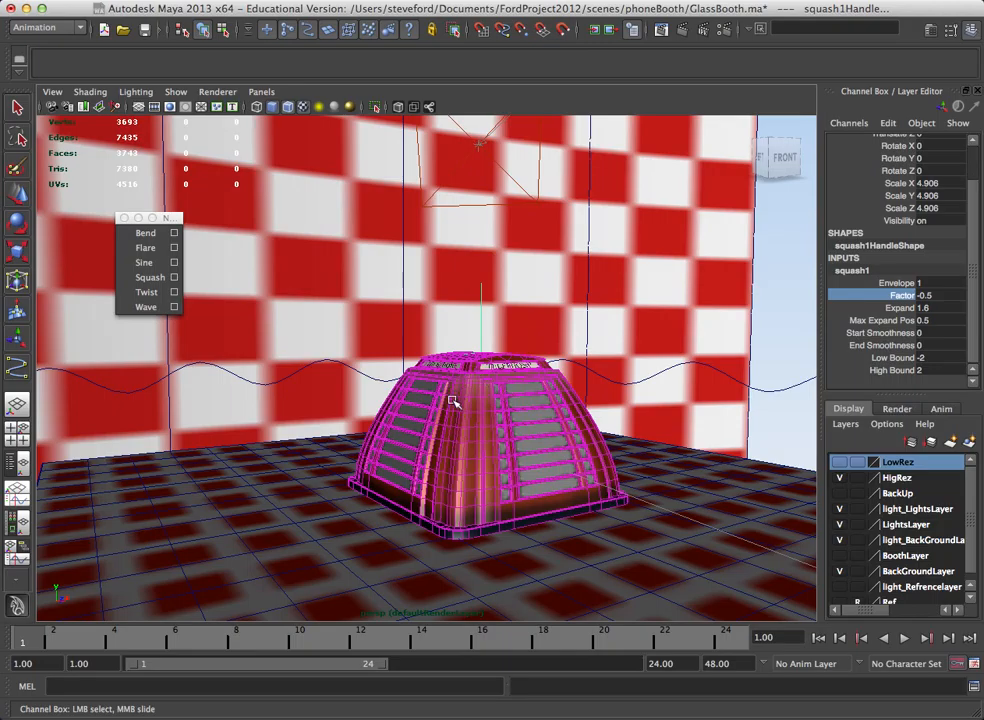
Remove the squash deformer from the phone booth and apply a Twist deformer to it
left_click(452, 401)
key("w")
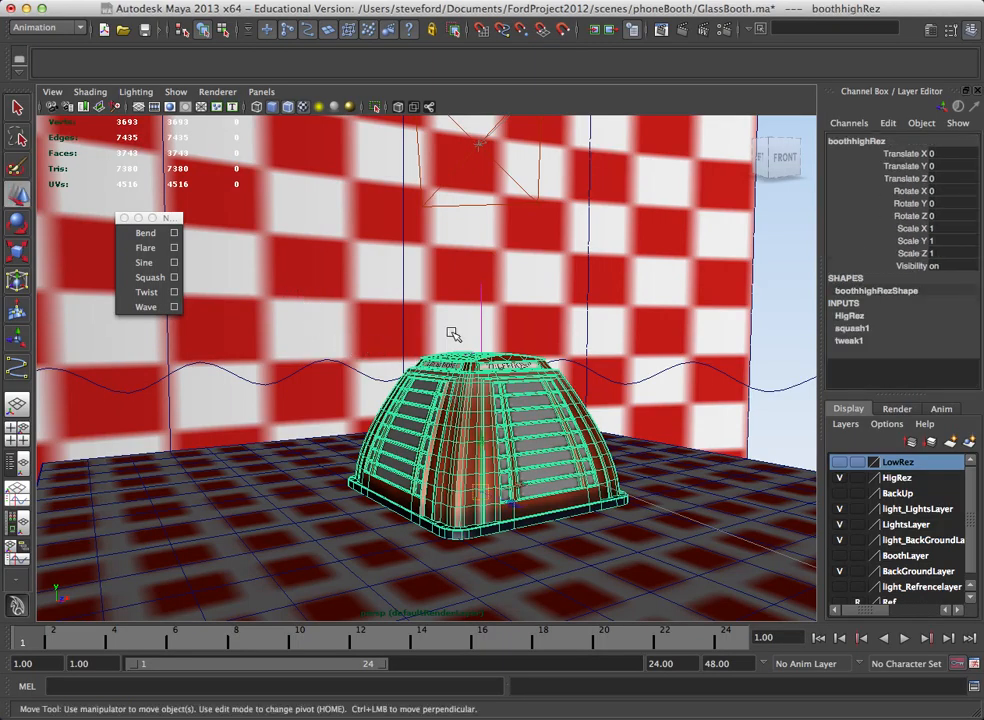
left_click(462, 360)
left_click(336, 292)
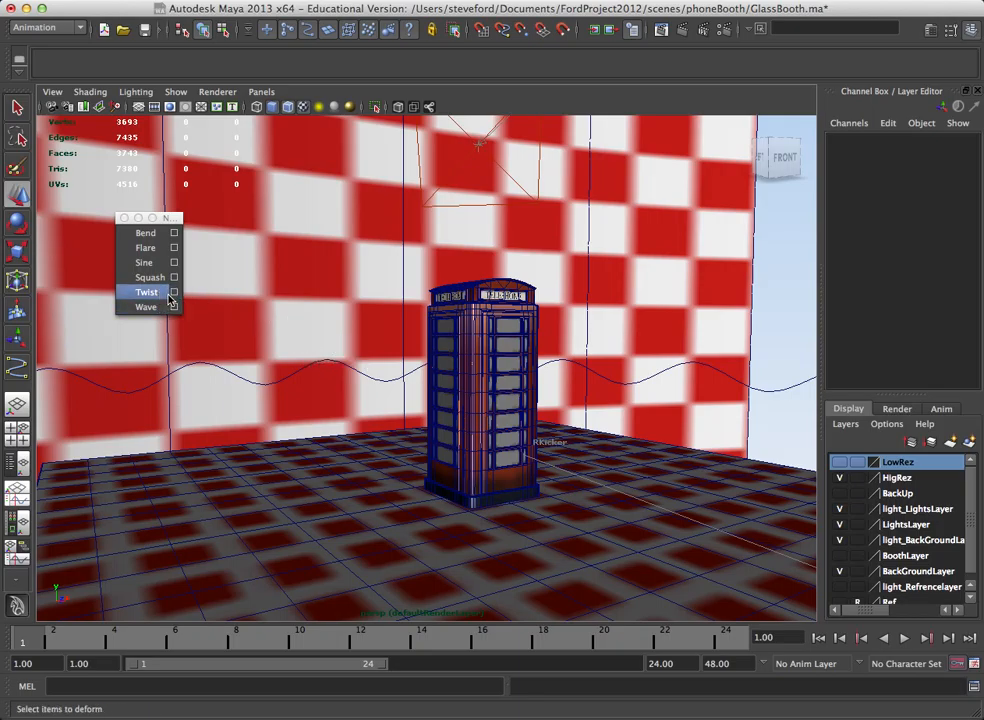
left_click(485, 400)
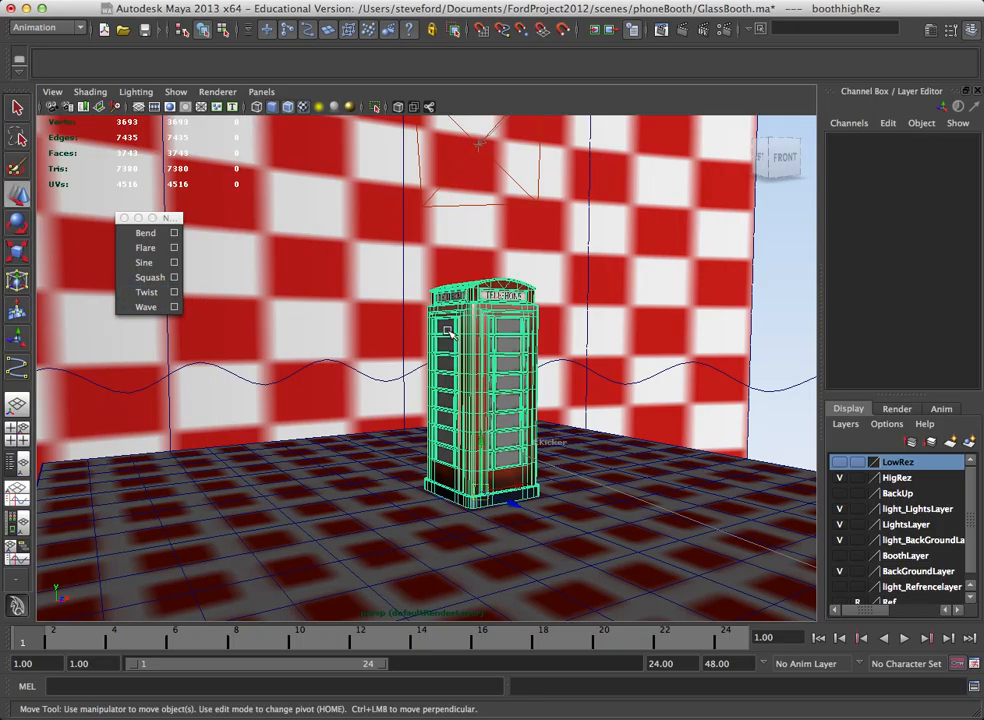
left_click(147, 292)
Set the twist's End Angle to about 149 and its Start Angle to about 5.7
left_click(856, 317)
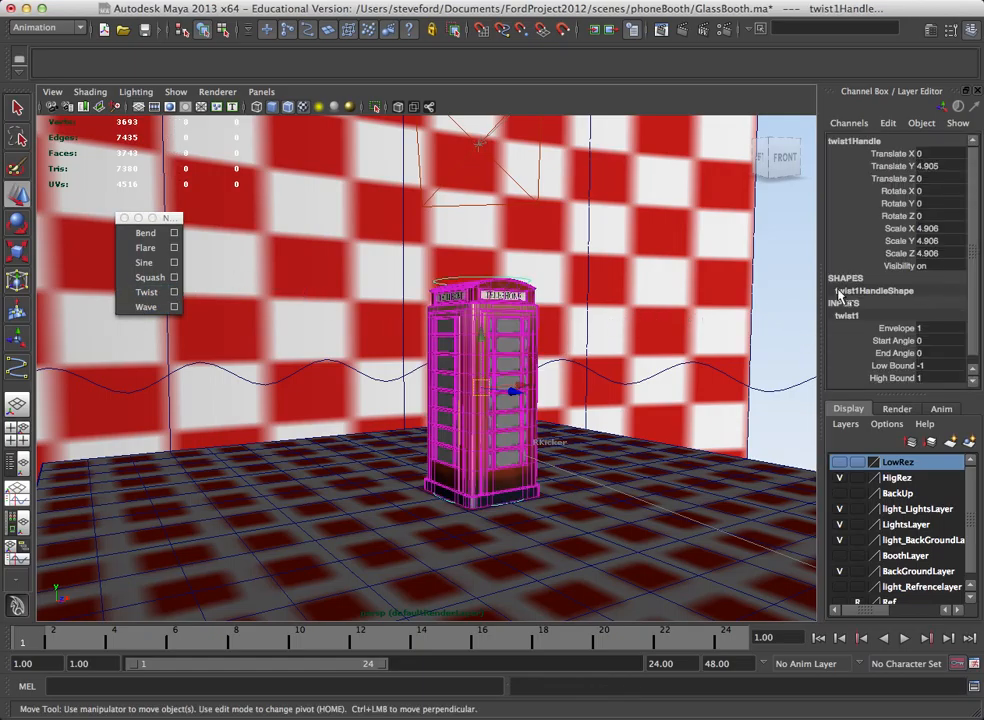
left_click(889, 354)
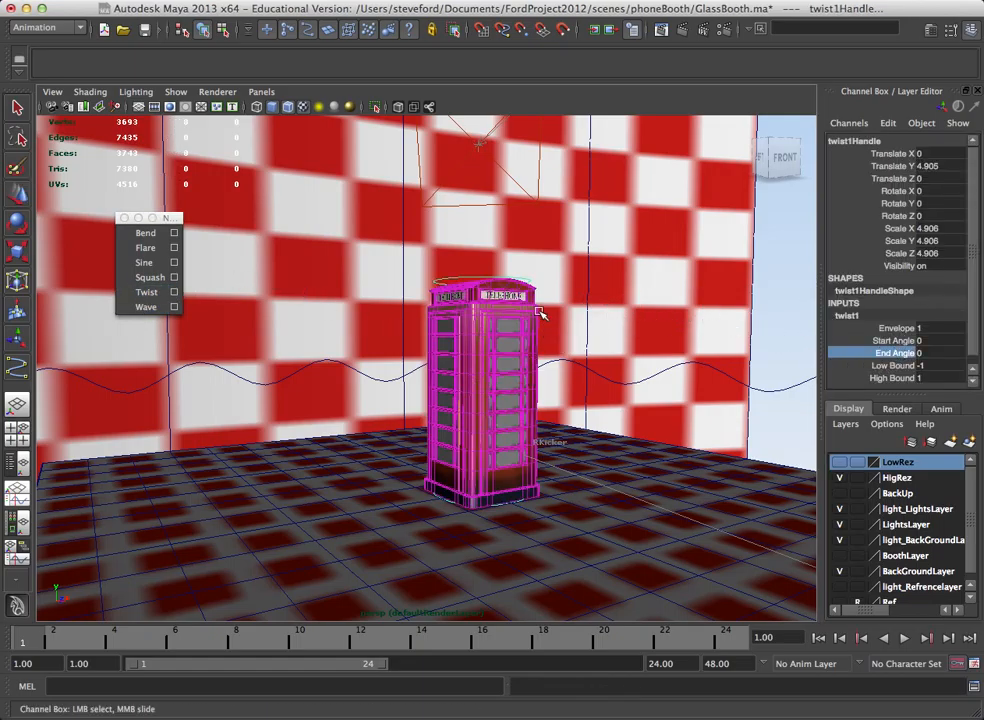
middle_click_drag(540, 314, 667, 314)
left_click(884, 341)
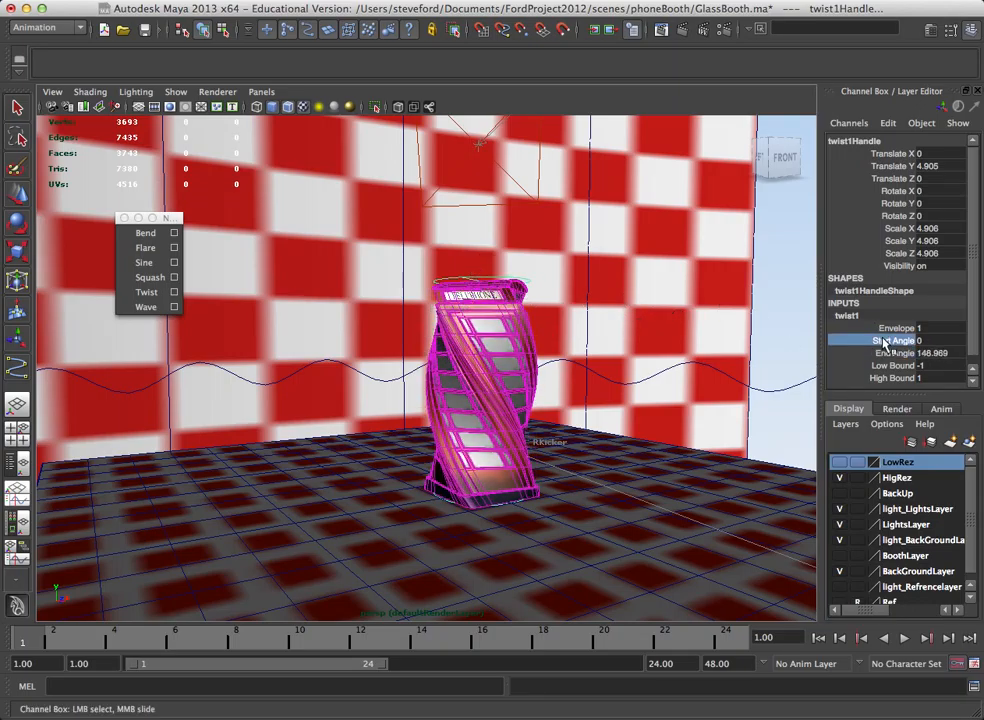
middle_click_drag(497, 393, 505, 393)
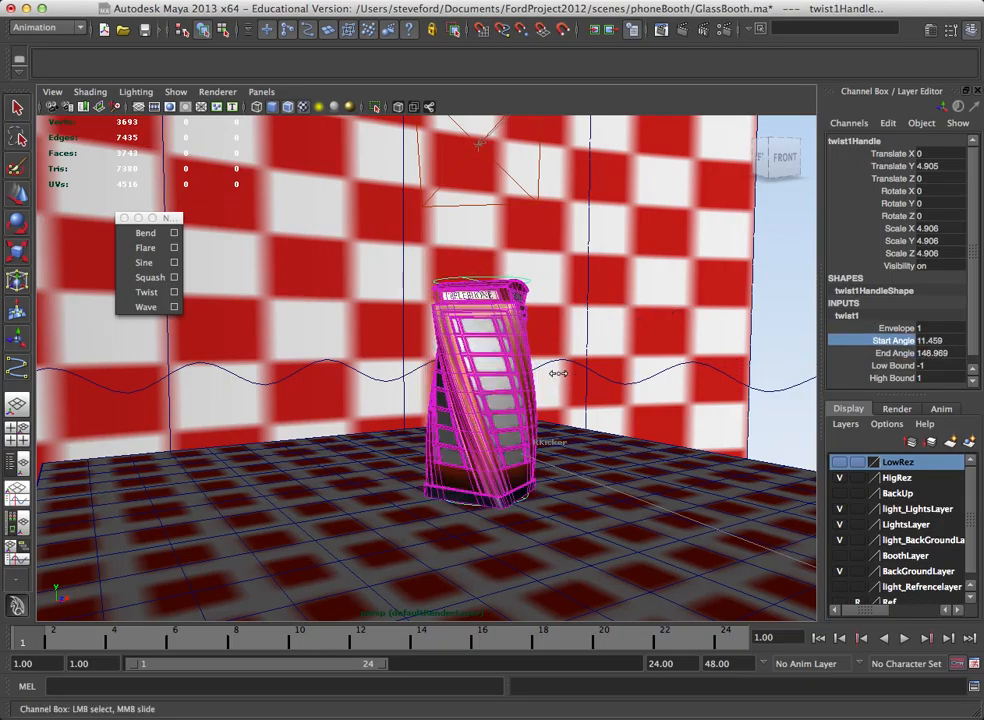
middle_click_drag(731, 319, 505, 367)
Try rotating the twist handle to about -12.5 in X and 390.4 in Z, and reset its rotations to 0
left_click(892, 203)
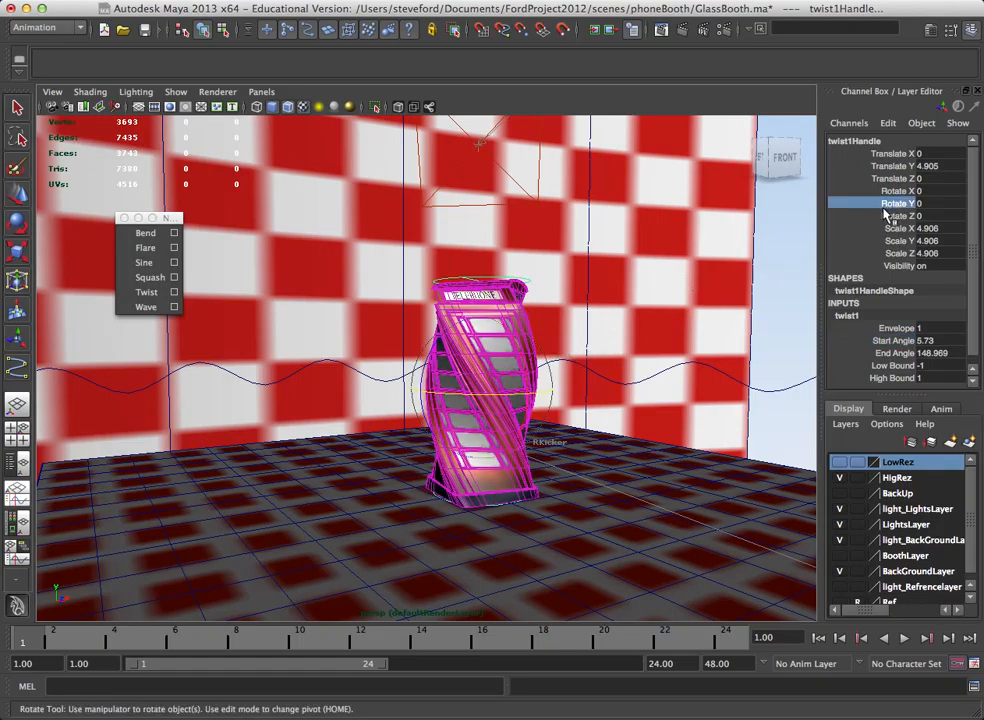
left_click(884, 191)
left_click_drag(436, 337, 568, 456)
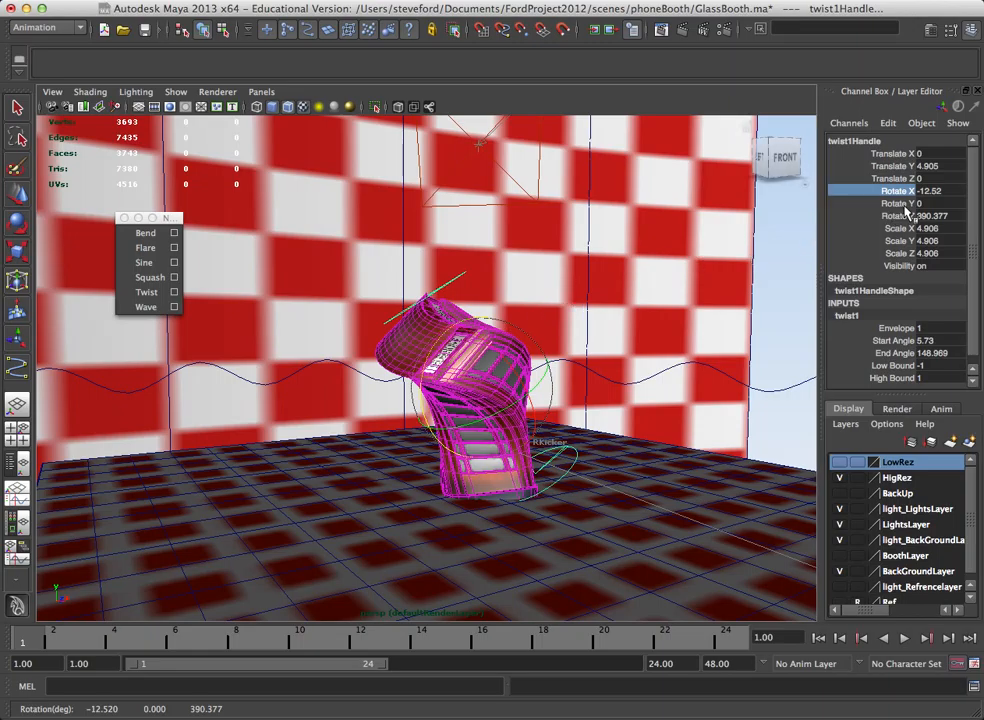
mouse_move(937, 203)
left_mouse_down()
mouse_move(945, 213)
mouse_move(941, 191)
mouse_move(931, 215)
left_mouse_up()
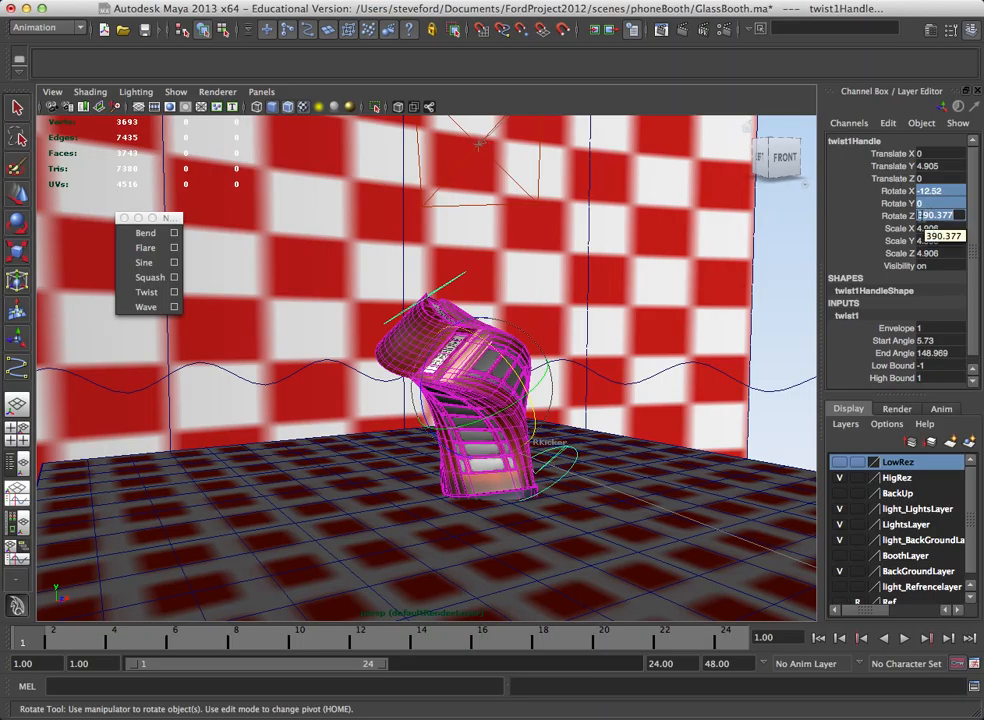
type("0")
key("Return")
left_click(892, 365)
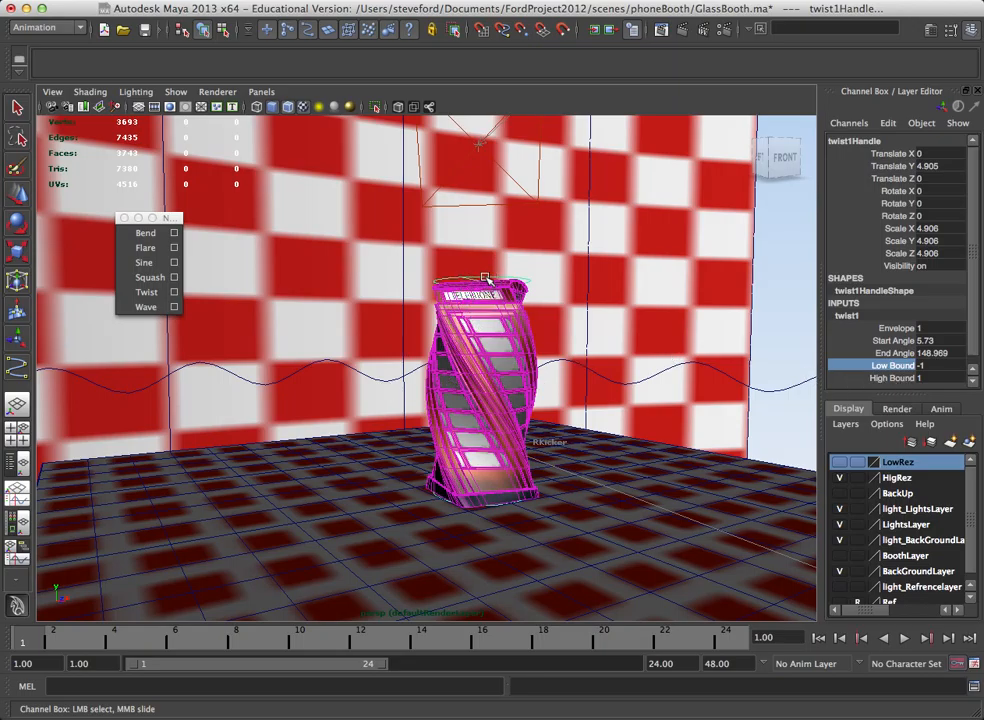
left_click_drag(895, 178, 895, 228)
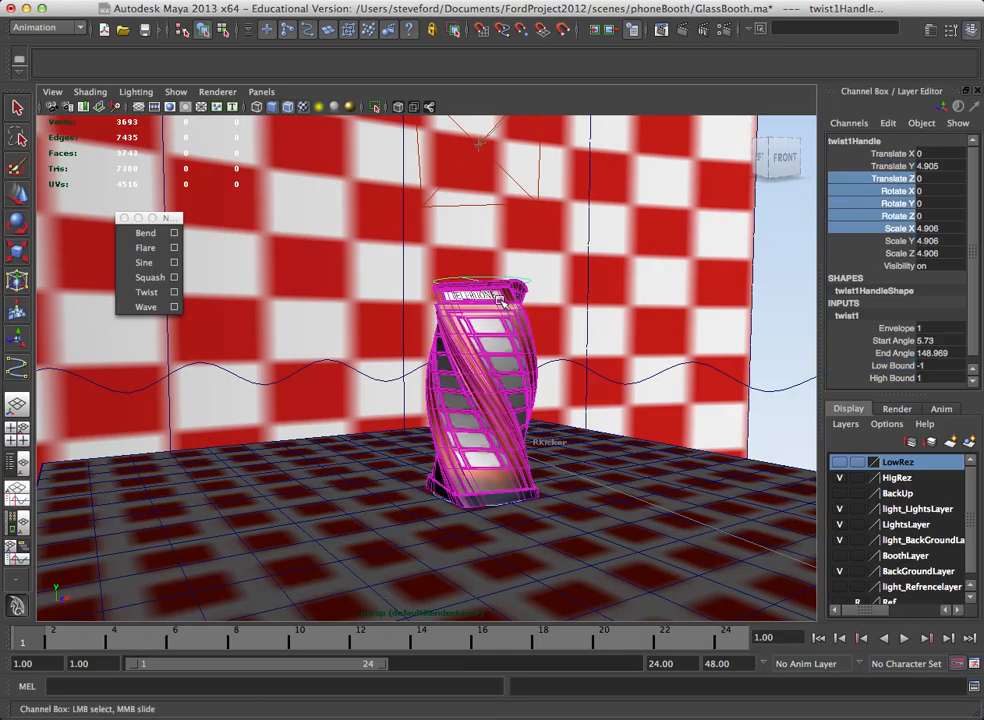
Delete the phone booth's construction history to bake the twist into the mesh
left_click(500, 340)
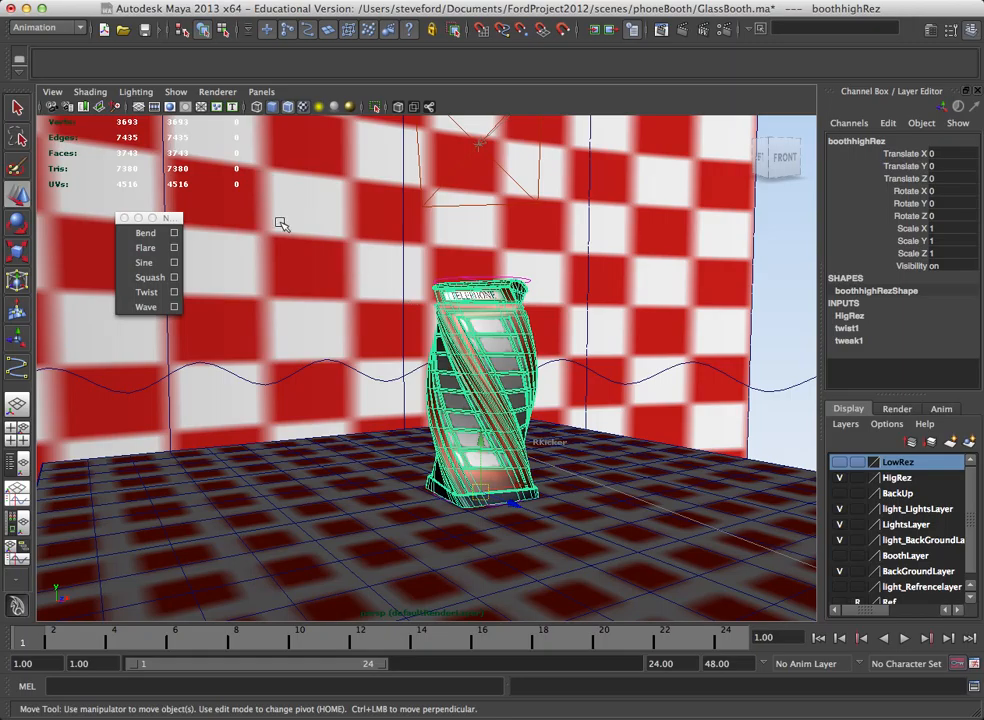
key("space")
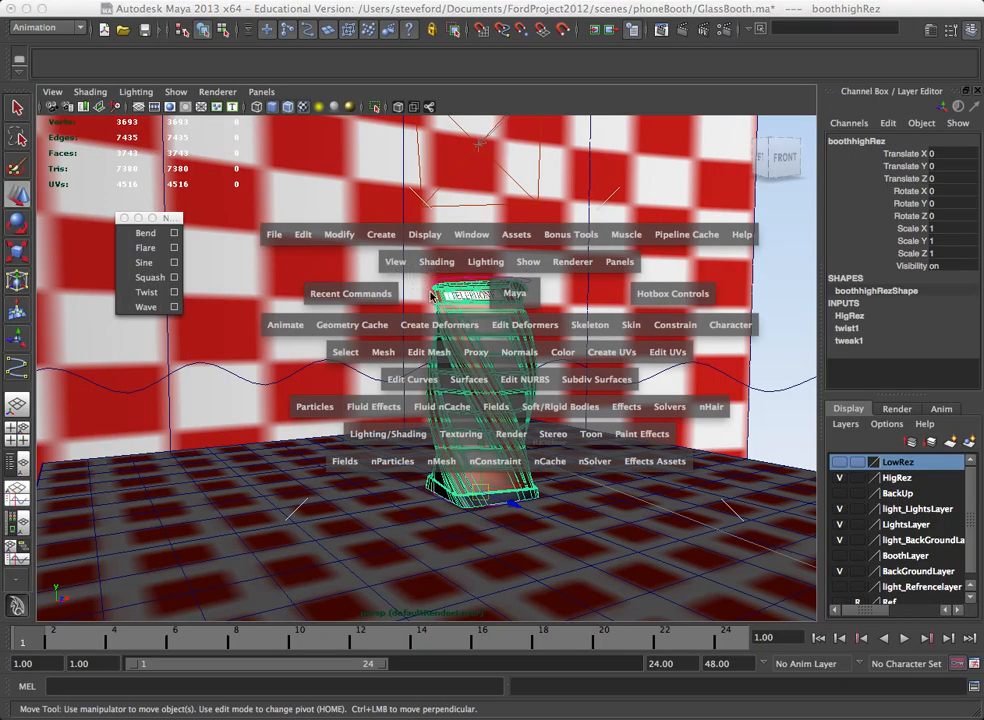
left_click(337, 236)
left_click(302, 234)
mouse_move(380, 400)
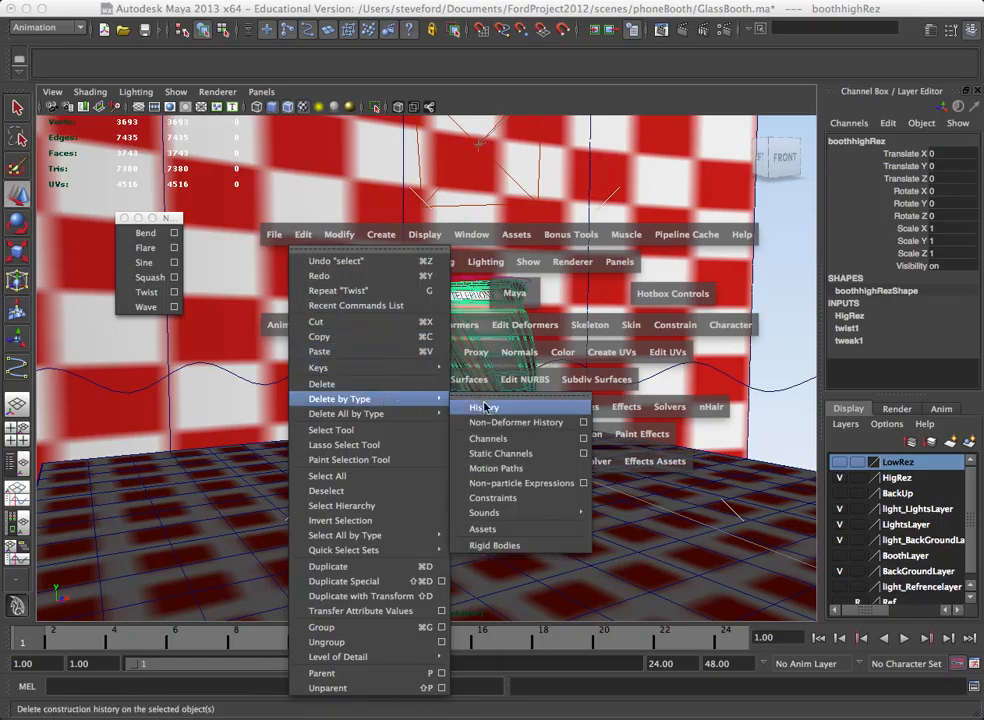
left_click(482, 406)
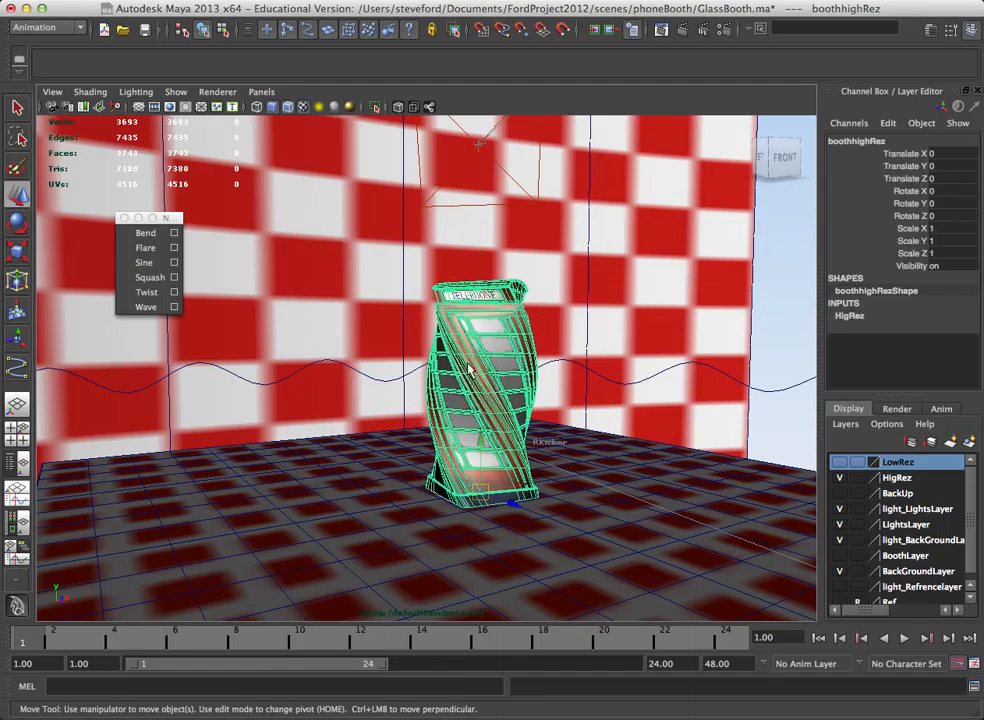
Examine the twisted phone booth from several angles and distances
left_click_drag(469, 370, 360, 262, "alt")
left_click_drag(416, 311, 551, 428, "alt")
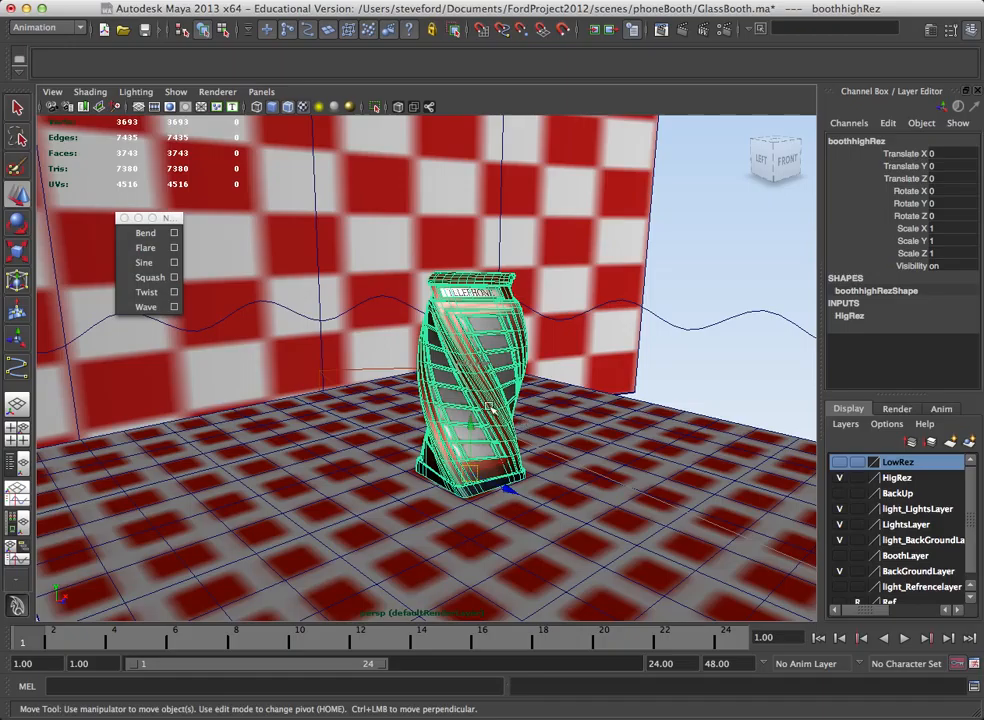
left_click_drag(452, 385, 402, 384, "alt")
right_click_drag(402, 384, 601, 399, "alt")
left_click_drag(601, 399, 418, 348, "alt")
right_click_drag(418, 348, 308, 328, "alt")
left_click_drag(308, 328, 612, 350, "alt")
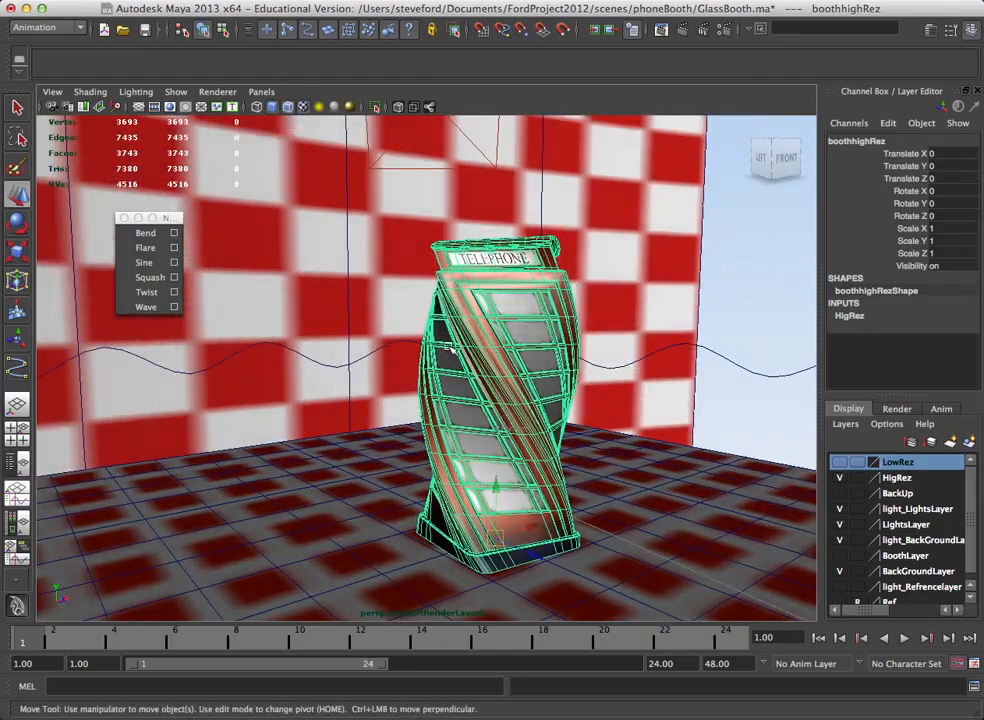
left_click_drag(451, 347, 448, 301, "alt")
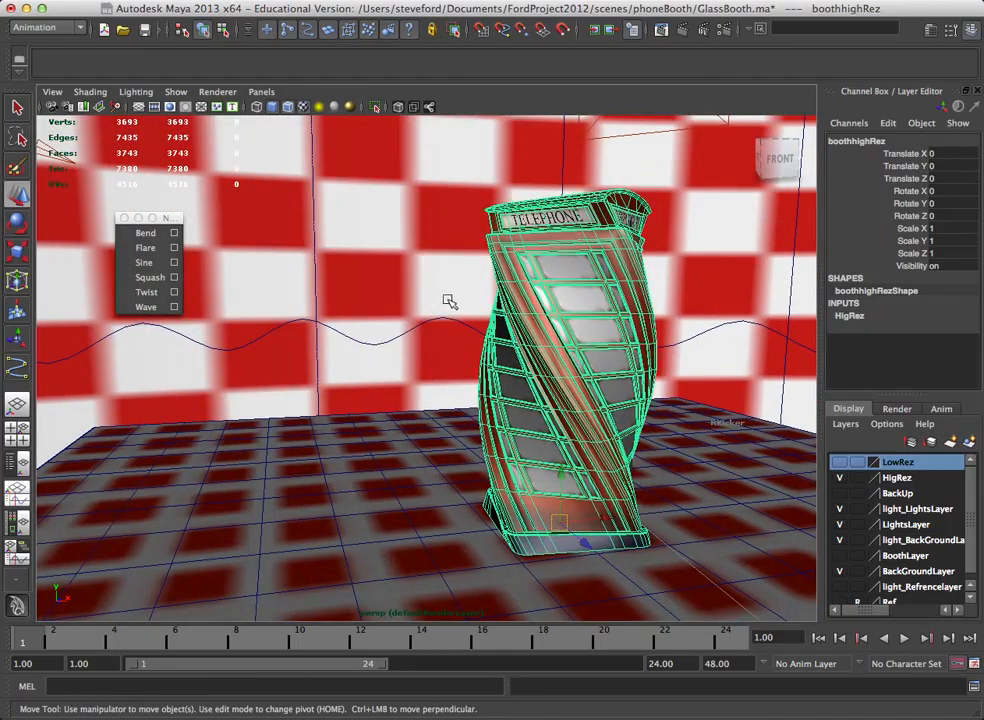
Undo the history deletion and the twist deformer so the phone booth is straight again
key("z")
key("z")
key("z")
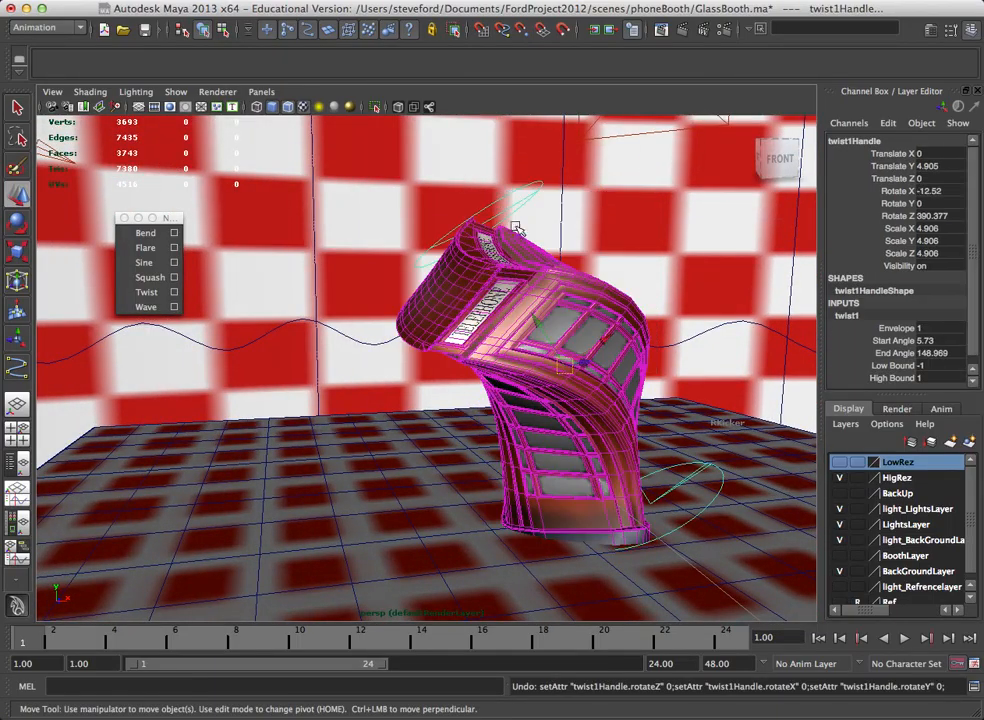
key("z")
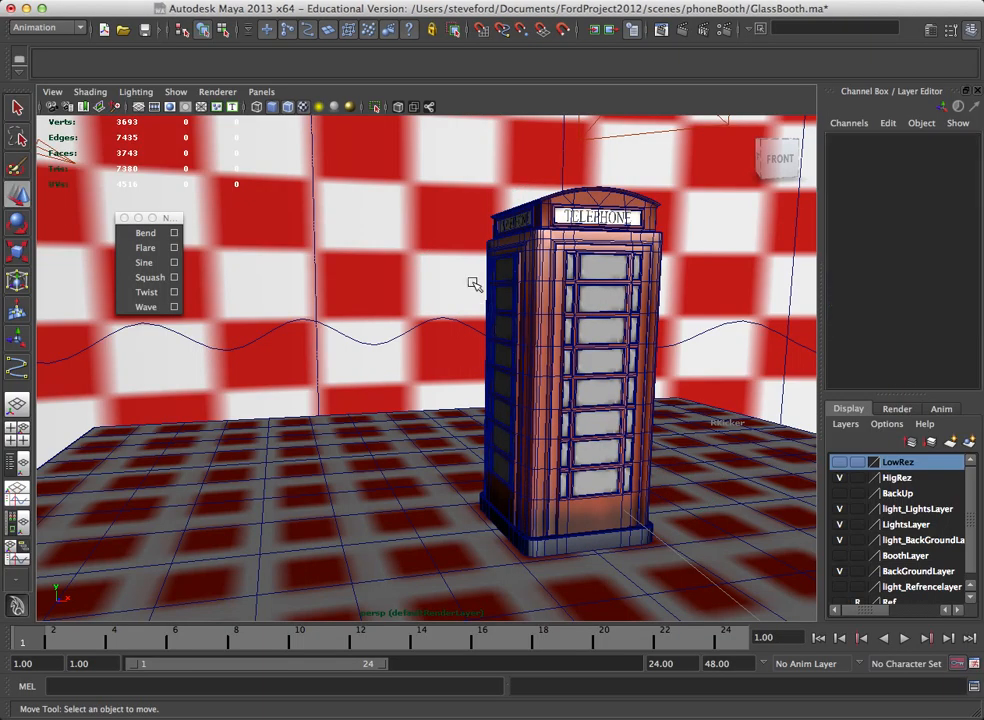
left_click(509, 307)
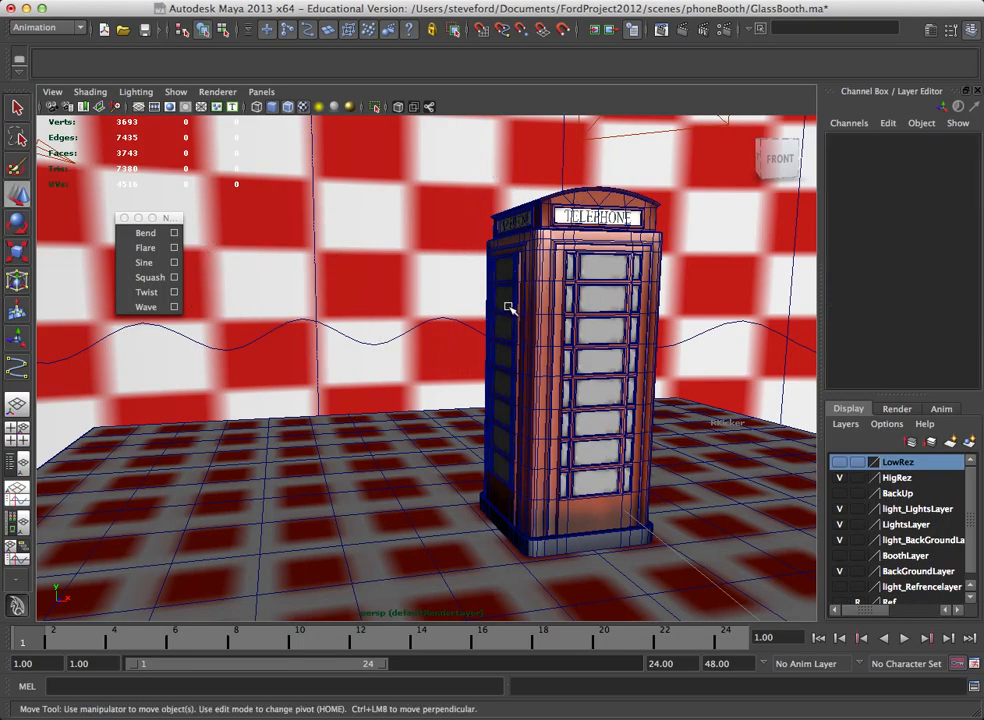
Select the checkered floor plane and apply a Wave deformer to it
left_click(417, 477)
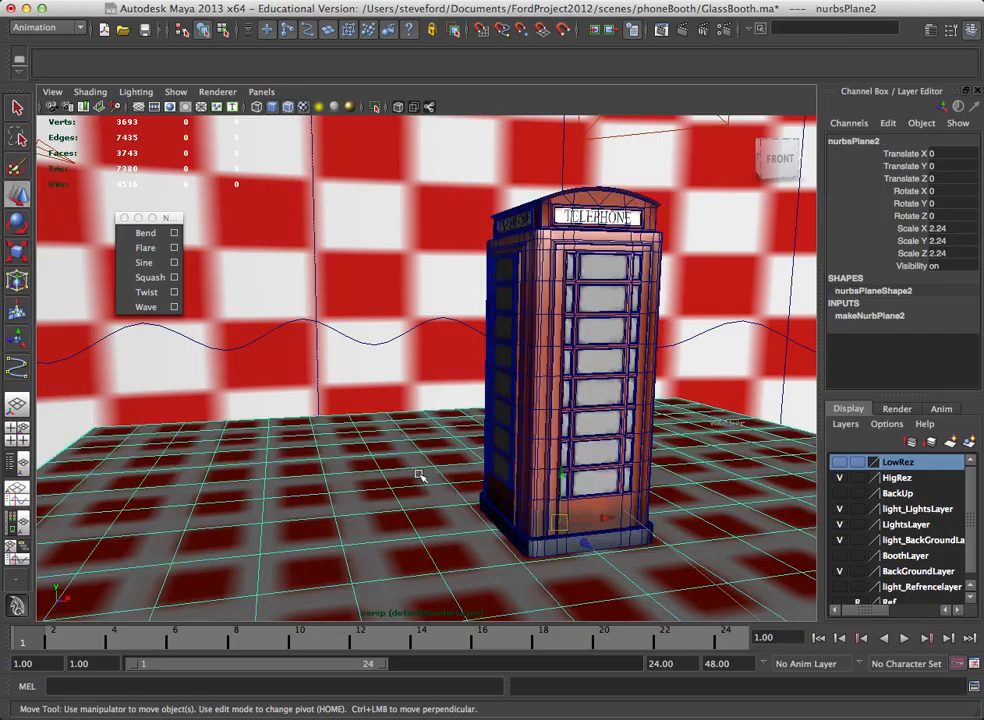
key("f")
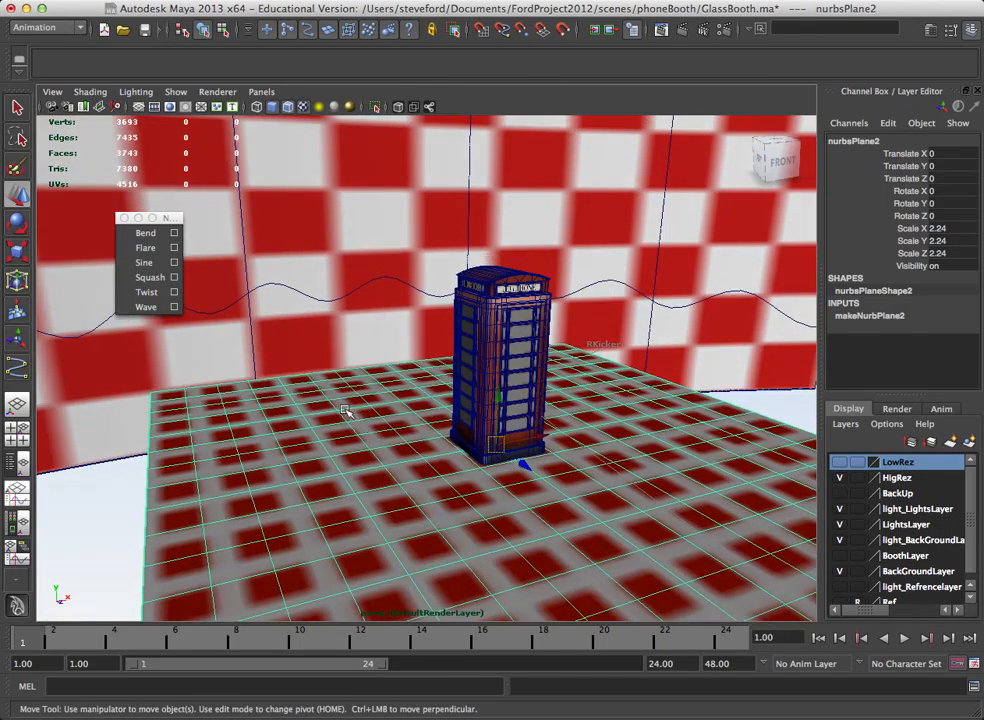
left_click(145, 306)
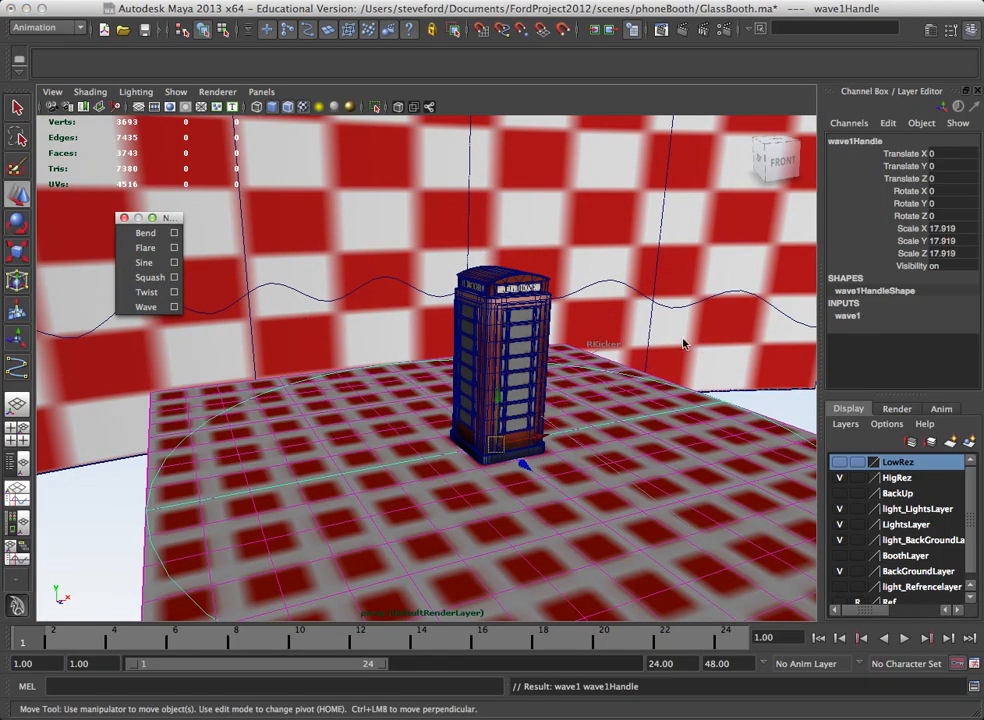
Set the floor wave's Amplitude to 0.1 and its Wavelength to about 5.4
left_click(867, 316)
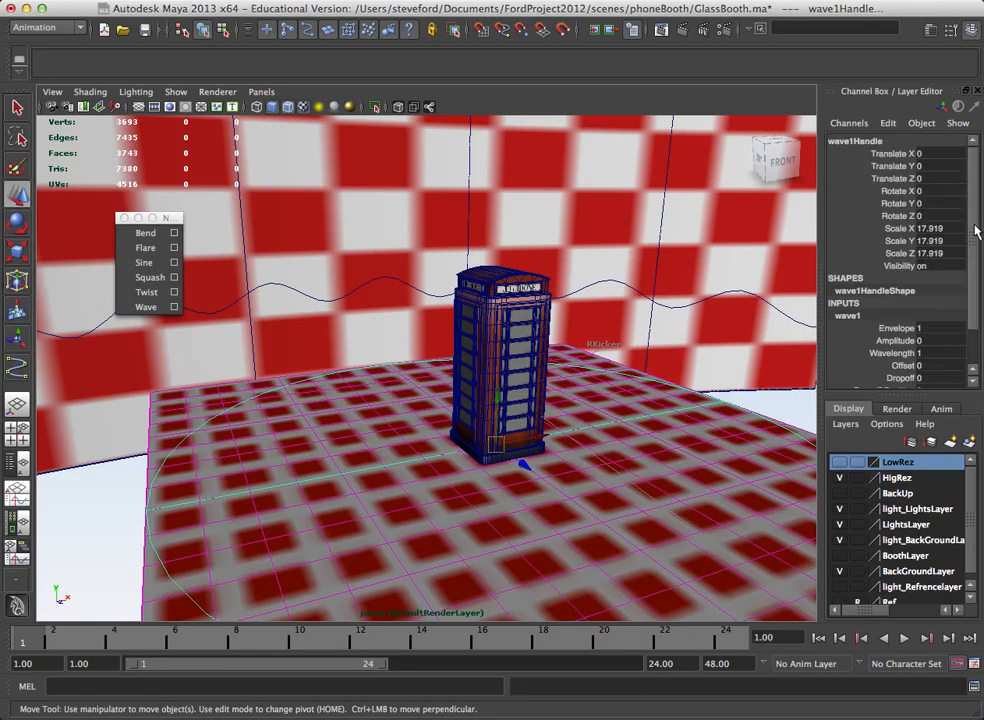
scroll(975, 232, "down", 3)
left_click(897, 295)
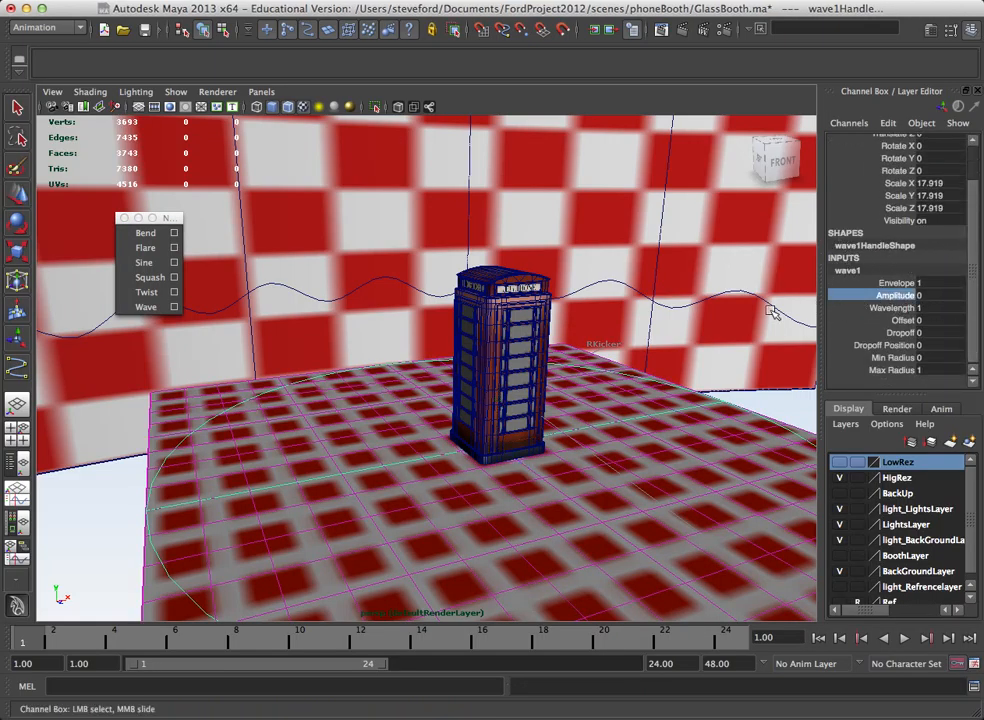
middle_click_drag(640, 339, 655, 308)
left_click(872, 308)
Set the floor wave's Offset to 1.9 and its Wavelength to 0.5
left_click(900, 320)
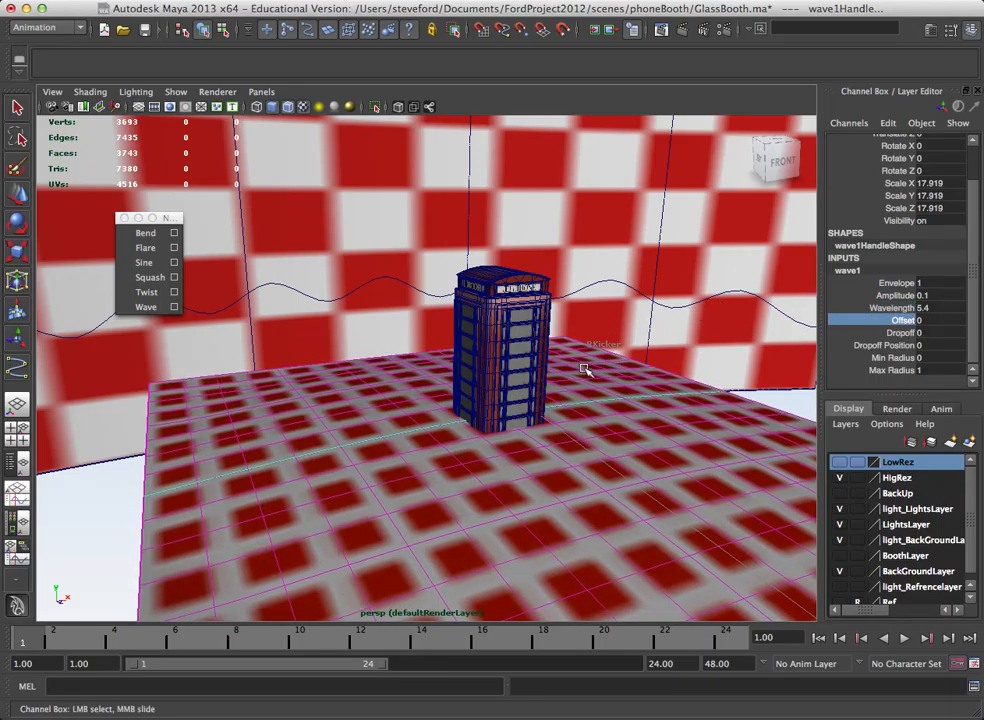
mouse_move(636, 352)
middle_mouse_down()
mouse_move(716, 334)
mouse_move(636, 349)
middle_mouse_up()
left_click(900, 308)
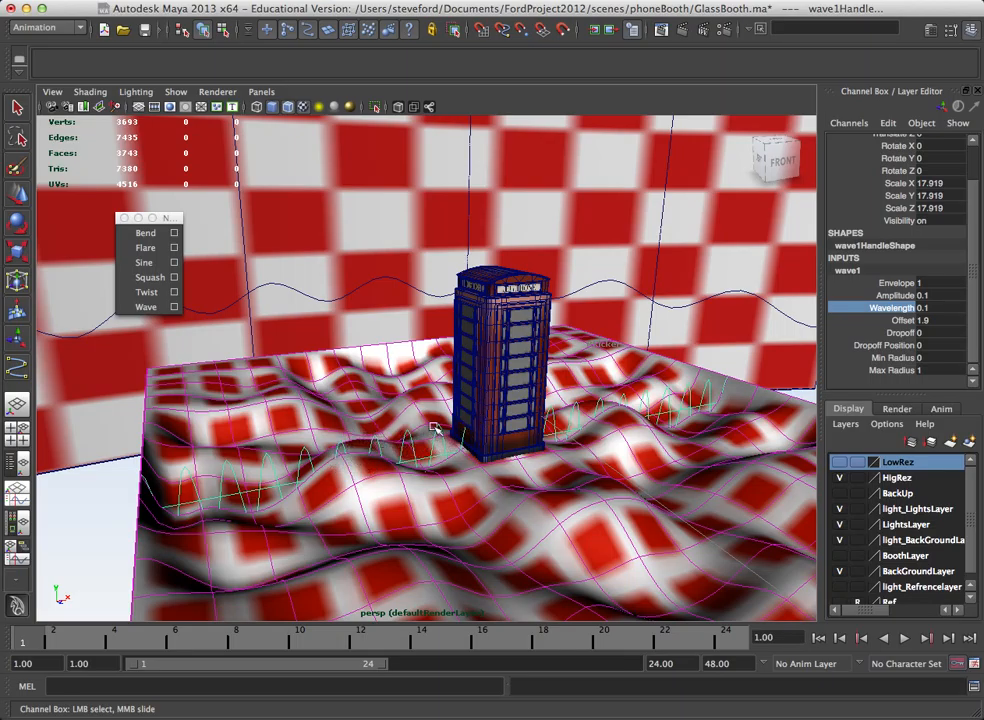
middle_click_drag(642, 370, 646, 369)
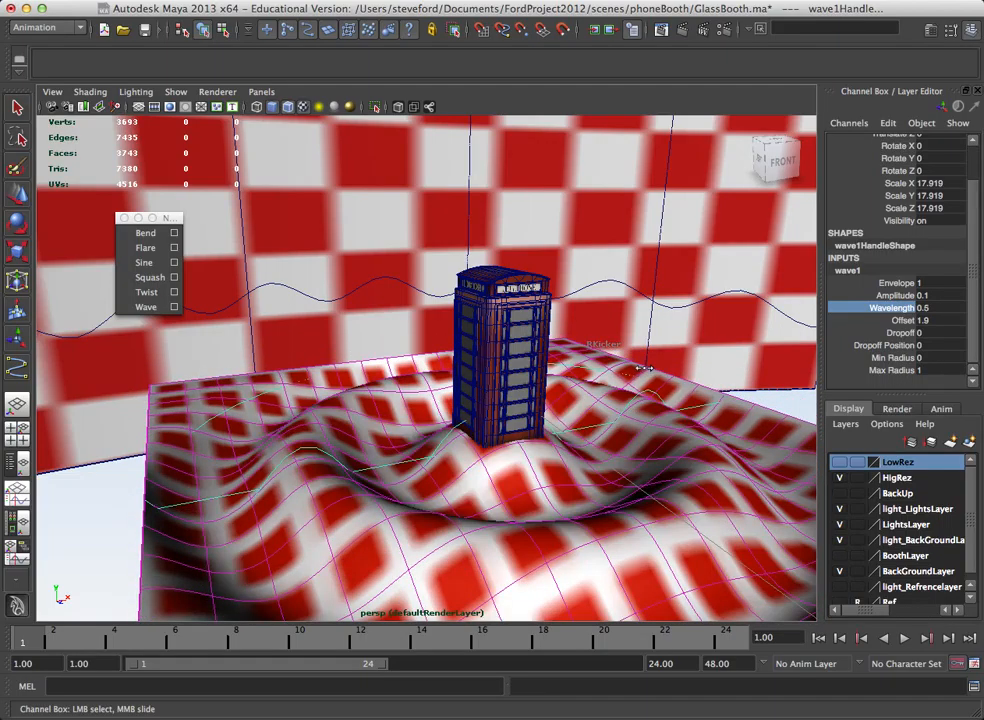
Try an Offset of -3.1 on the floor wave, and reset it to 0 with a key at frame 1
left_click(897, 321)
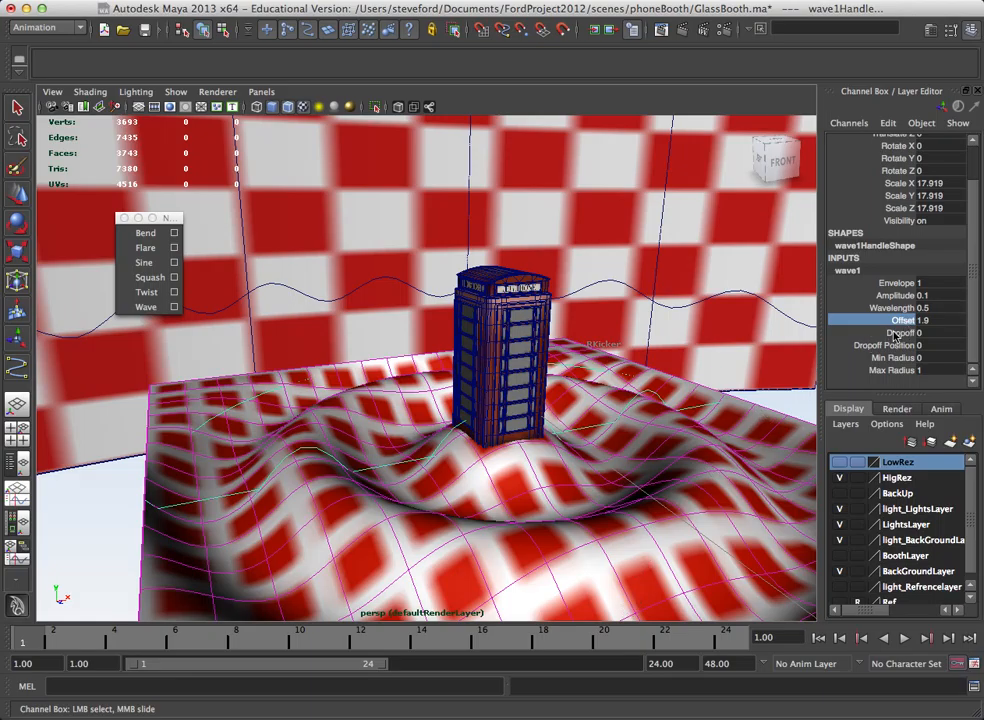
middle_click_drag(684, 398, 640, 395)
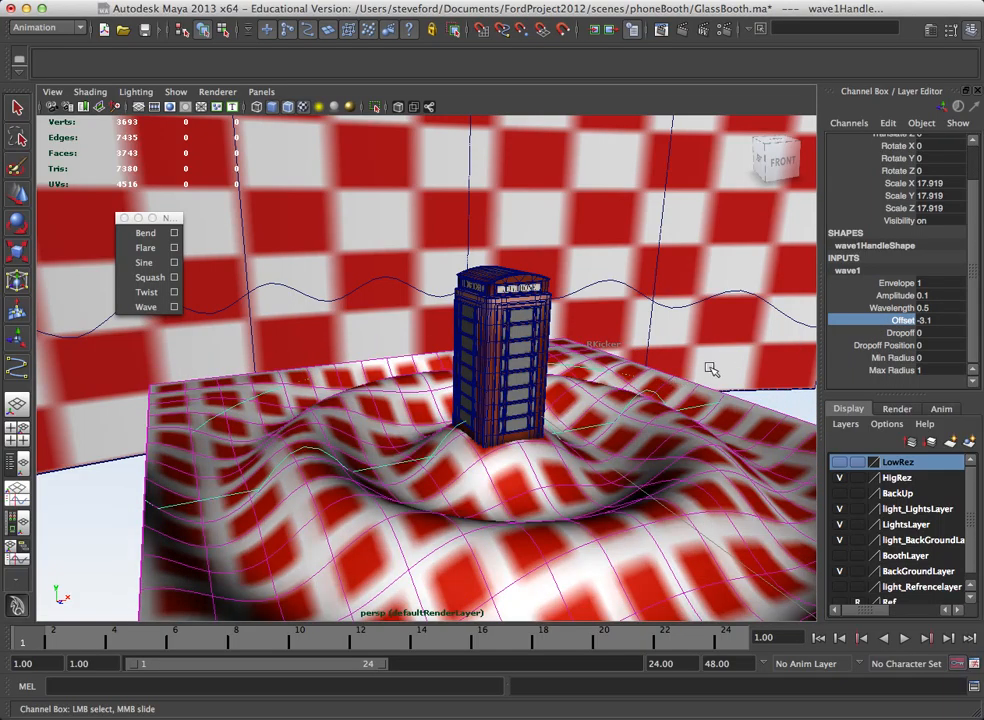
left_click(923, 321)
left_click(903, 322)
double_click(934, 321)
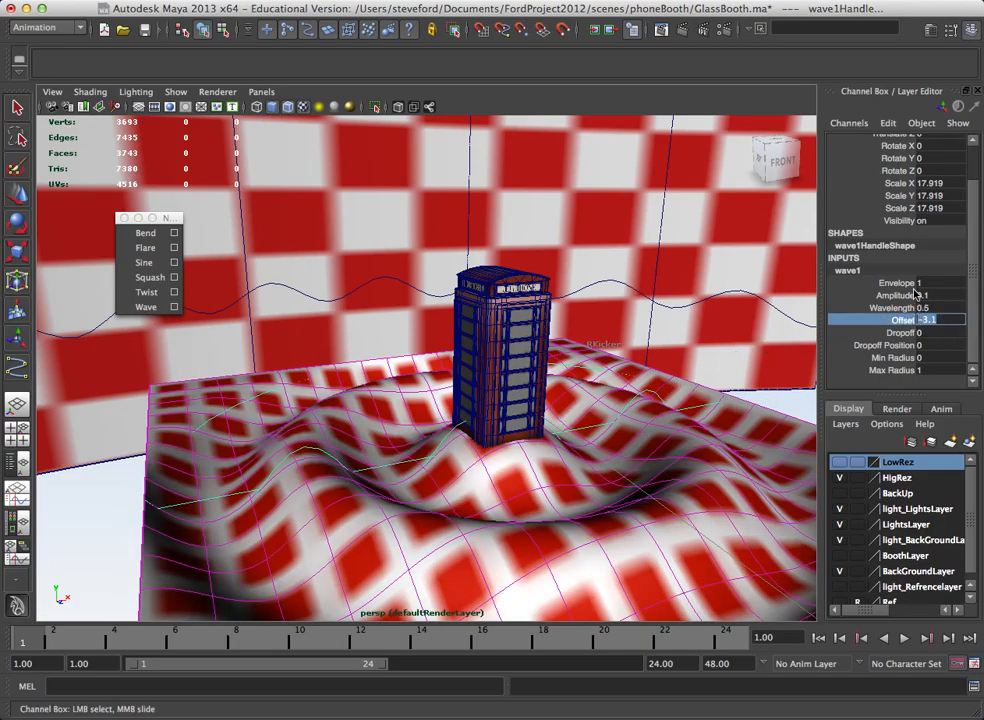
type("0")
right_click(882, 325)
left_click(874, 348)
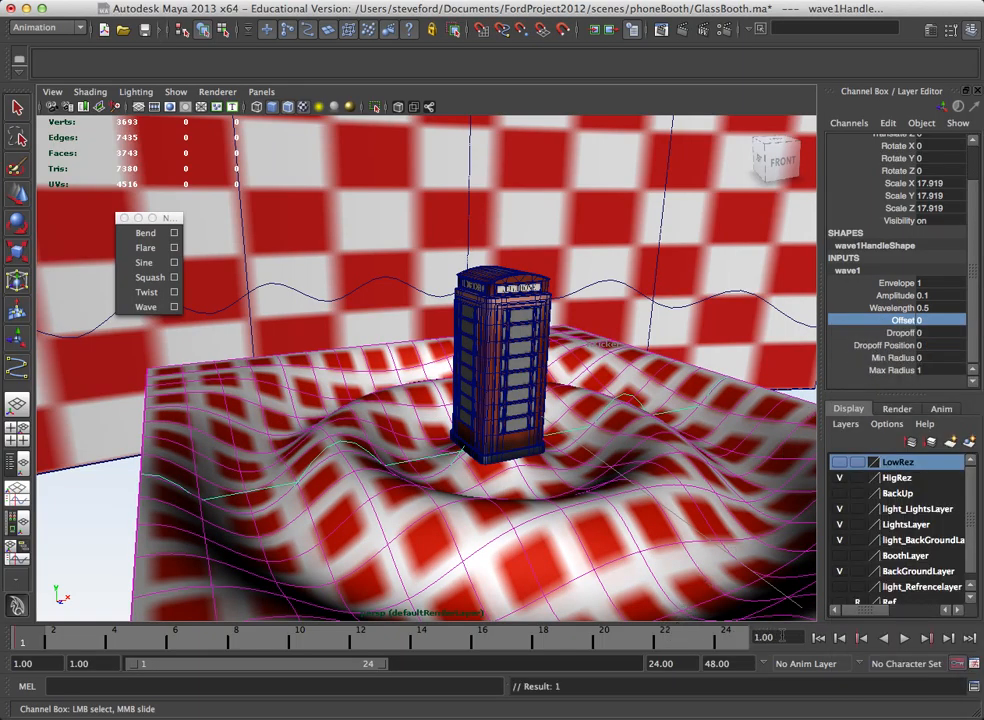
Set the end of the playback range to frame 1000
left_click(660, 663)
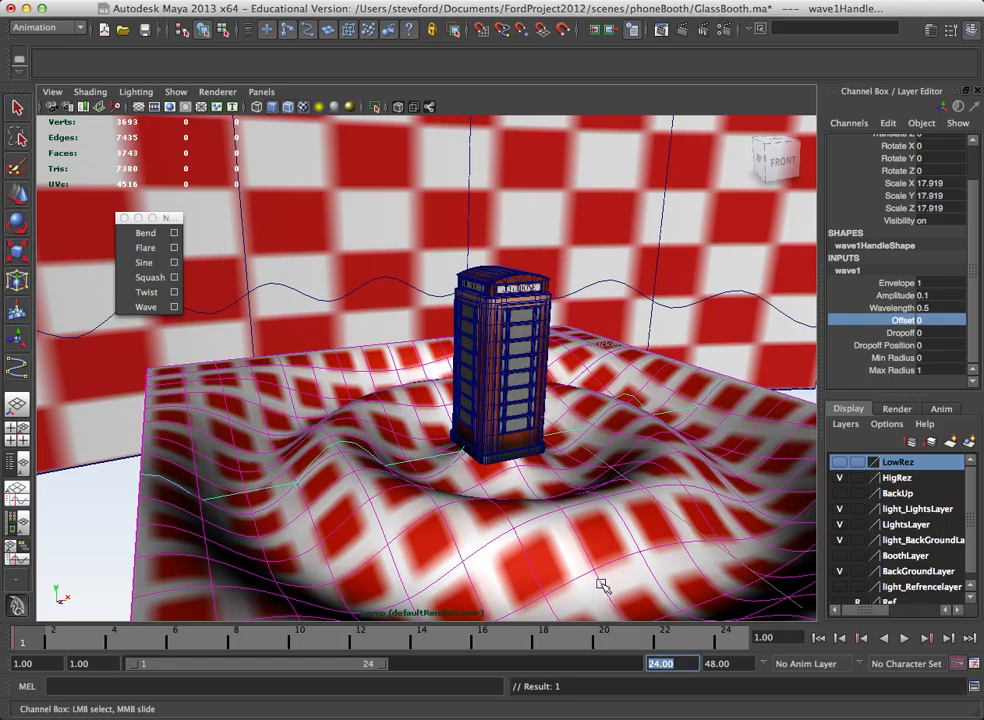
type("1000")
key("Return")
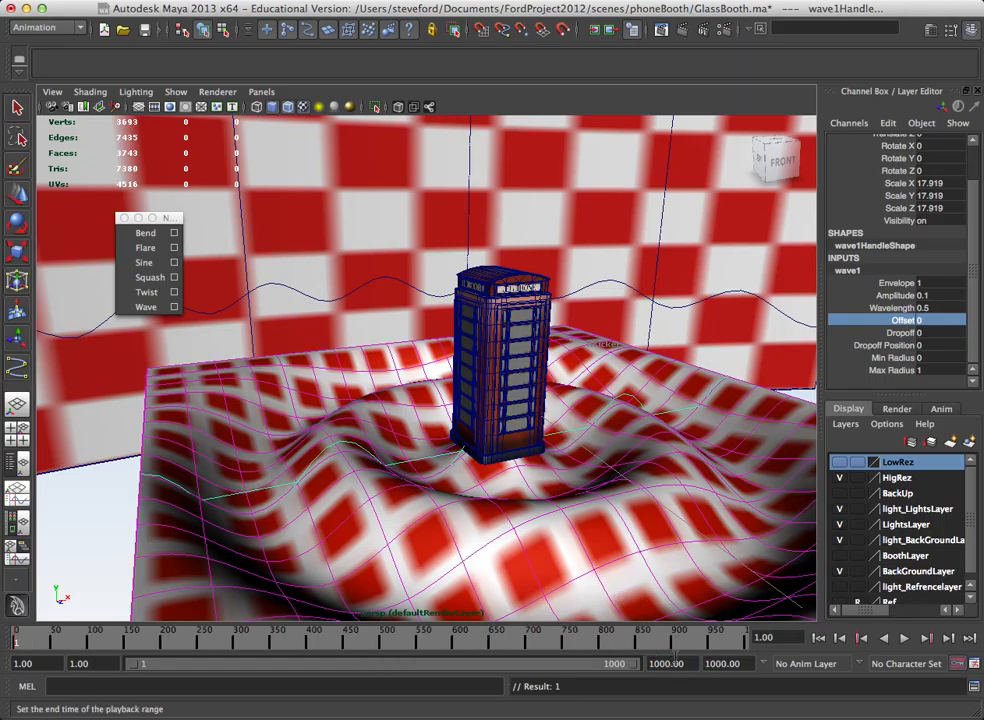
Set the wave's Offset to -50 at frame 1000 and key it
double_click(928, 320)
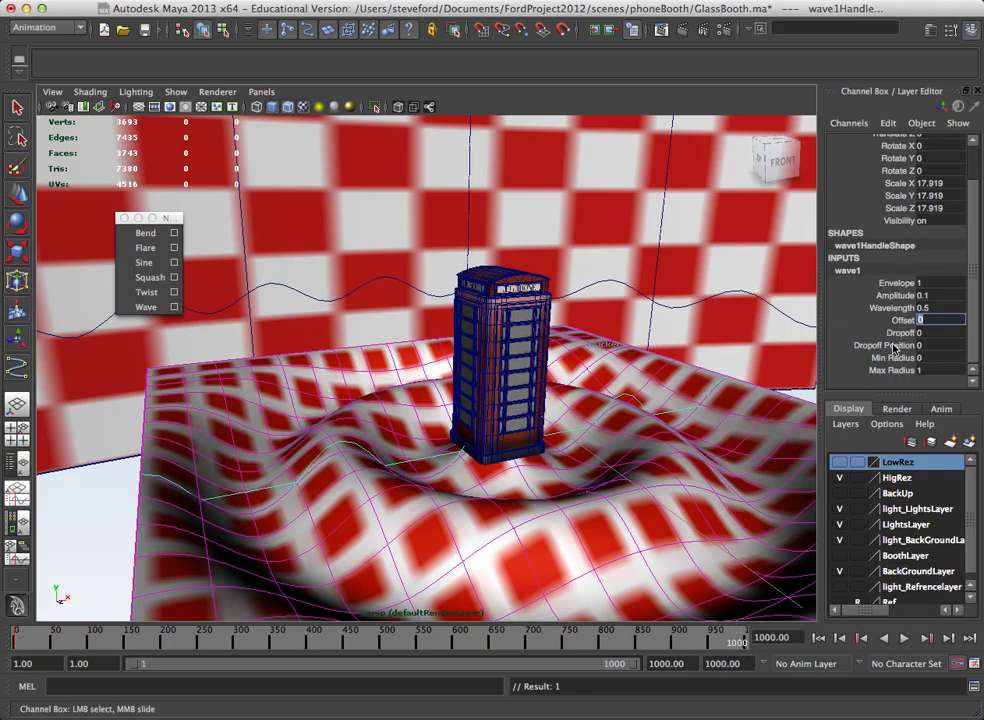
key("Return")
double_click(926, 324)
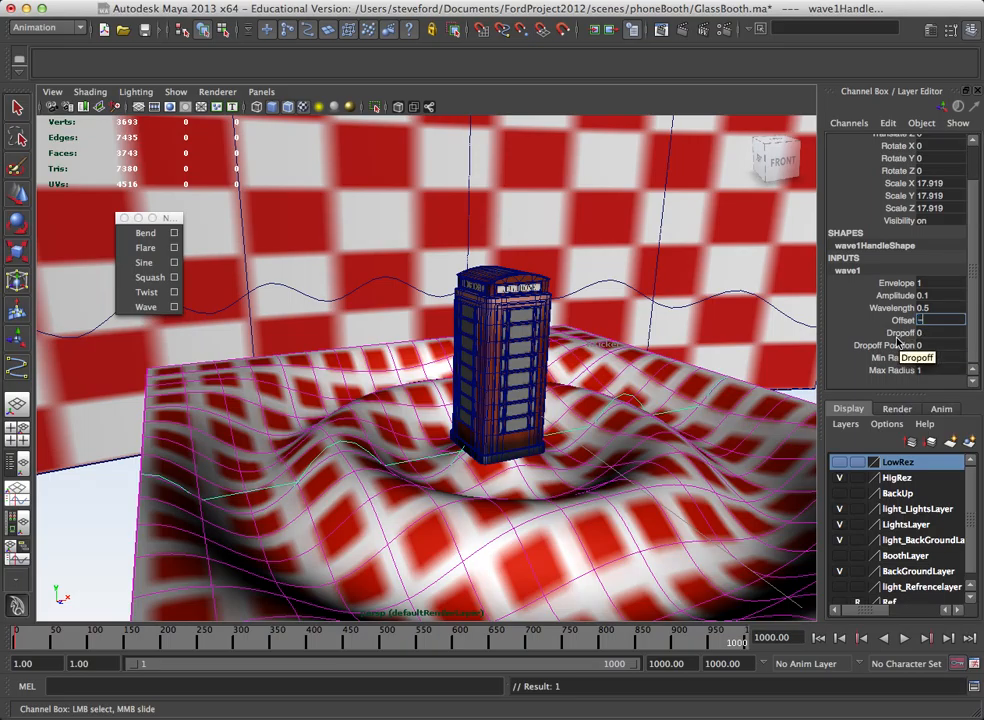
type("-50")
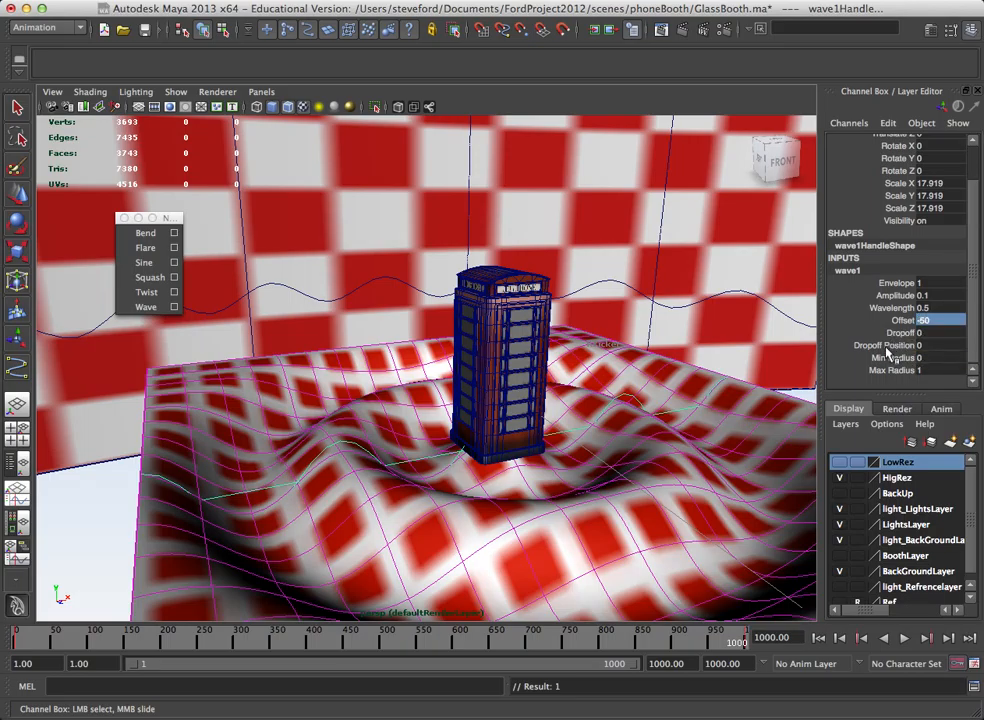
key("Return")
Play the wave animation from the first frame to review the ripple, and stop it
left_click(819, 641)
left_click(904, 637)
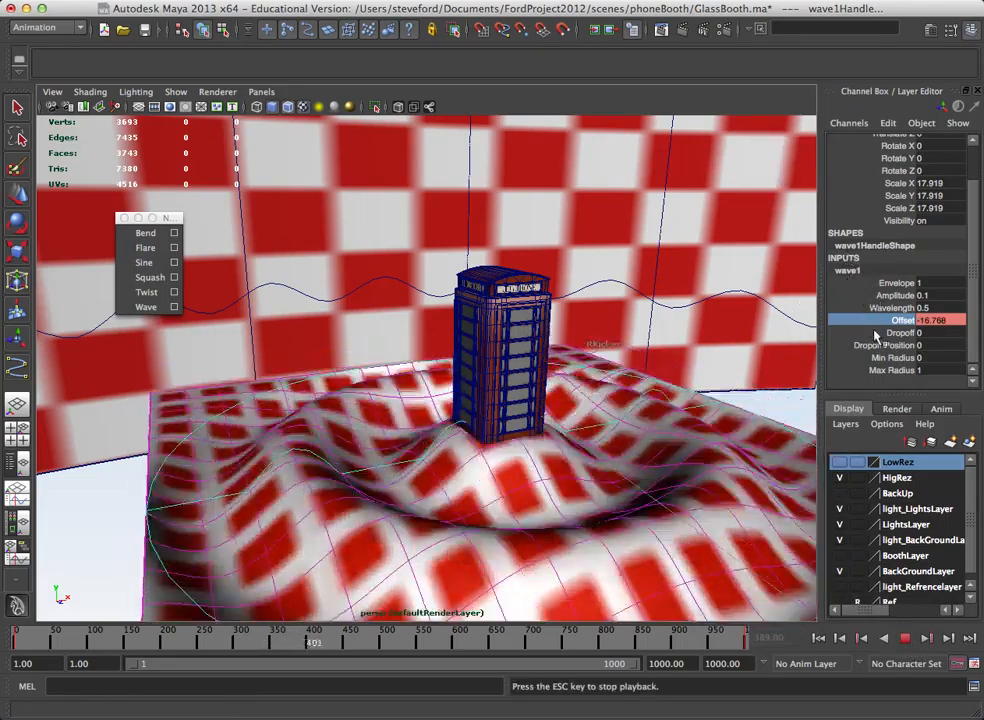
left_click(905, 638)
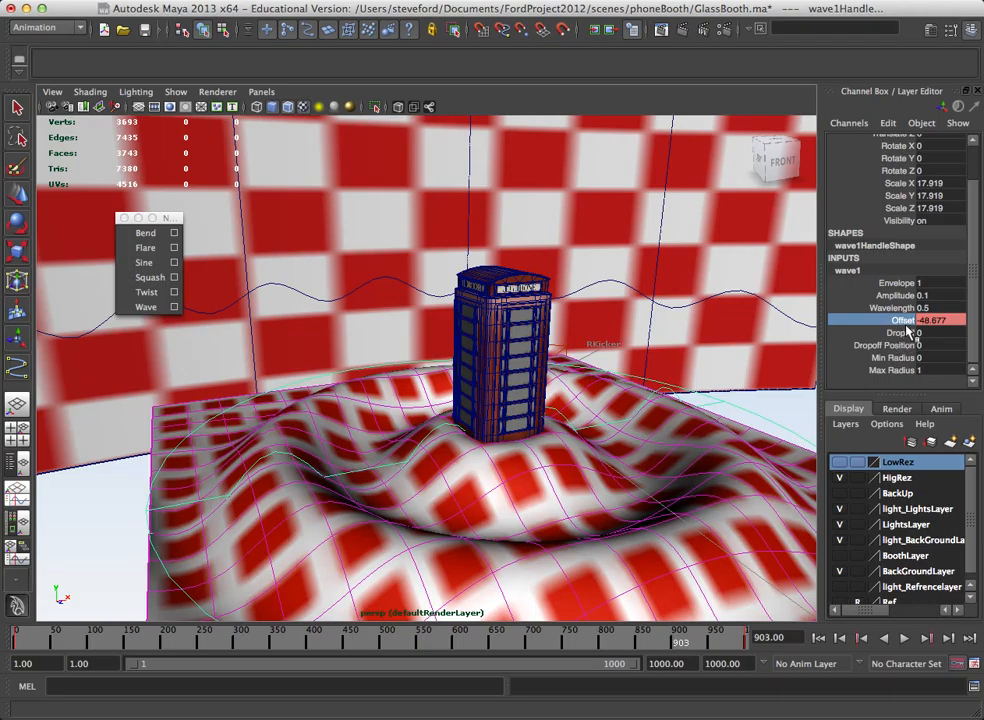
Set the wave's Dropoff and Dropoff Position to 1, and play the animation to check the falloff
left_click(893, 332)
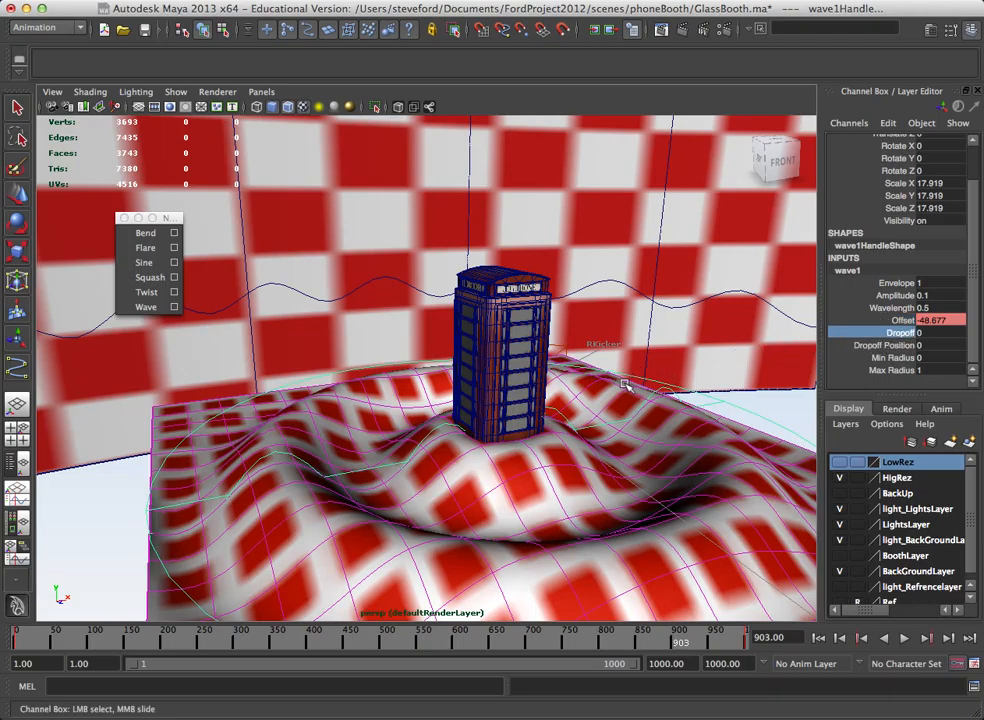
middle_click_drag(612, 383, 660, 378)
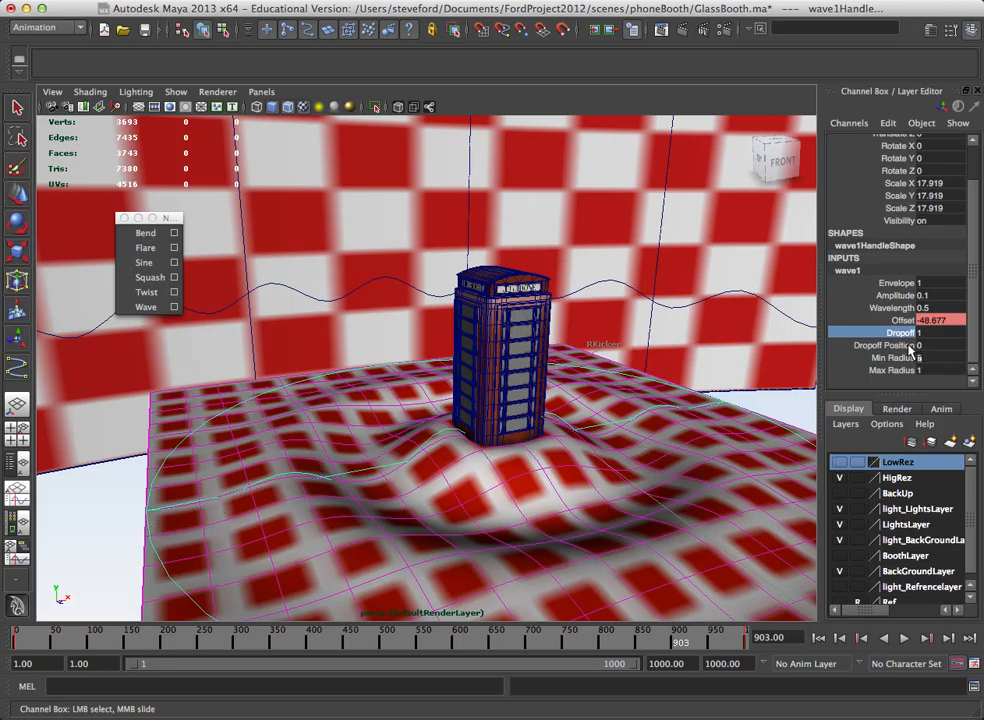
left_click(945, 346)
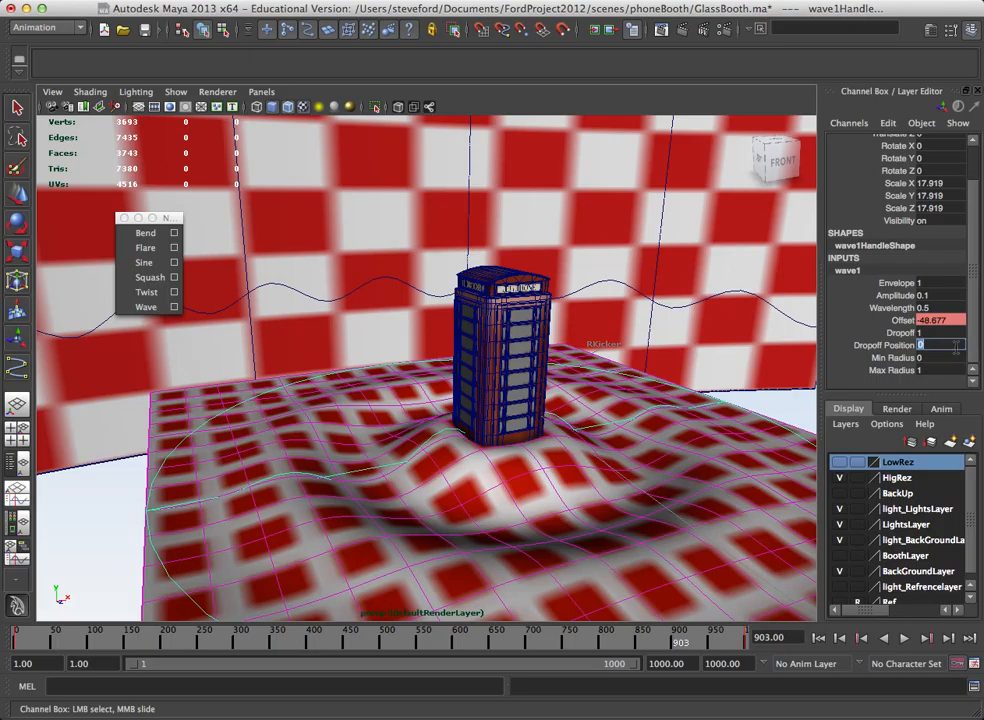
type("1")
key("Return")
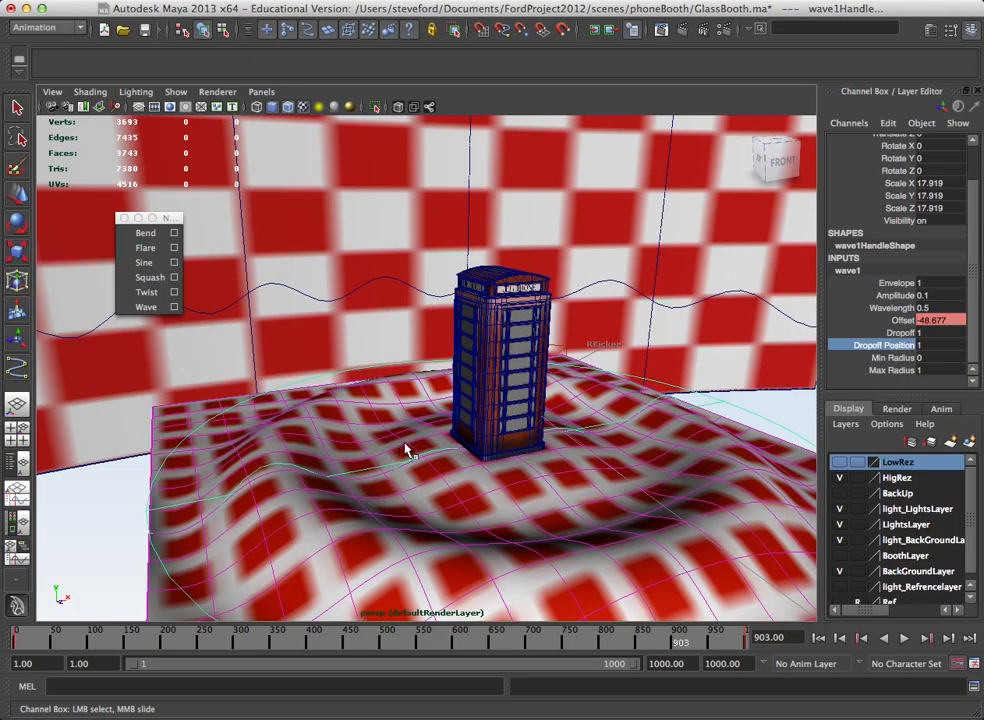
left_click(905, 638)
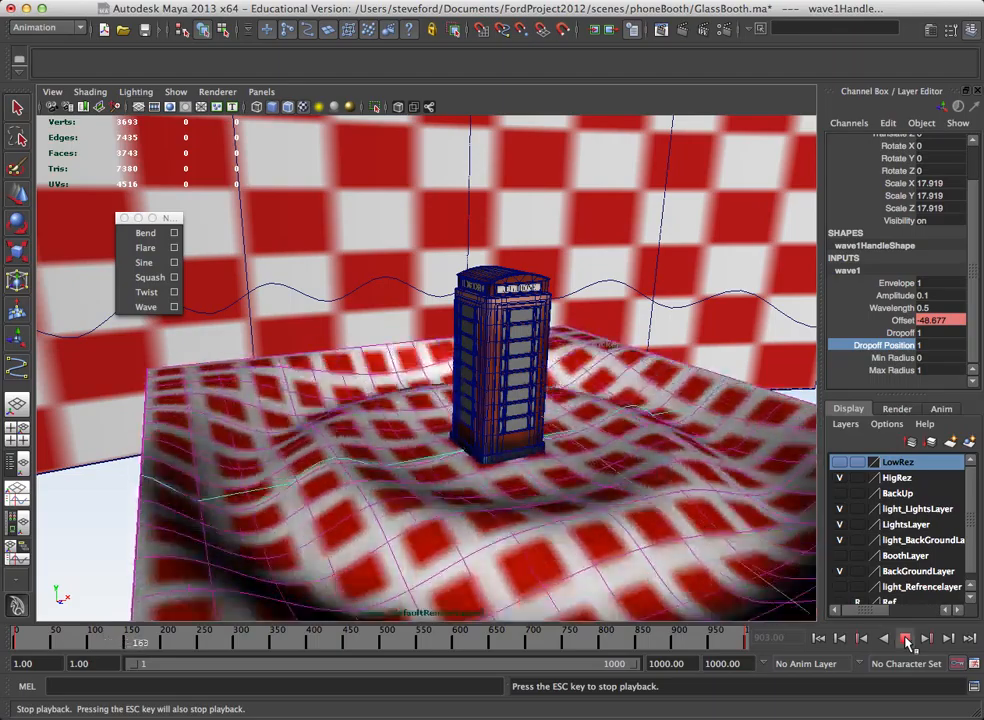
left_click(907, 641)
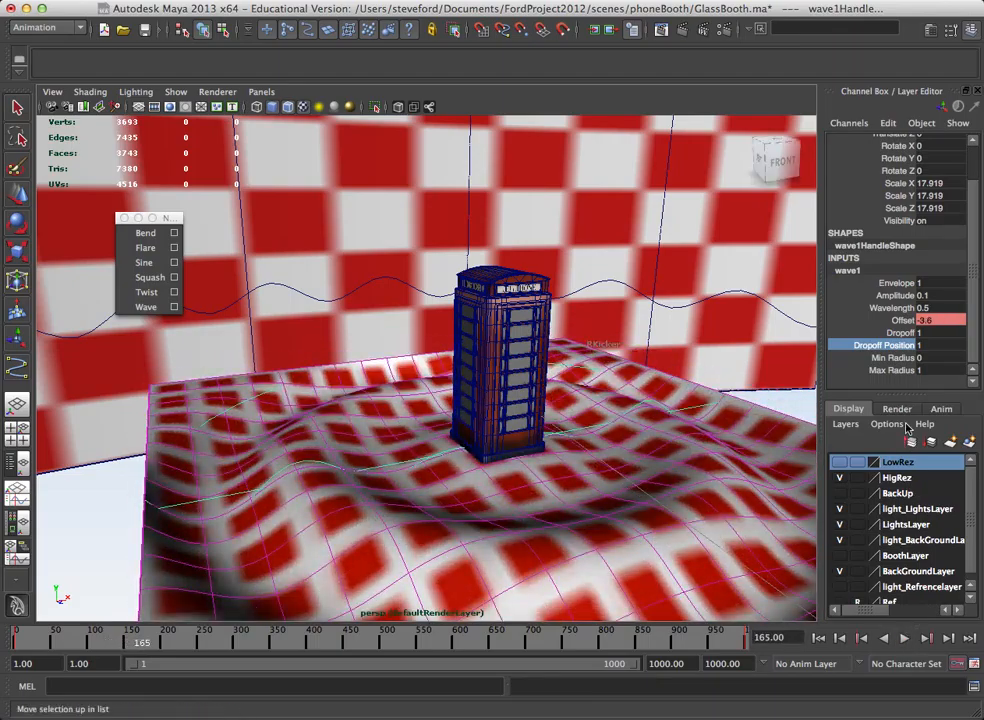
Try a Max Radius of 12 and a Min Radius of 2 on the floor wave
left_click(930, 370)
type("12")
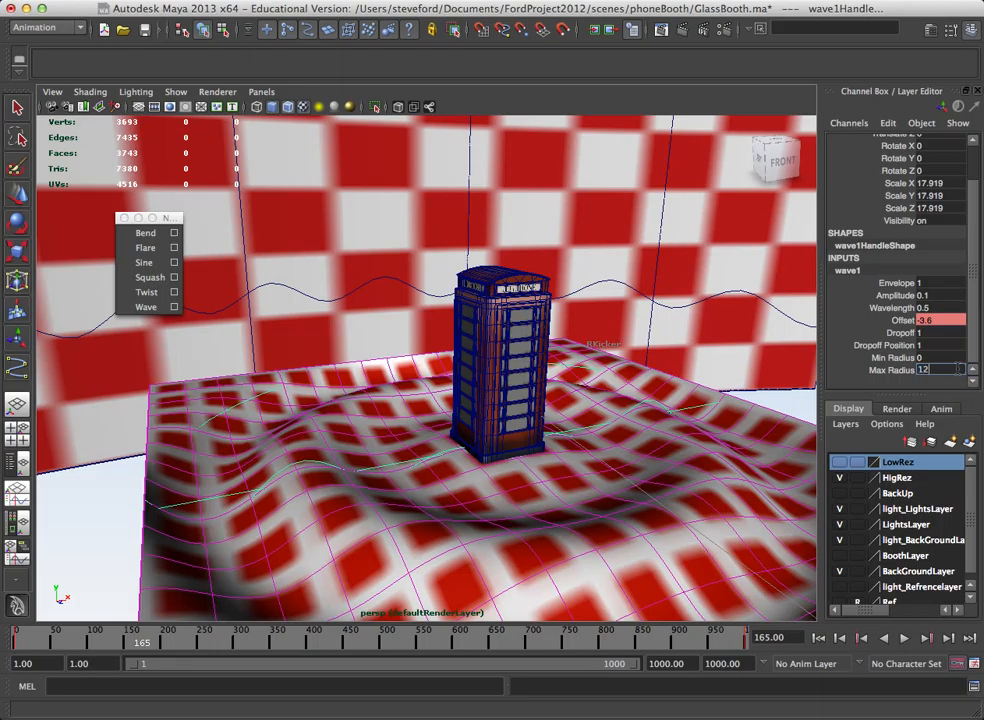
key("Return")
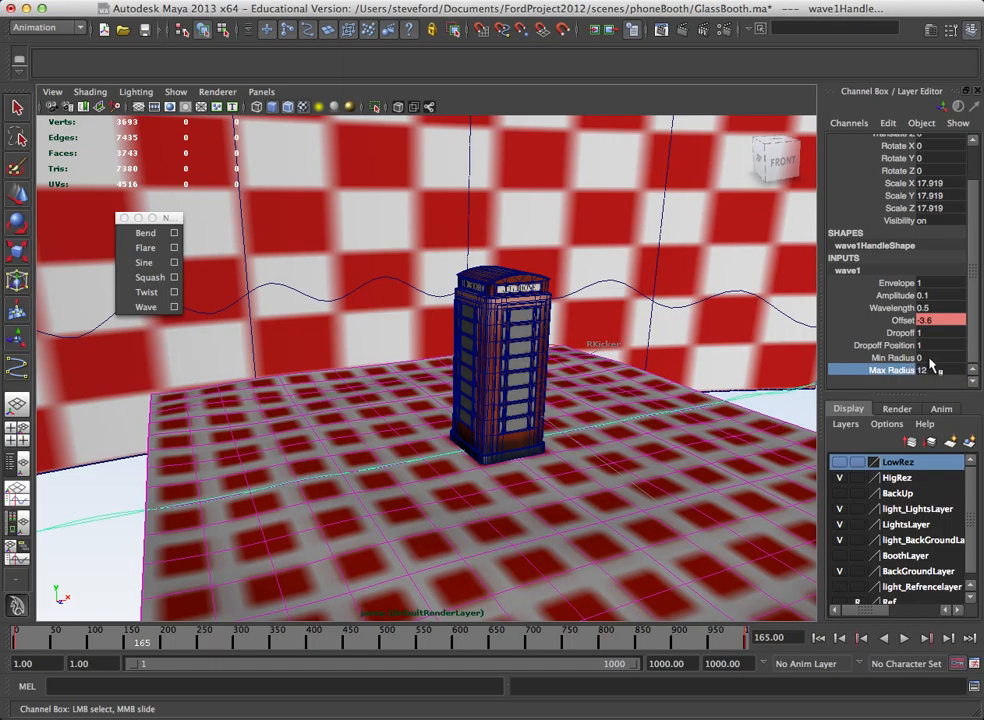
left_click(925, 357)
type("2")
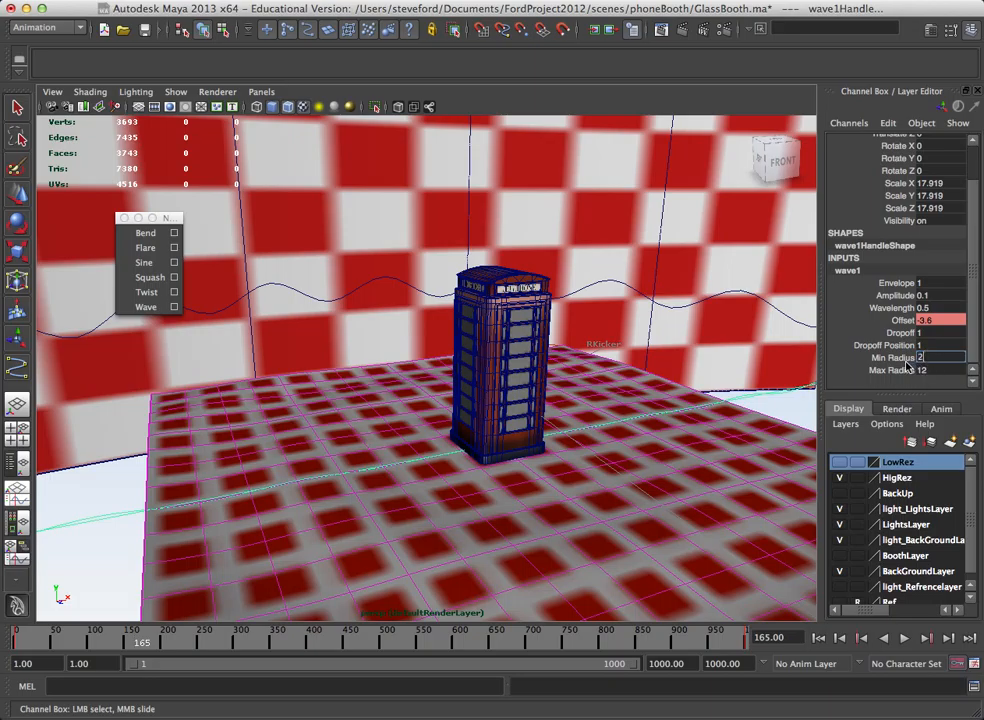
key("Return")
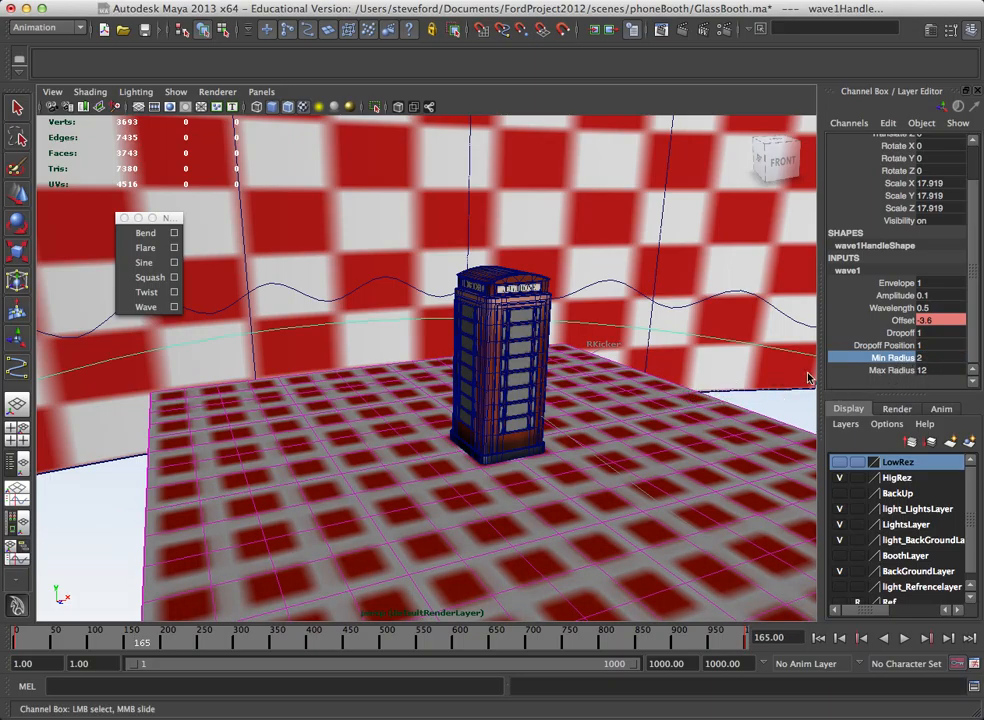
Set the wave's Min Radius to 0.5 and Max Radius to 3, and play the animation to check the ripple
left_click(925, 358)
type("1")
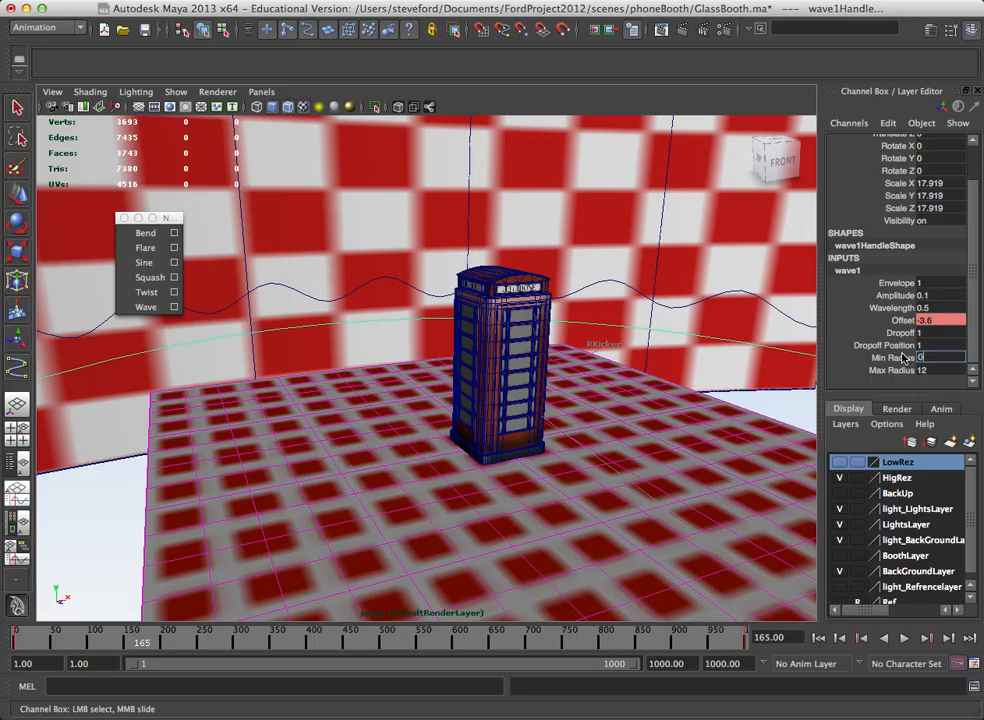
key("Return")
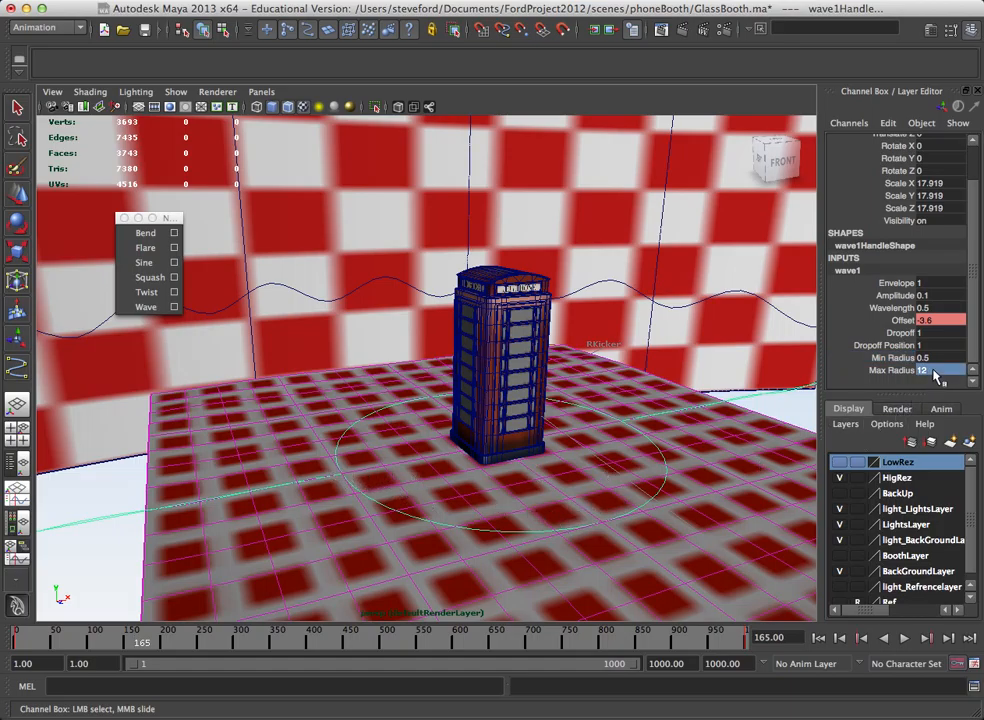
left_click(925, 370)
type("3")
key("Return")
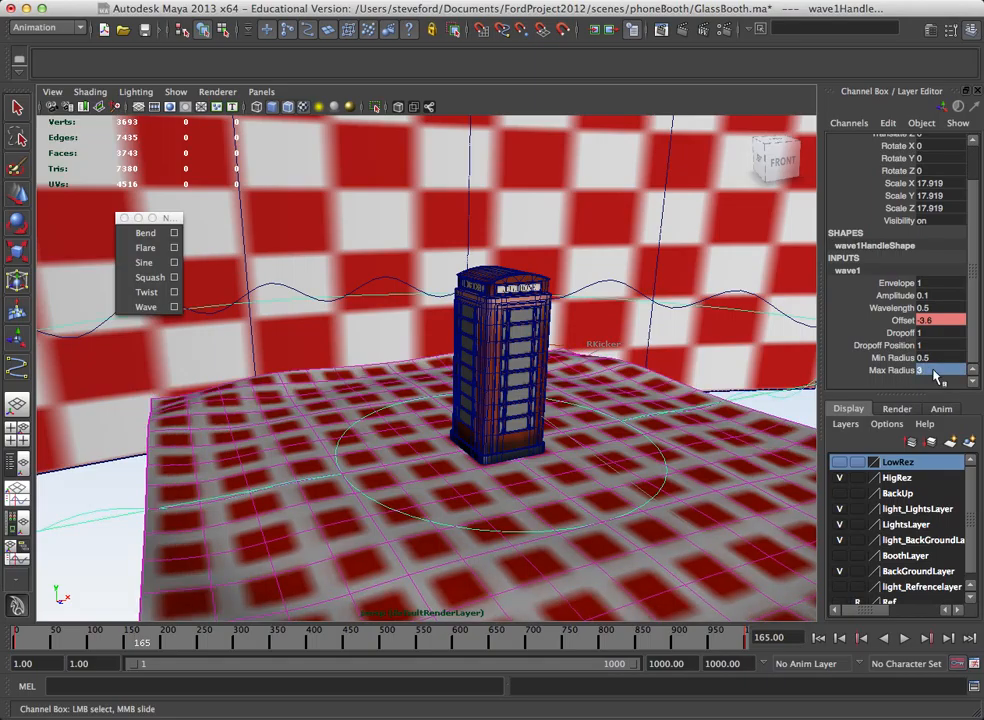
left_click(904, 638)
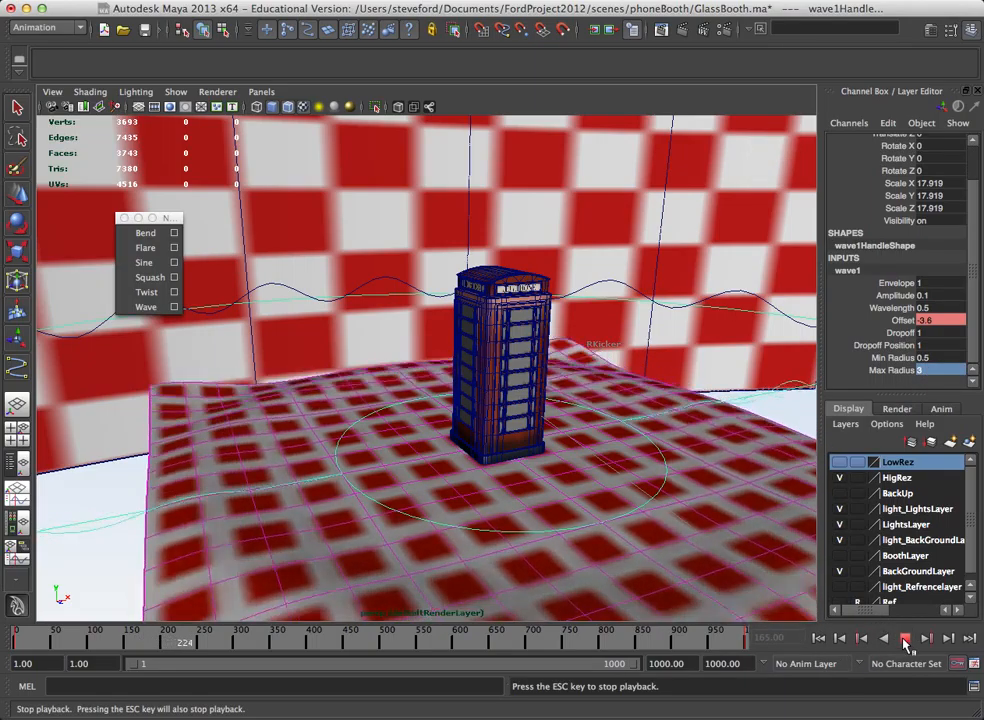
left_click(905, 640)
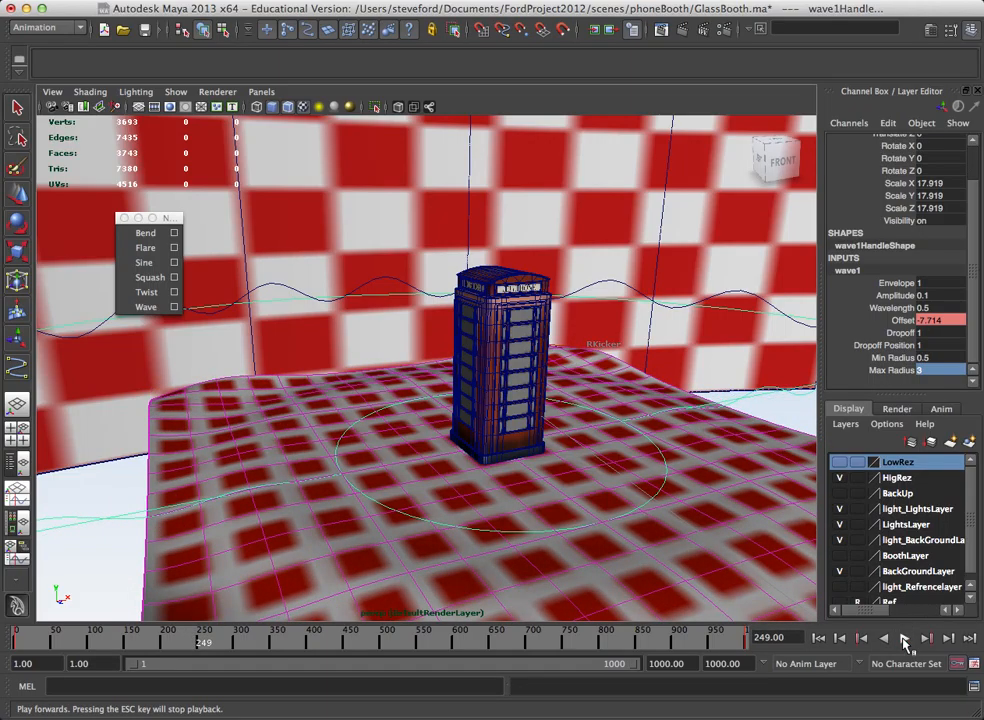